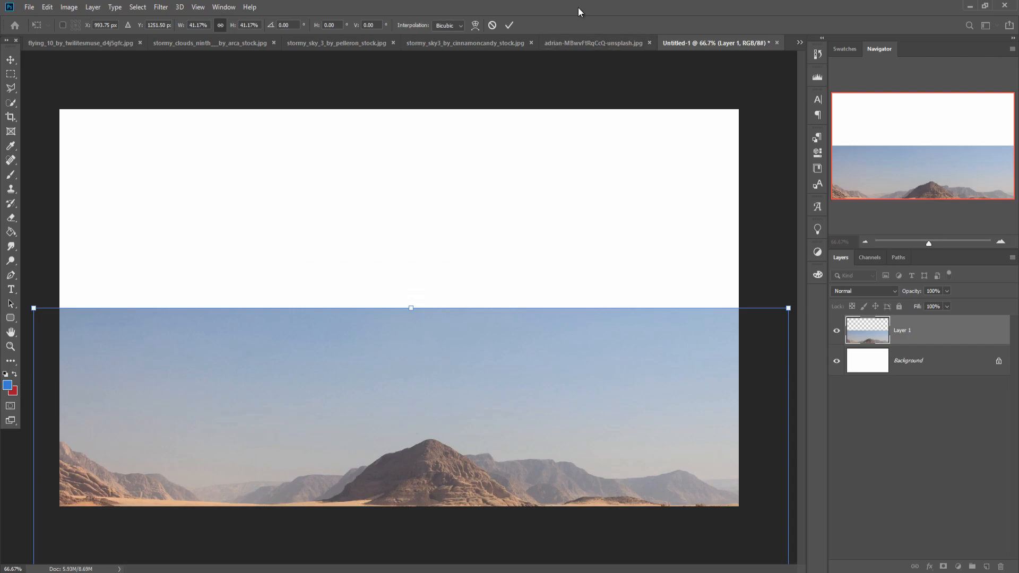
- Apply the desert photo's placement and switch to the stormy_sky_3_by_pelleron_stock.jpg document
click(508, 25)
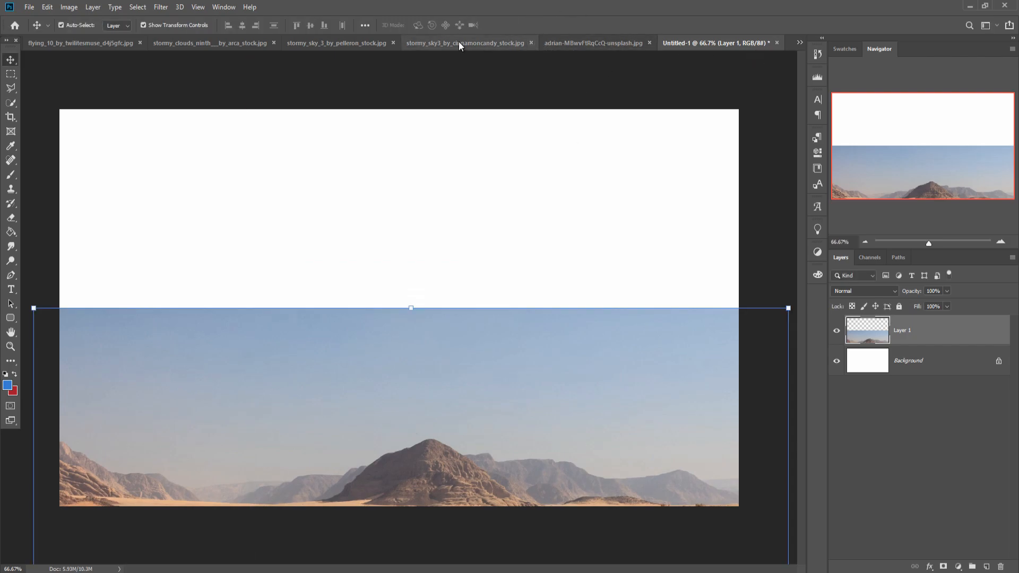
click(297, 42)
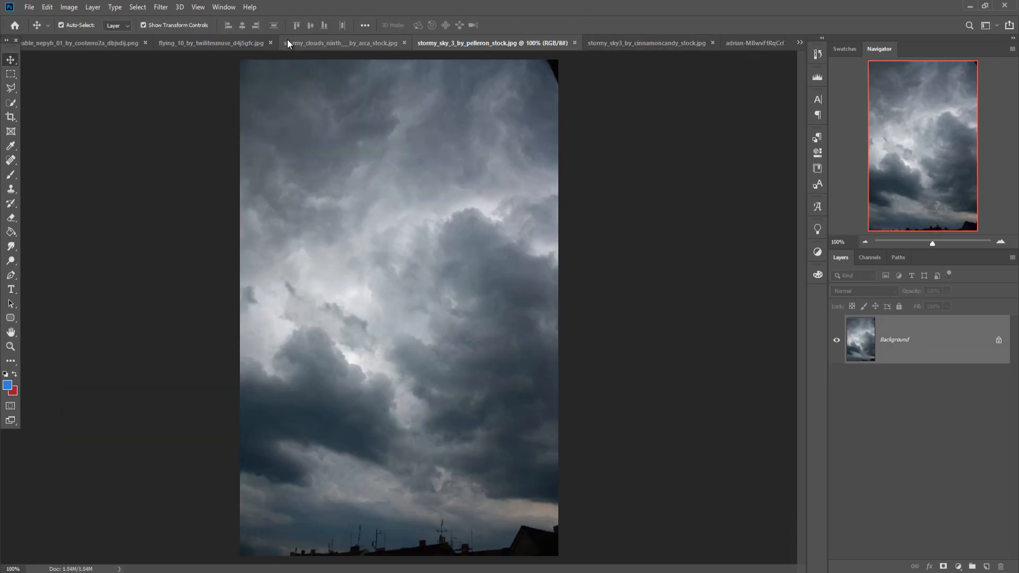
- Remove the dark object in the sky photo's upper-right corner with a Content-Aware fill of a rectangular selection, and deselect
click(11, 74)
drag(540, 60, 574, 89)
click(47, 7)
click(78, 183)
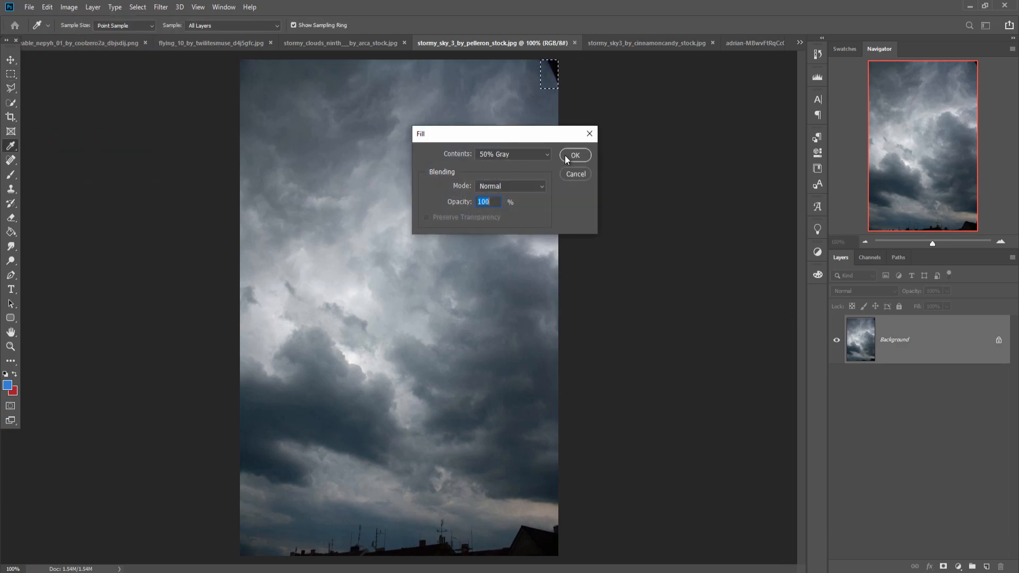
click(547, 154)
click(515, 198)
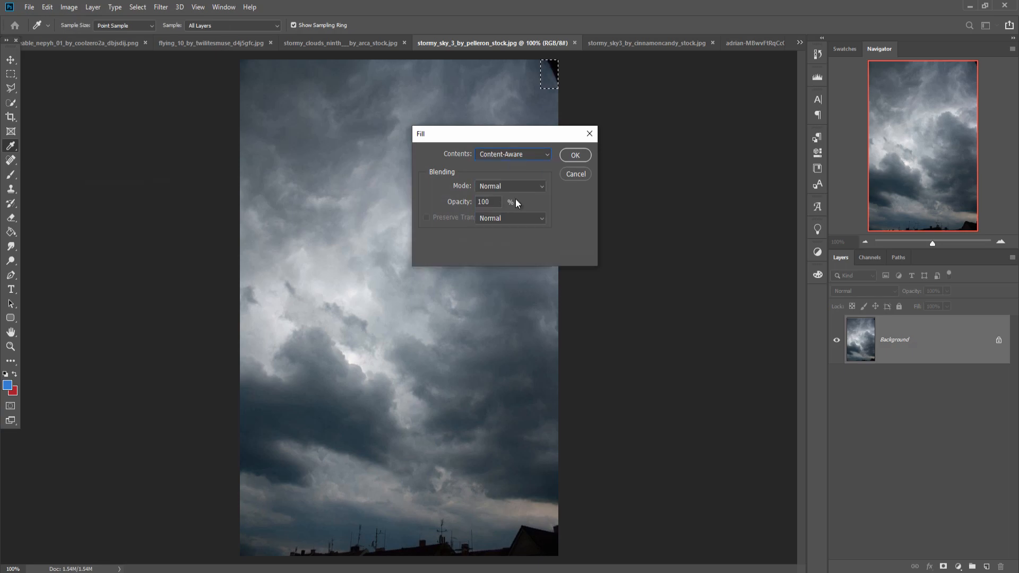
click(567, 154)
click(114, 7)
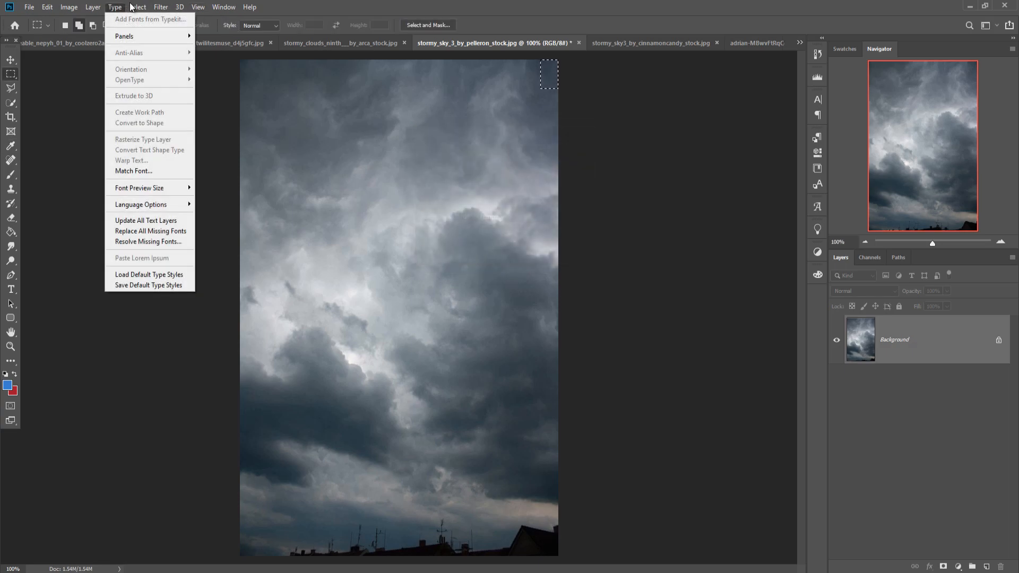
click(147, 31)
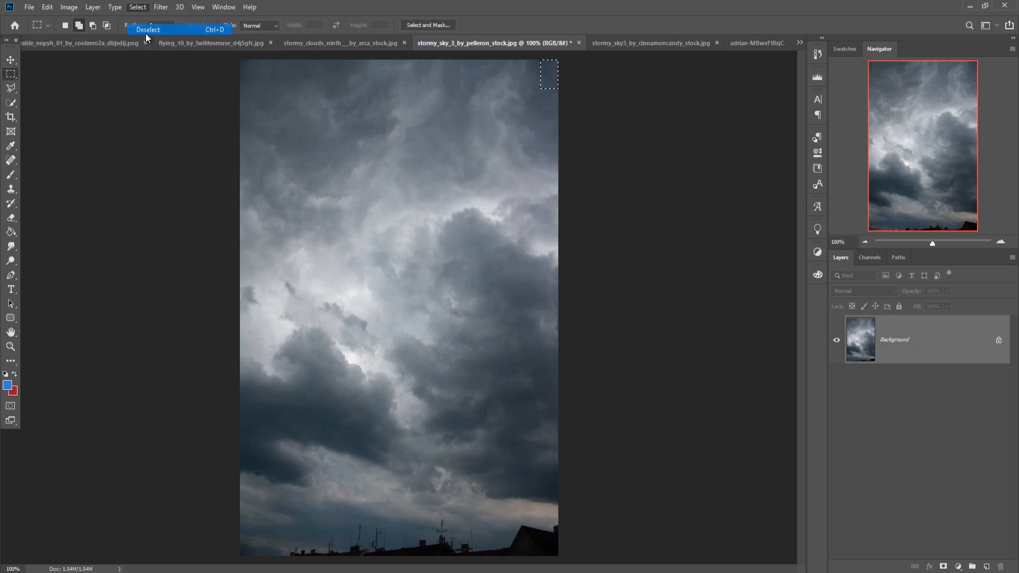
- Copy the stormy sky image into the Untitled-1 composition as a layer and minimize its source window
click(11, 60)
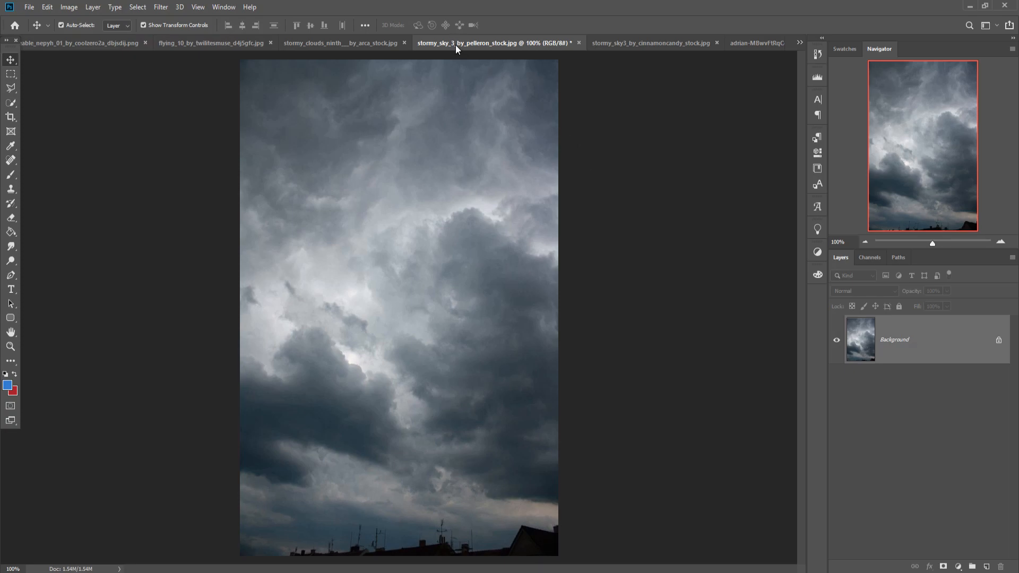
drag(456, 45, 495, 81)
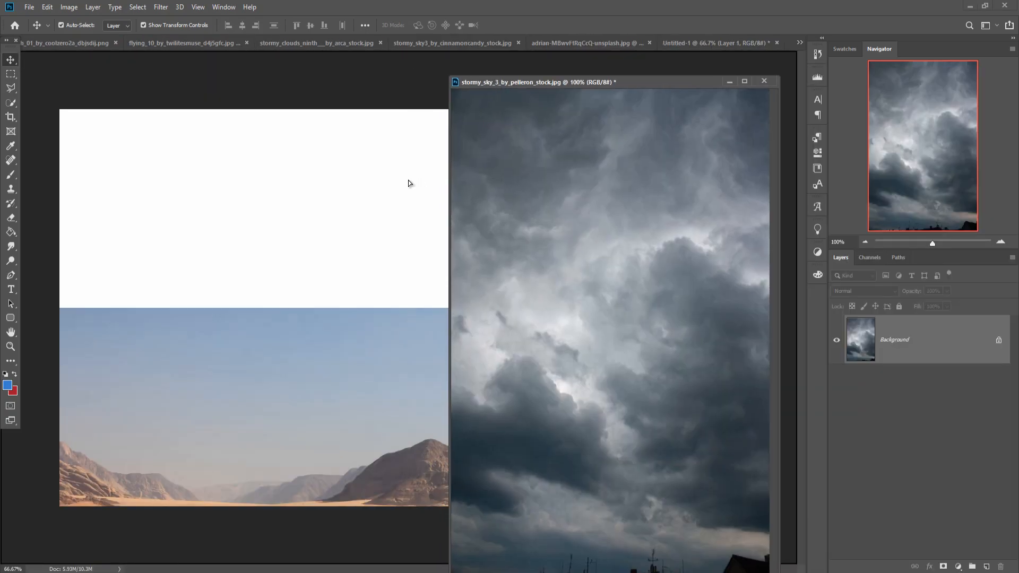
drag(409, 180, 409, 180)
click(730, 80)
- Enlarge the stormy sky to the full canvas width and place its layer beneath the desert layer
drag(416, 225, 126, 198)
drag(281, 279, 738, 311)
key(Return)
drag(926, 332, 902, 372)
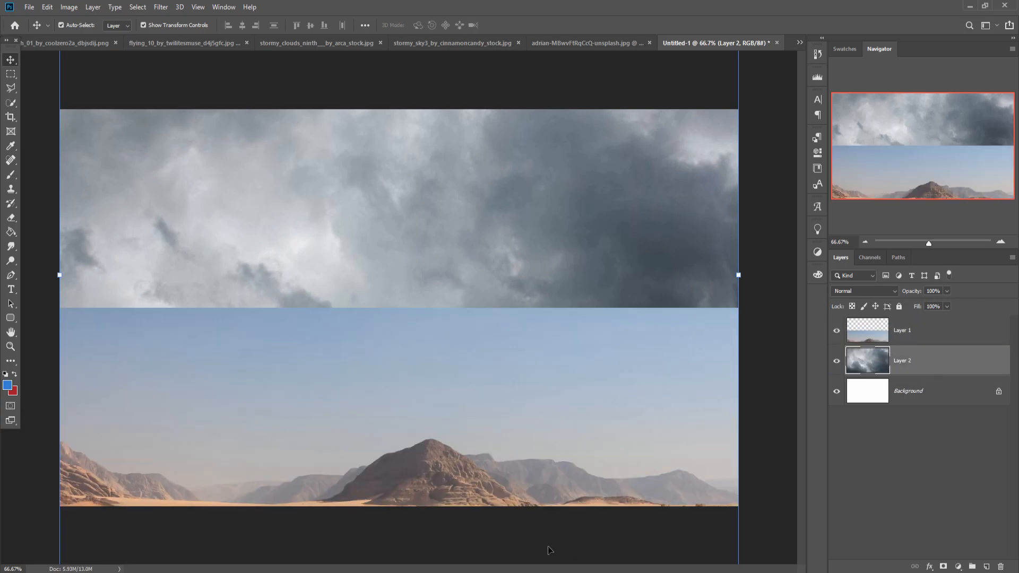
- Add a layer mask to the desert layer and choose a soft round brush with 0% hardness
click(910, 338)
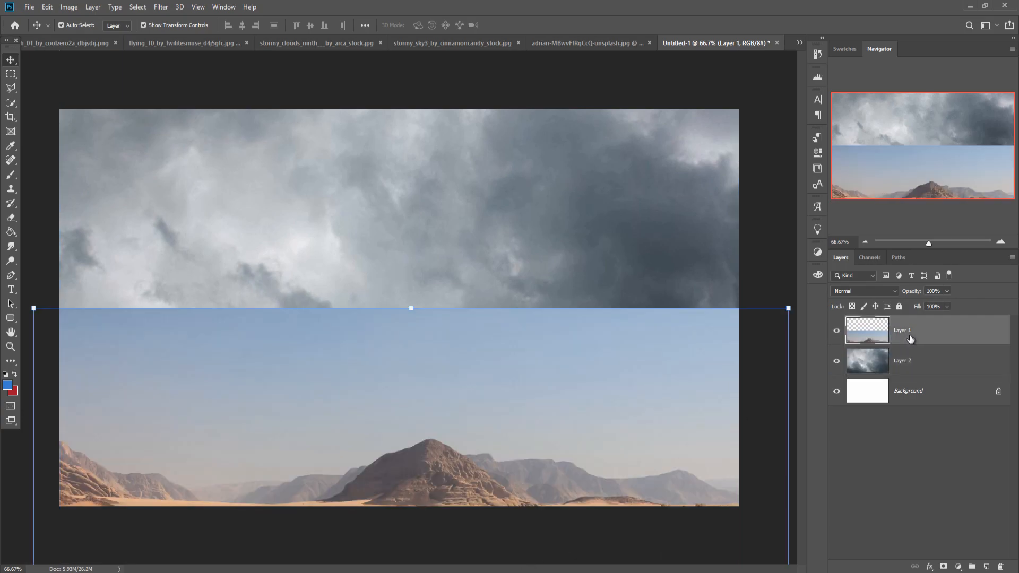
click(943, 566)
click(11, 175)
key(d)
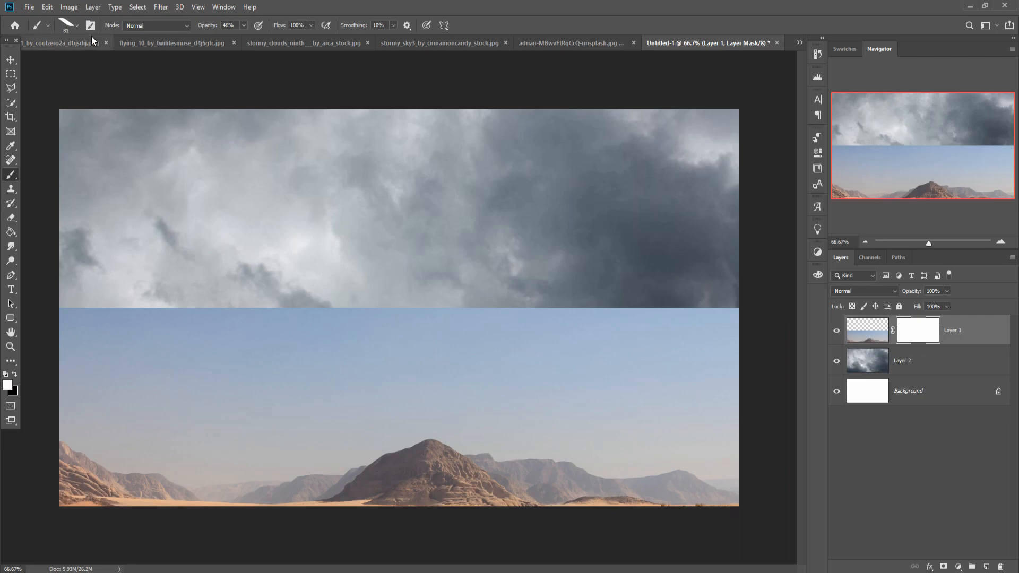
click(77, 26)
click(42, 113)
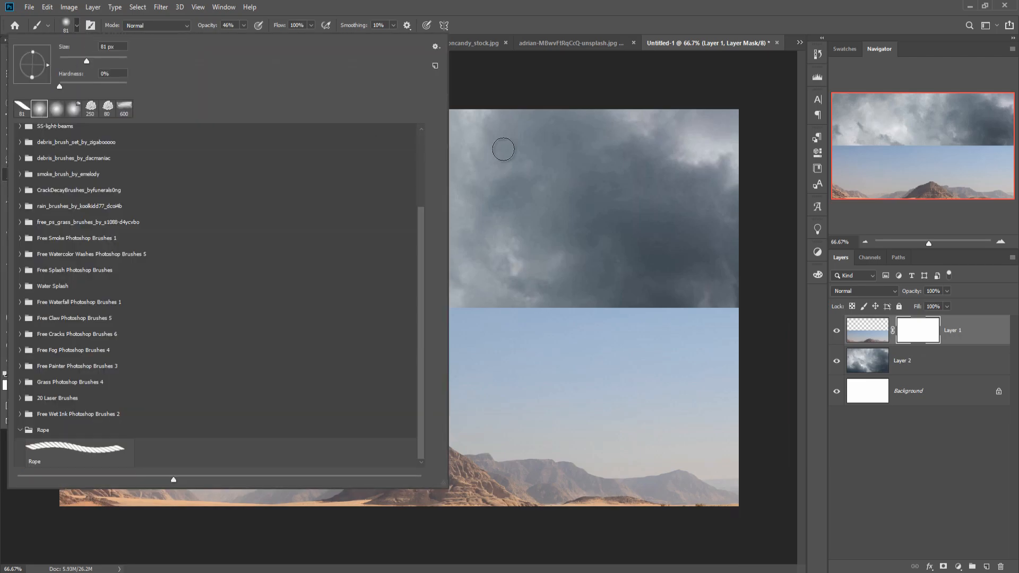
click(543, 4)
- Set the brush size to 700 px and its opacity to 11%
key(bracketright)
key(bracketright)
key(bracketright)
key(bracketright)
key(bracketright)
key(bracketright)
key(bracketright)
key(bracketright)
key(bracketright)
key(bracketright)
key(bracketleft)
key(bracketleft)
click(245, 26)
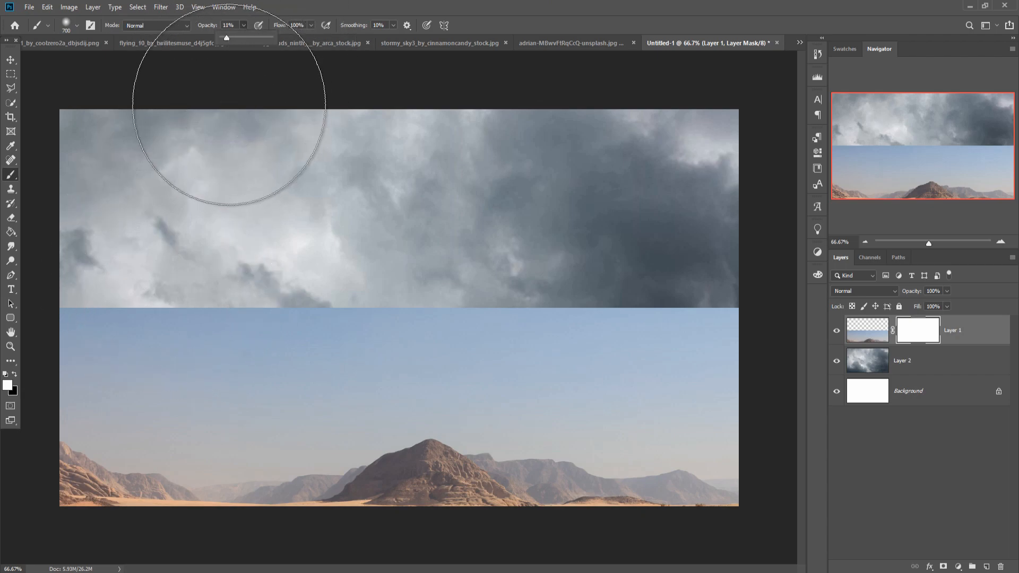
- Paint black on the desert layer's mask to fade the left part of its blue sky into the clouds
click(232, 280)
click(14, 374)
mouse_move(140, 292)
mouse_down()
mouse_move(172, 301)
mouse_move(218, 243)
mouse_move(246, 232)
mouse_move(266, 244)
mouse_move(113, 252)
mouse_up()
mouse_move(221, 249)
mouse_down()
mouse_move(198, 271)
mouse_move(337, 263)
mouse_move(325, 56)
mouse_up()
- Paint the mask with a 500 px brush at 47% opacity to hide the hard seam across the sky
click(243, 25)
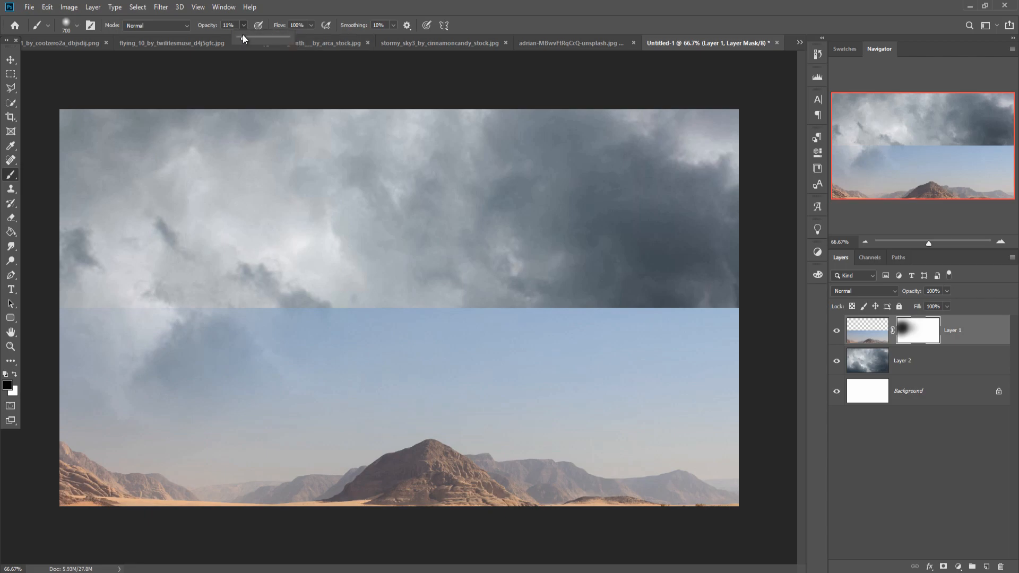
drag(261, 40, 262, 40)
key(bracketleft)
key(bracketleft)
mouse_move(84, 271)
mouse_down()
mouse_move(160, 267)
mouse_move(170, 247)
mouse_move(698, 246)
mouse_move(674, 260)
mouse_move(719, 264)
mouse_move(626, 261)
mouse_move(711, 256)
mouse_up()
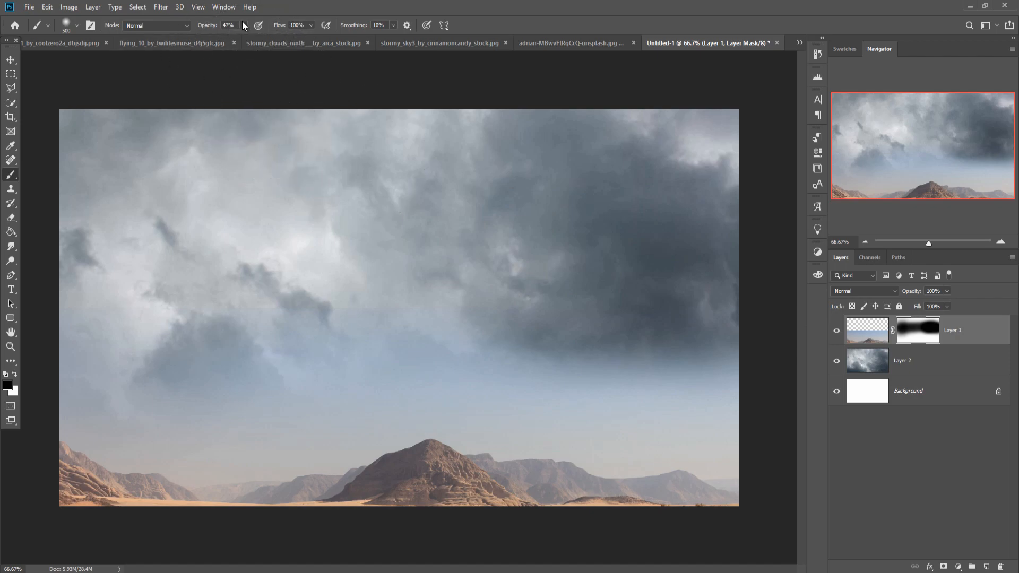
- Mask out the remaining blue sky just above the mountains with a 400 px brush at 18% opacity
drag(231, 40, 229, 39)
mouse_move(175, 340)
mouse_down()
mouse_move(265, 387)
mouse_move(113, 399)
mouse_move(177, 391)
mouse_up()
key(bracketleft)
mouse_move(96, 409)
mouse_down()
mouse_move(254, 432)
mouse_move(331, 408)
mouse_move(687, 414)
mouse_move(569, 409)
mouse_move(801, 437)
mouse_move(732, 338)
mouse_move(732, 421)
mouse_move(869, 428)
mouse_up()
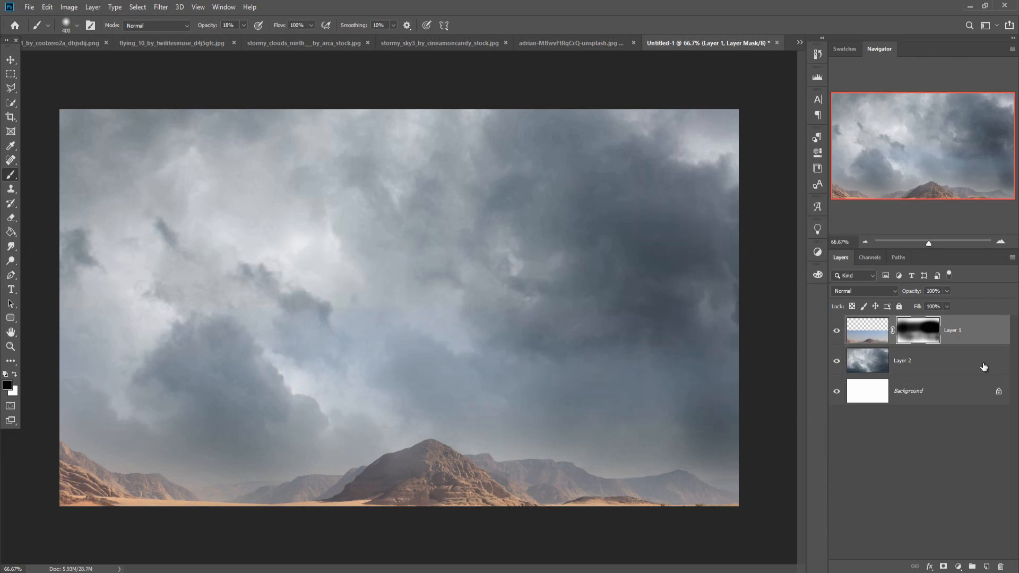
- Add a new top layer and paint blue over the clouds with the 400 px soft brush at 11% opacity
click(986, 567)
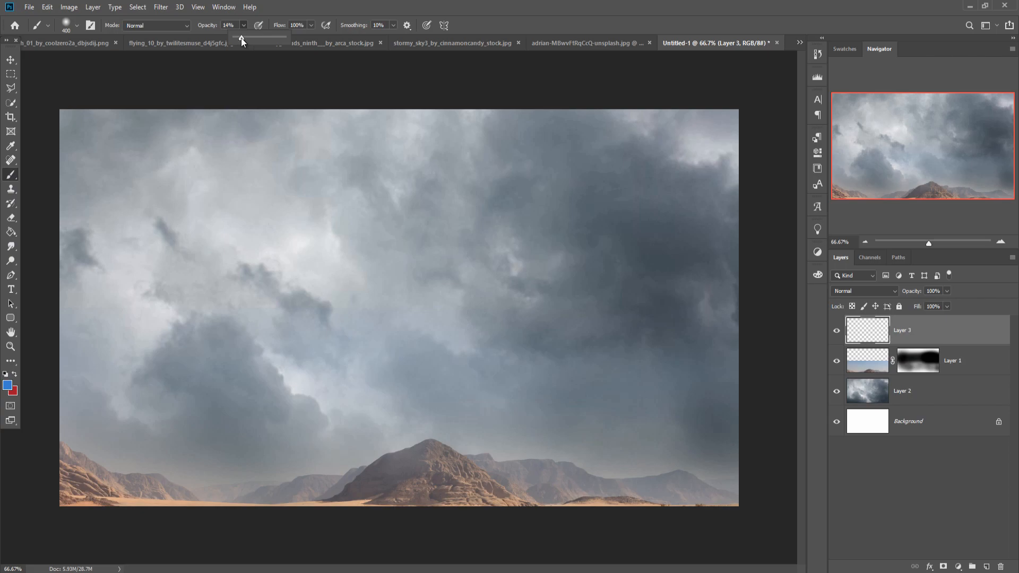
drag(241, 39, 240, 48)
mouse_move(684, 205)
mouse_down()
mouse_move(107, 199)
mouse_move(33, 139)
mouse_move(892, 137)
mouse_move(198, 280)
mouse_move(153, 346)
mouse_move(358, 381)
mouse_move(723, 416)
mouse_move(52, 430)
mouse_move(53, 334)
mouse_move(307, 307)
mouse_move(45, 177)
mouse_up()
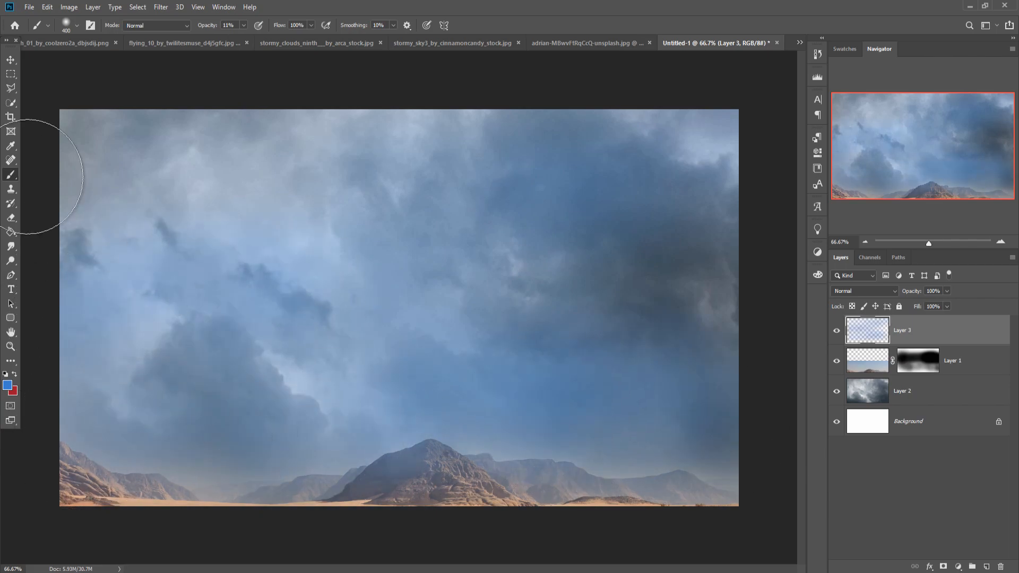
- Sample a lighter greyish blue from the image and paint it over the upper-left clouds
key(i)
click(11, 175)
mouse_move(77, 159)
mouse_down()
mouse_move(796, 58)
mouse_move(660, 127)
mouse_move(689, 125)
mouse_move(720, 108)
mouse_move(520, 126)
mouse_move(568, 72)
mouse_move(446, 117)
mouse_move(399, 148)
mouse_move(317, 277)
mouse_move(404, 135)
mouse_move(319, 260)
mouse_move(384, 157)
mouse_up()
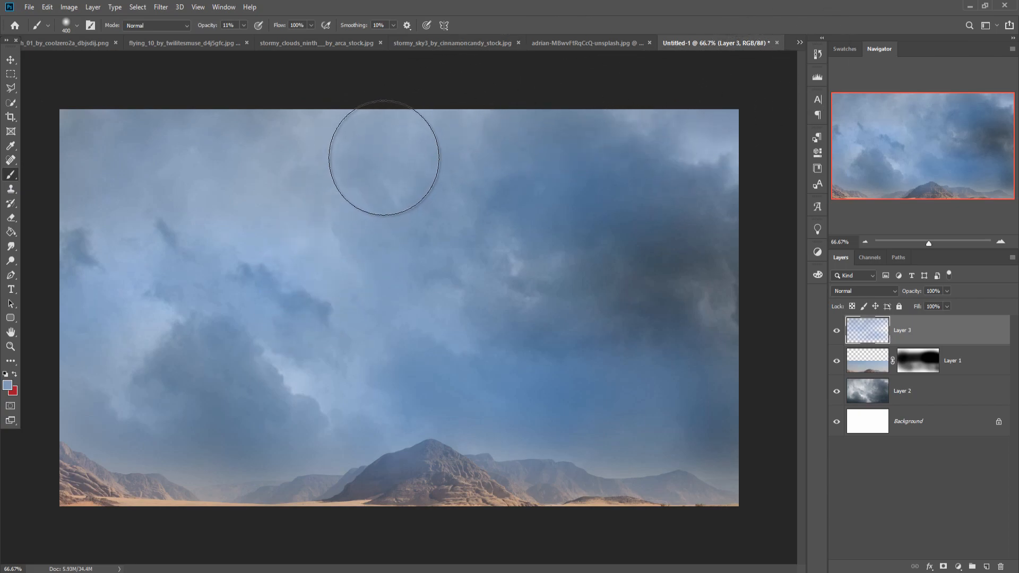
- Copy the airship from dirigeable_nepyh_01_by_coolzero2a_dbjsdij.png into the composition as a new layer
key(v)
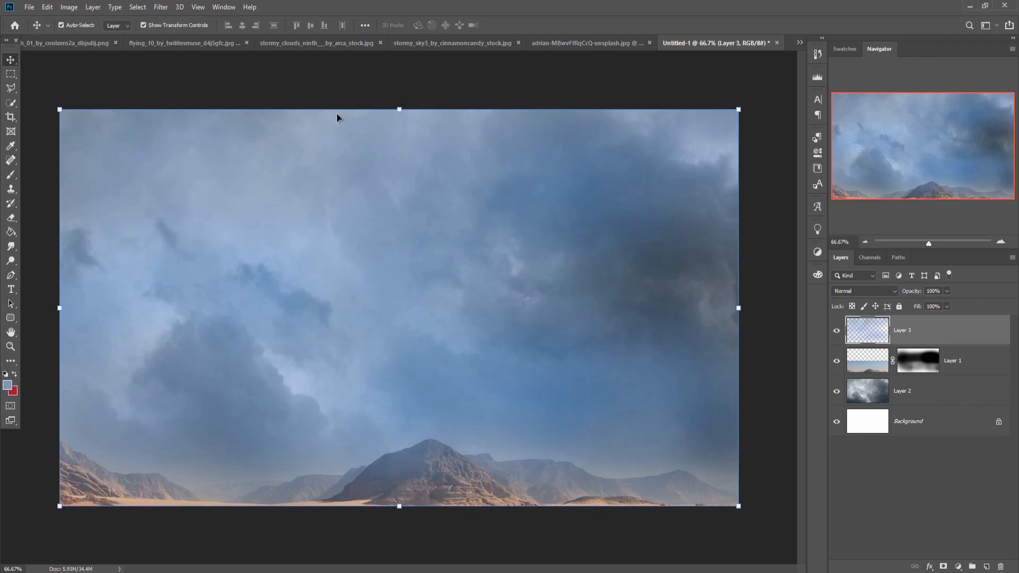
click(800, 42)
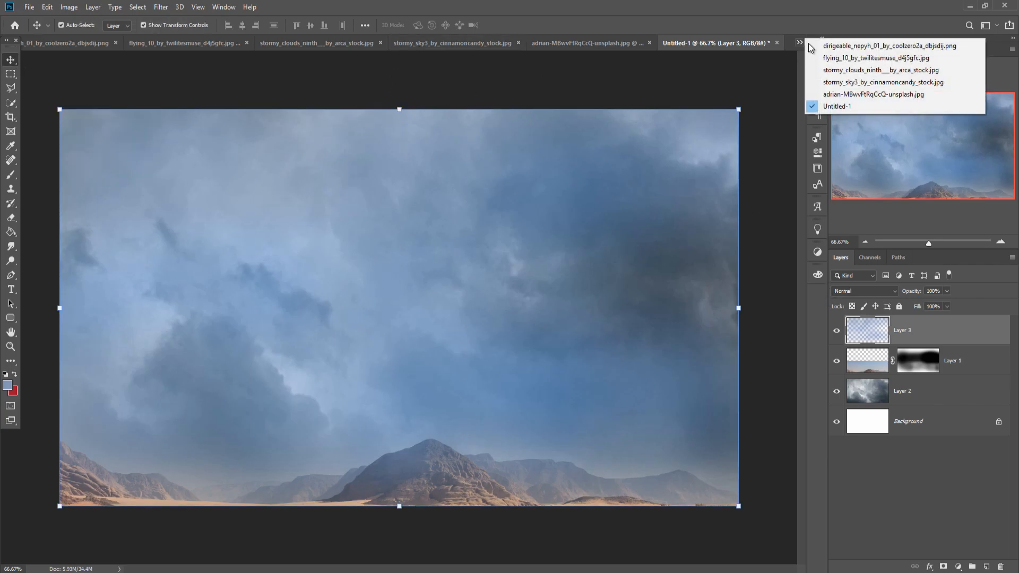
click(831, 46)
drag(152, 50, 604, 94)
drag(607, 190, 372, 214)
drag(903, 97, 478, 248)
click(641, 248)
- Scale the airship down proportionally, position it in the upper-left sky above the mountains, and apply the transform
drag(213, 114, 632, 405)
drag(629, 456, 154, 217)
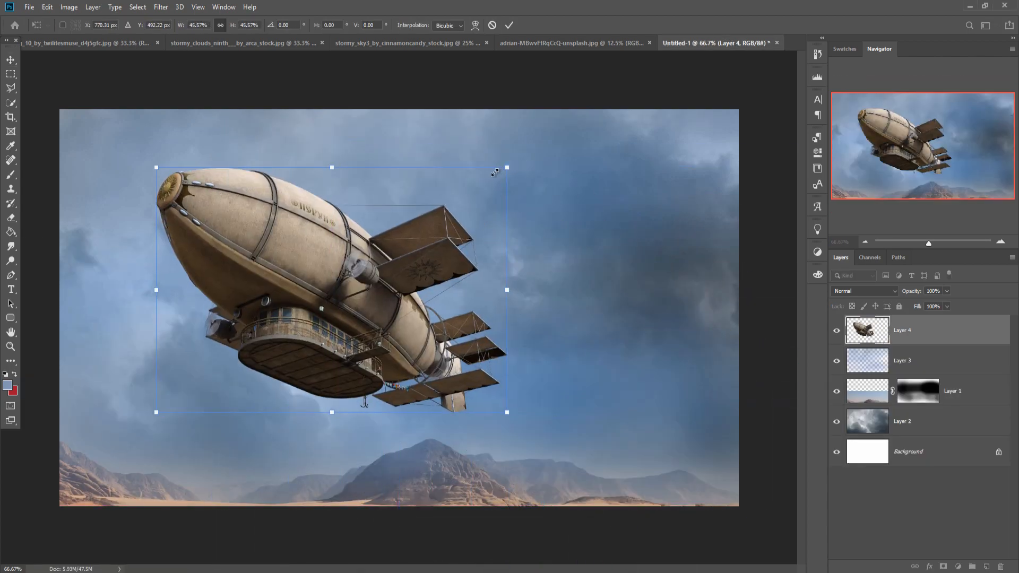
drag(494, 172, 446, 204)
drag(439, 320, 451, 229)
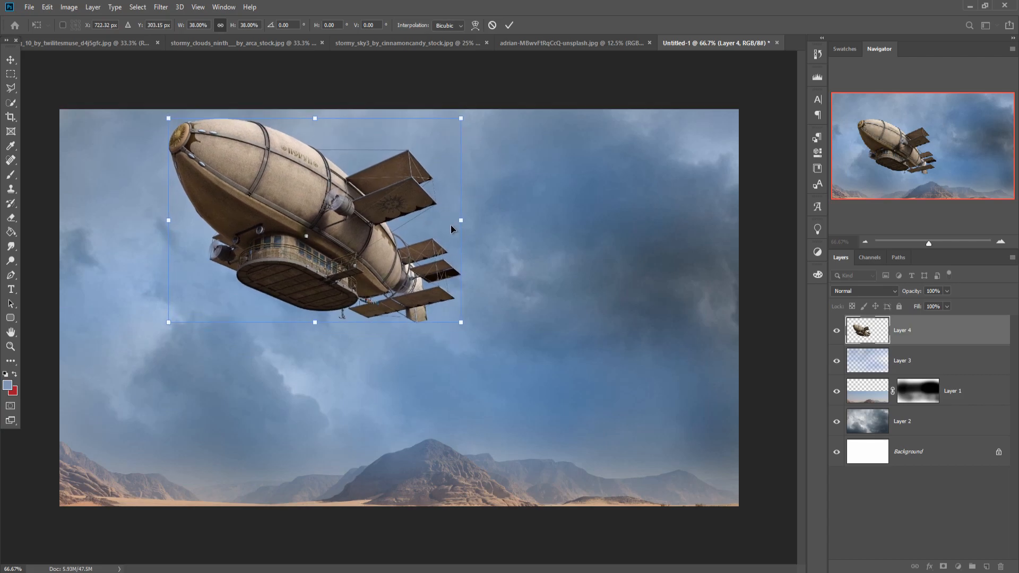
drag(461, 324, 456, 319)
drag(400, 265, 429, 266)
drag(483, 120, 480, 122)
click(510, 26)
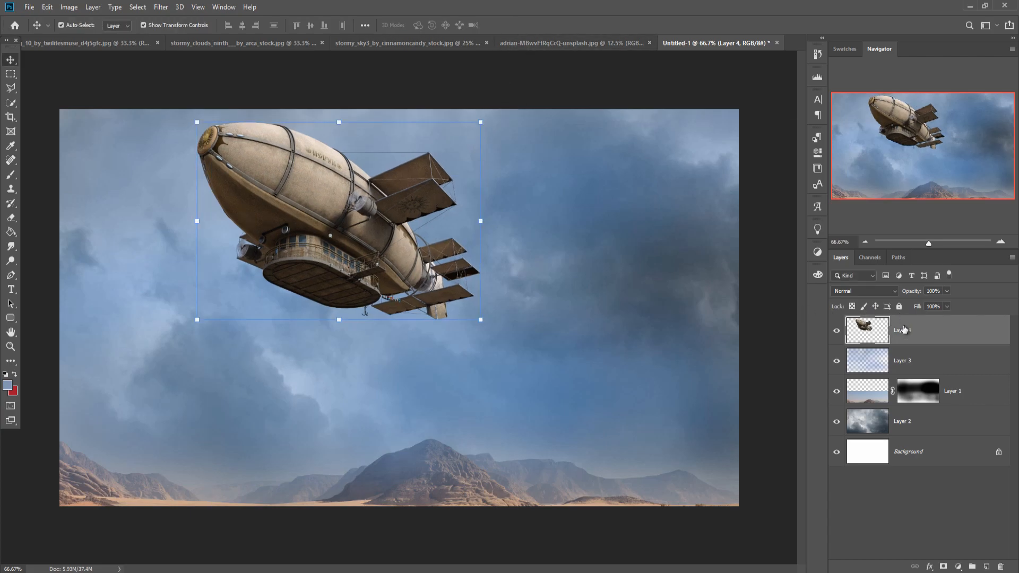
- Add a new layer above the airship, clip it to the airship layer, and set its blend mode to Overlay
click(986, 567)
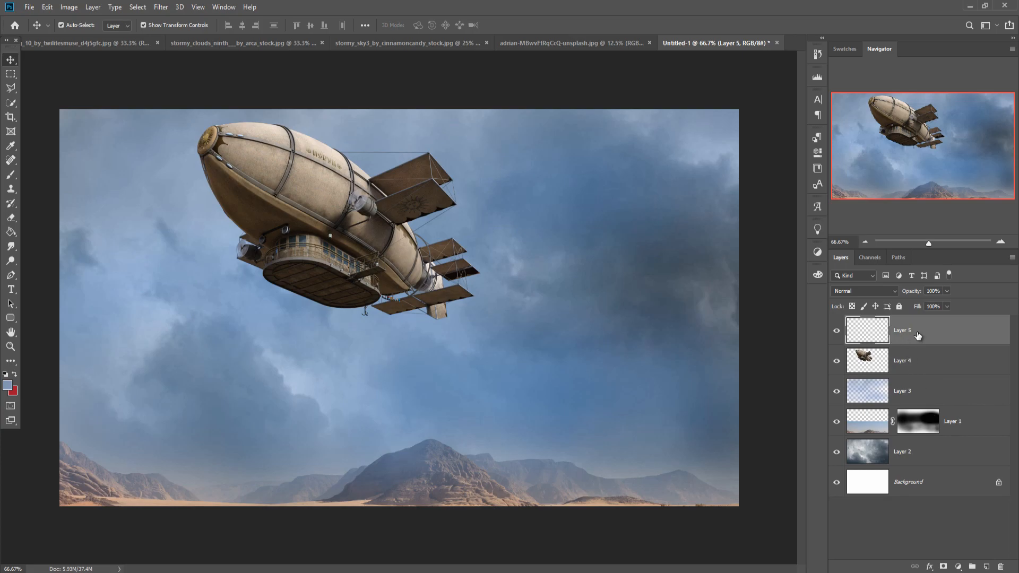
right_click(917, 336)
key(Escape)
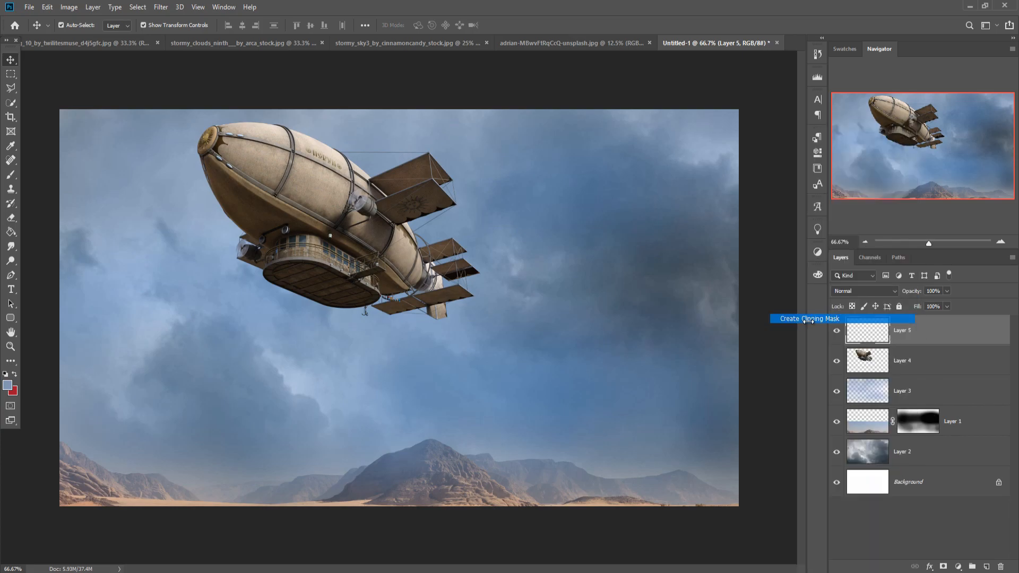
click(864, 290)
click(841, 425)
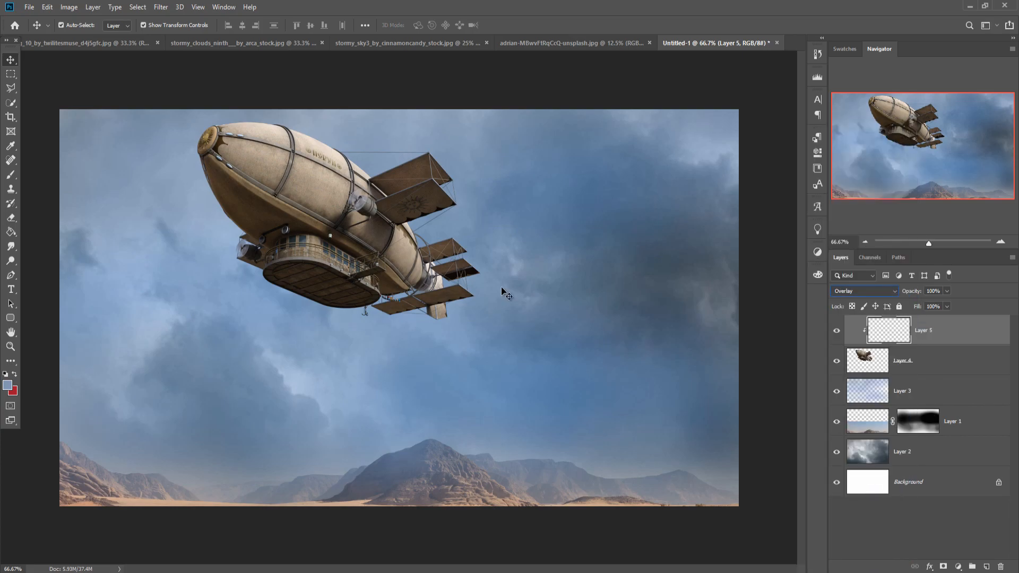
- Choose brush 2 from the Free Wet Ink Photoshop Brushes 2 set, with size 400 px and opacity 100%
click(10, 174)
click(66, 24)
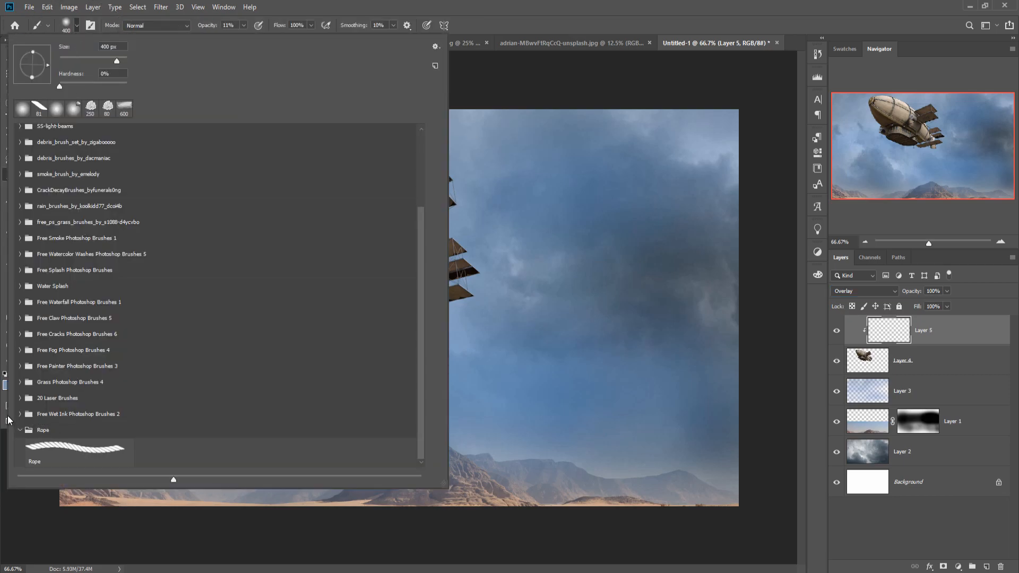
click(19, 414)
click(205, 432)
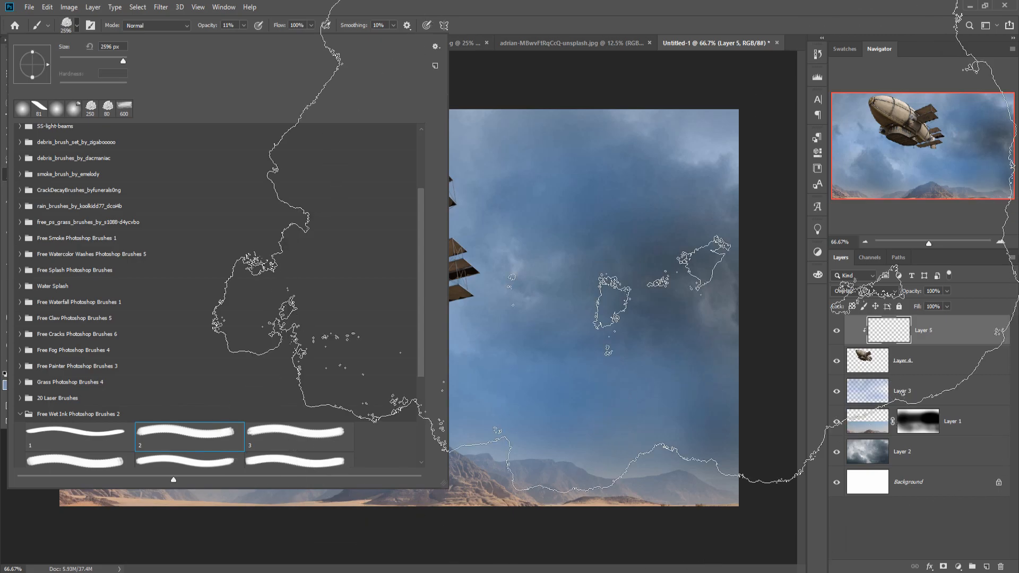
key(Return)
key(bracketleft)
key(bracketleft)
key(bracketleft)
key(bracketleft)
key(bracketleft)
key(bracketleft)
key(bracketleft)
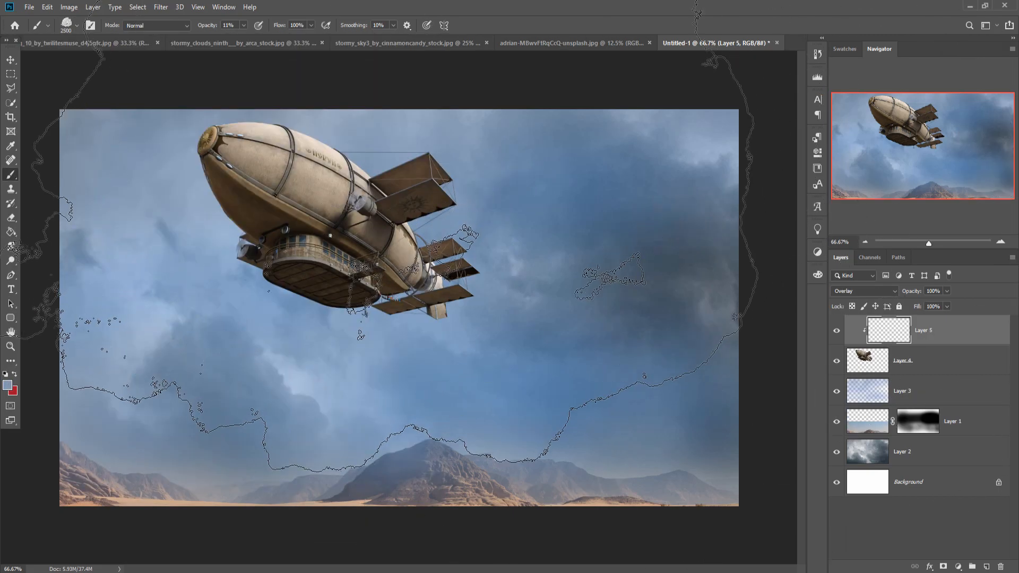
key(bracketleft)
key(bracketleft)
key(bracketleft)
key(bracketleft)
key(bracketleft)
key(bracketleft)
key(bracketleft)
key(bracketleft)
key(bracketleft)
key(bracketleft)
key(bracketleft)
key(bracketleft)
key(bracketleft)
key(bracketleft)
key(bracketleft)
click(243, 25)
- Set the foreground colour to dark navy blue 0c1d2a
click(14, 374)
click(7, 384)
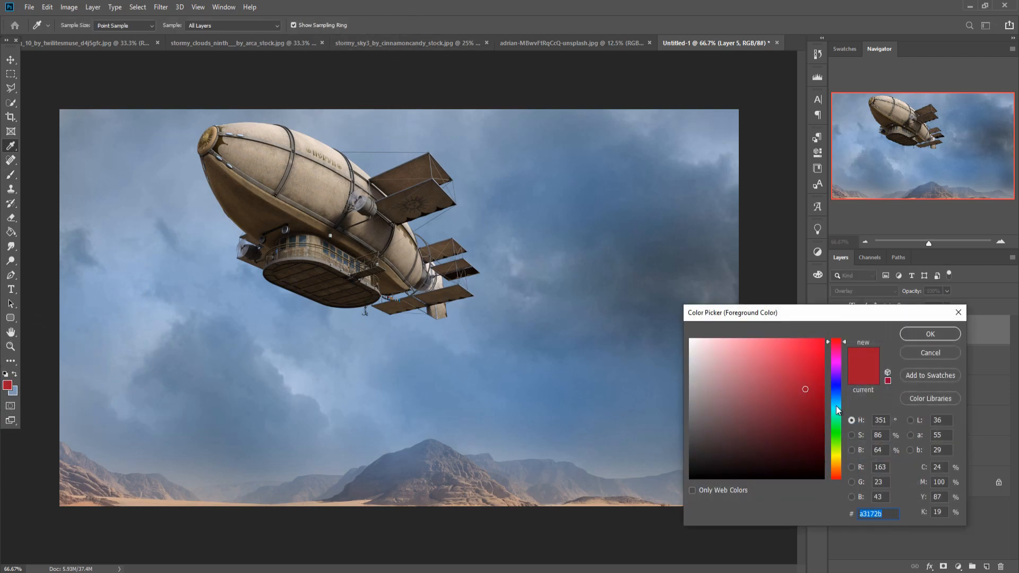
click(786, 456)
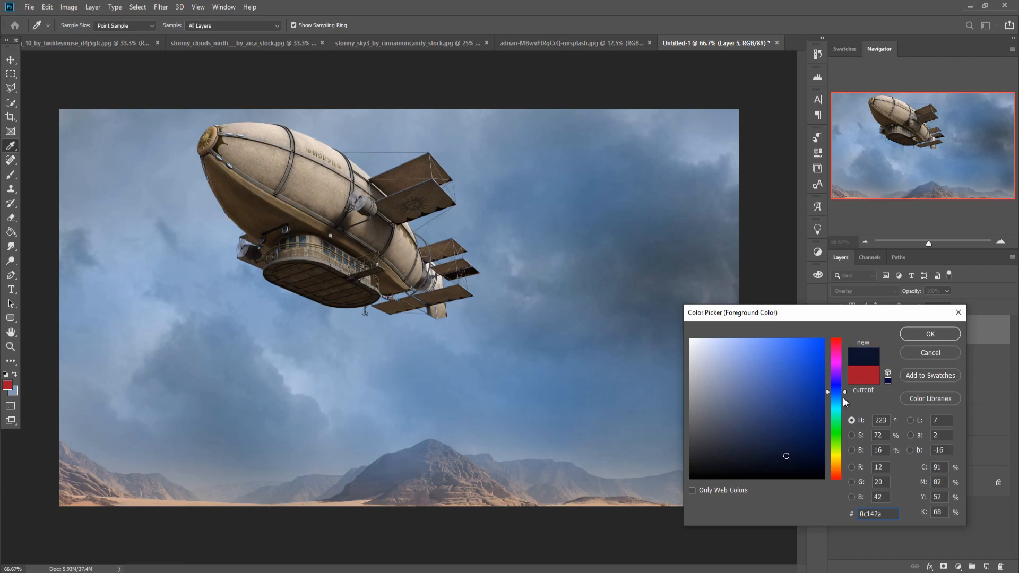
drag(845, 391, 843, 398)
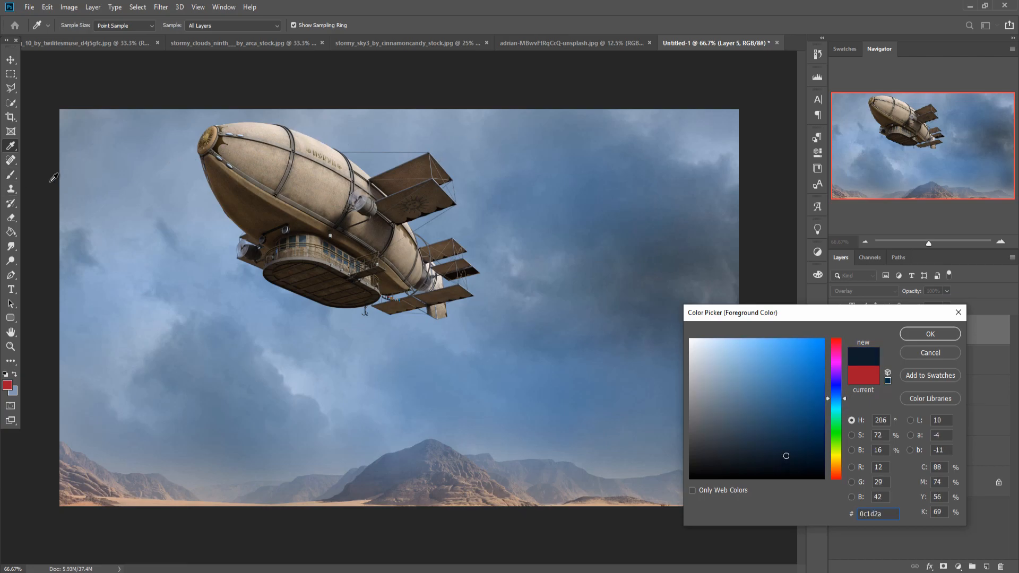
click(930, 334)
- Paint dark shading on the clipped Overlay layer along the airship's top edge and upper fins
key(b)
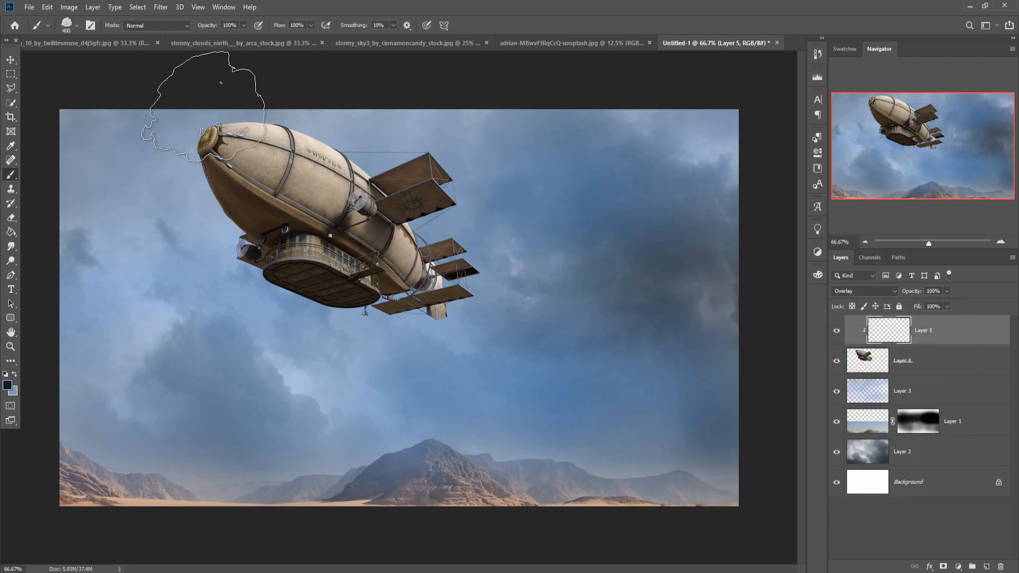
mouse_move(267, 68)
mouse_down()
mouse_move(277, 80)
mouse_move(352, 87)
mouse_move(435, 130)
mouse_move(445, 116)
mouse_up()
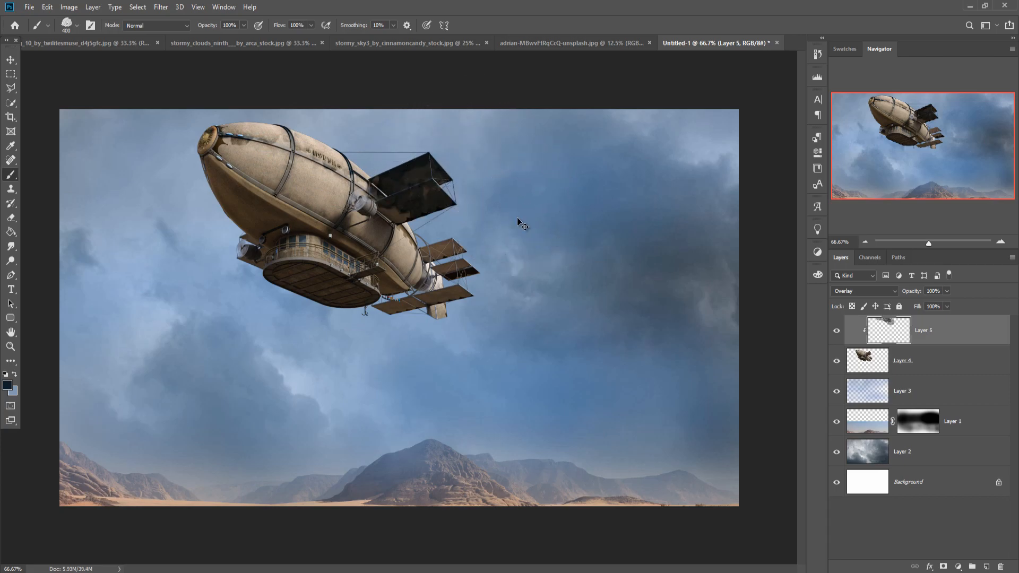
- Undo the last dark stroke and paint broken weathering patches on the airship's fins and lower hull instead
key(ctrl+z)
drag(517, 220, 528, 237)
click(173, 207)
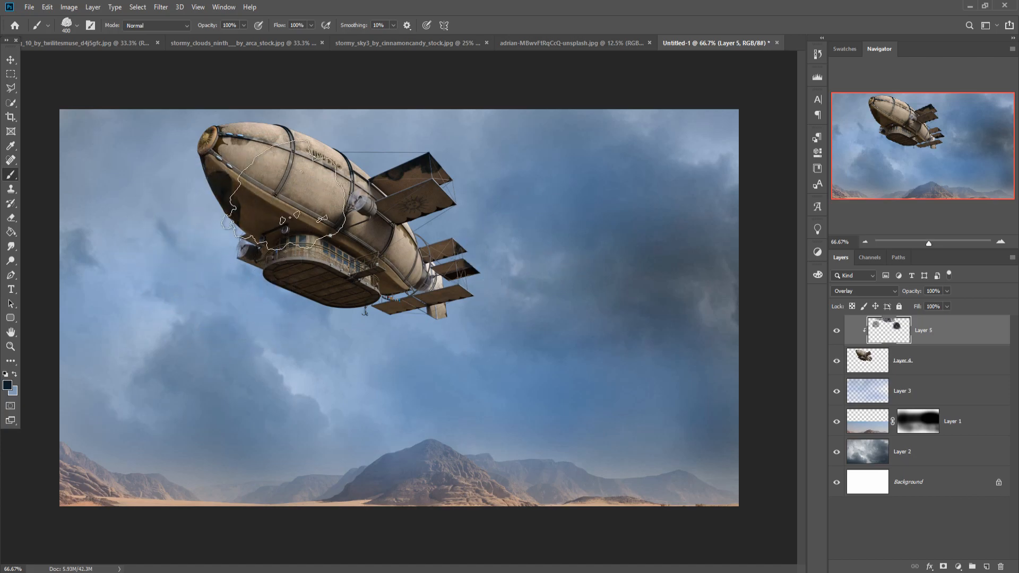
- Choose brush 32 from the Free Painter Photoshop Brushes 3 set and reduce its size to 100 px
click(76, 25)
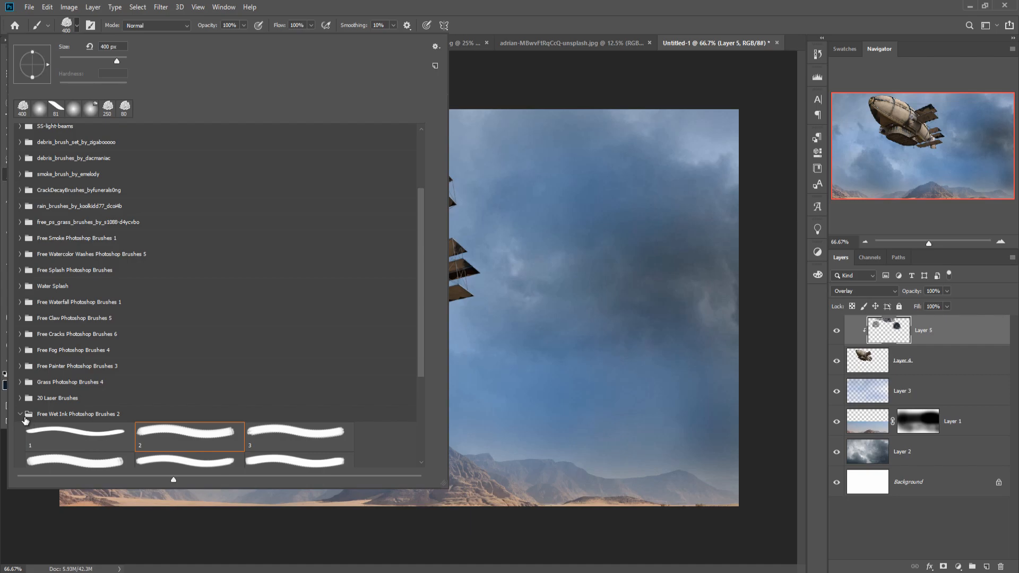
click(23, 416)
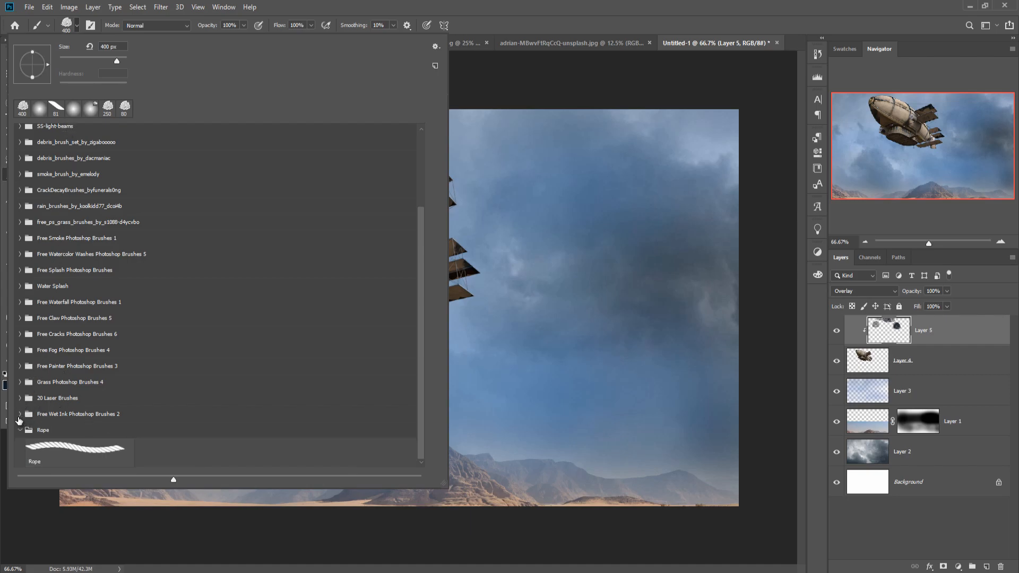
click(19, 366)
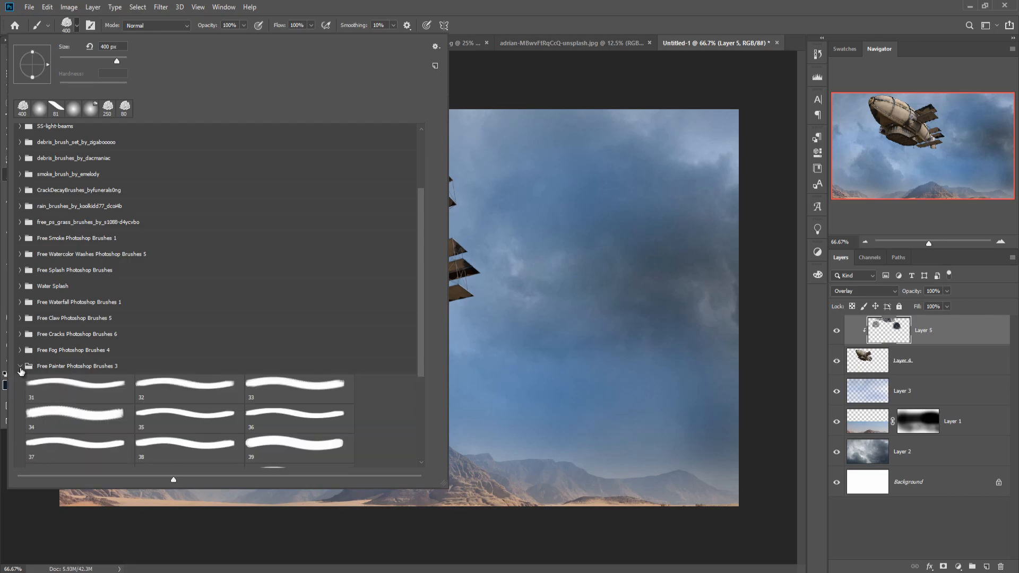
double_click(181, 393)
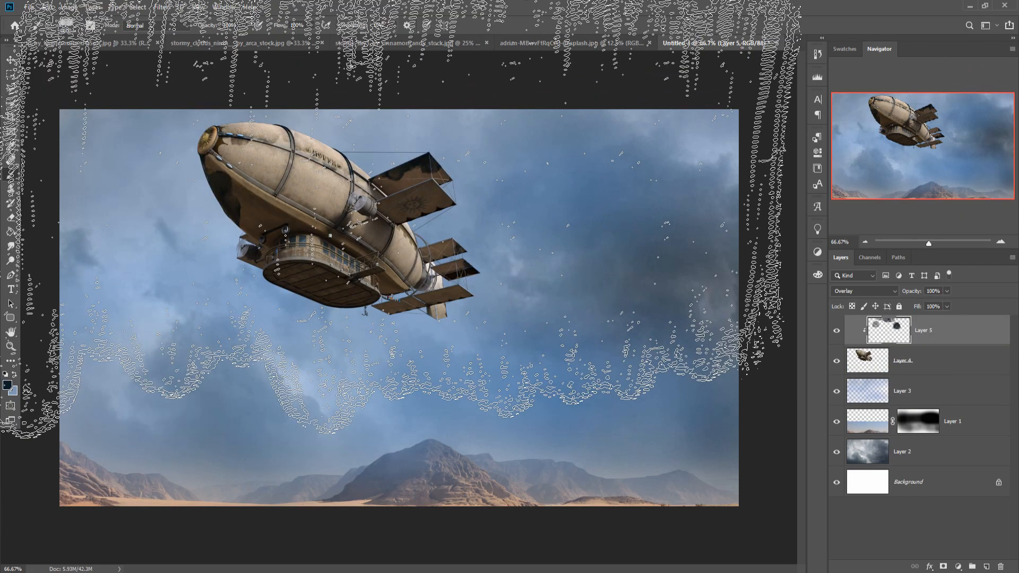
key(bracketleft)
key(bracketleft)
key(bracketleft)
key(bracketleft)
key(bracketleft)
key(bracketleft)
key(bracketleft)
key(bracketleft)
key(bracketleft)
key(bracketleft)
key(bracketleft)
key(bracketleft)
key(bracketleft)
key(bracketleft)
key(bracketleft)
key(bracketleft)
key(bracketleft)
key(bracketleft)
key(bracketleft)
key(bracketleft)
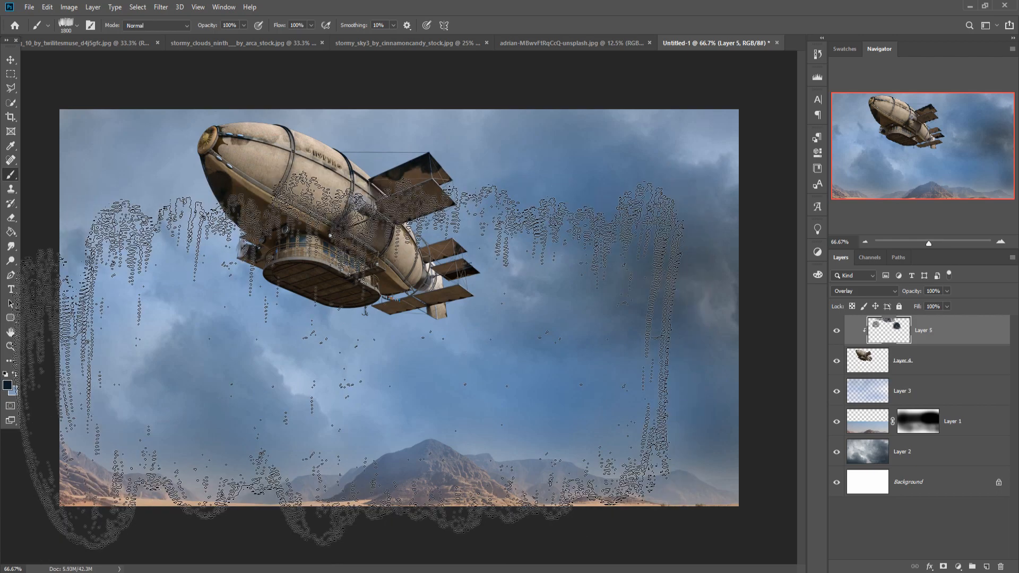
key(bracketleft)
key(bracketleft)
key(bracketleft)
key(bracketleft)
key(bracketleft)
key(bracketleft)
key(bracketleft)
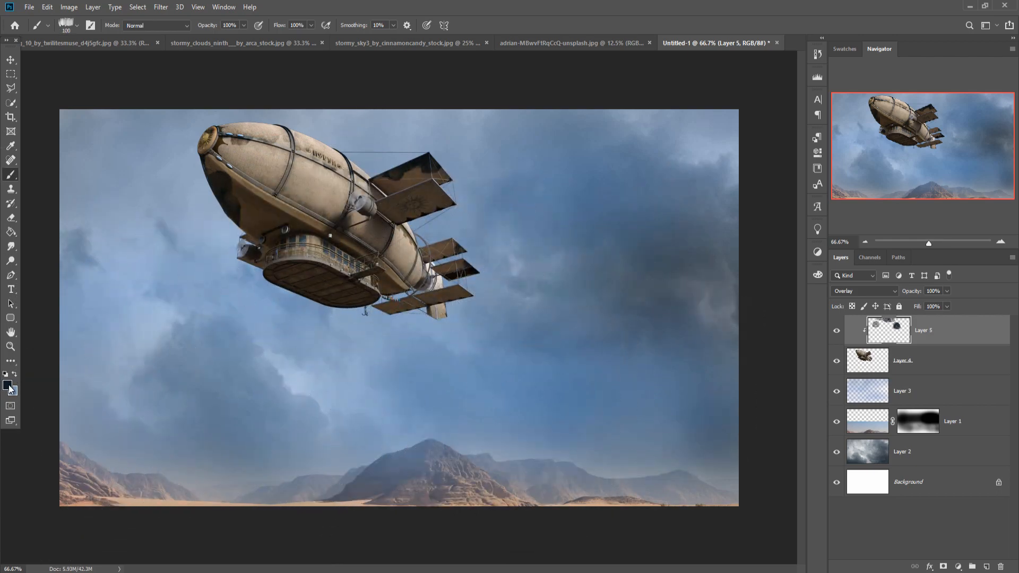
- Set the foreground colour to a dark red for rust
click(7, 385)
click(836, 343)
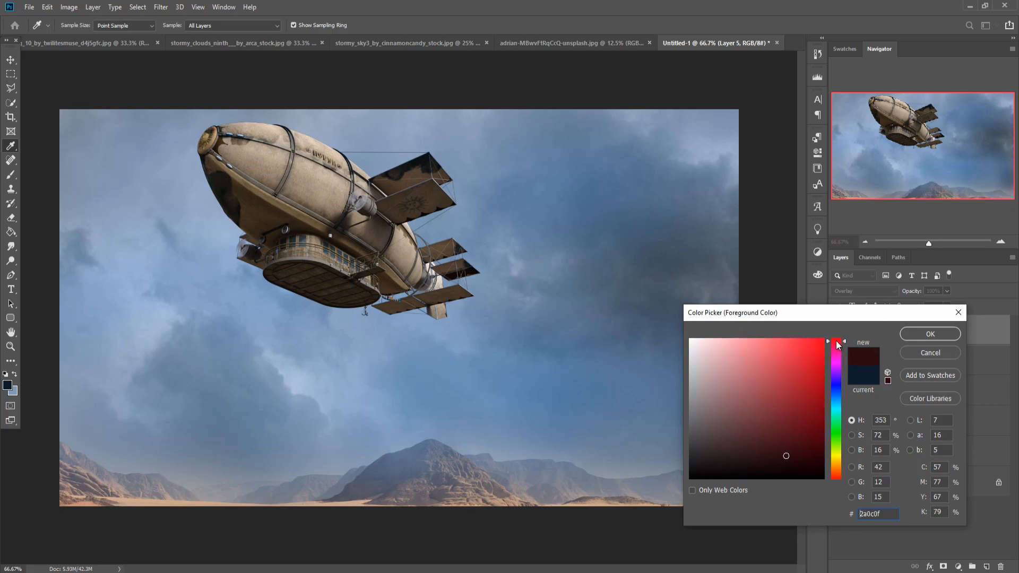
click(800, 442)
click(909, 334)
- Paint dark red rust patches on the clipped Overlay layer over the airship's nose, upper hull, fins and rear hull
key(b)
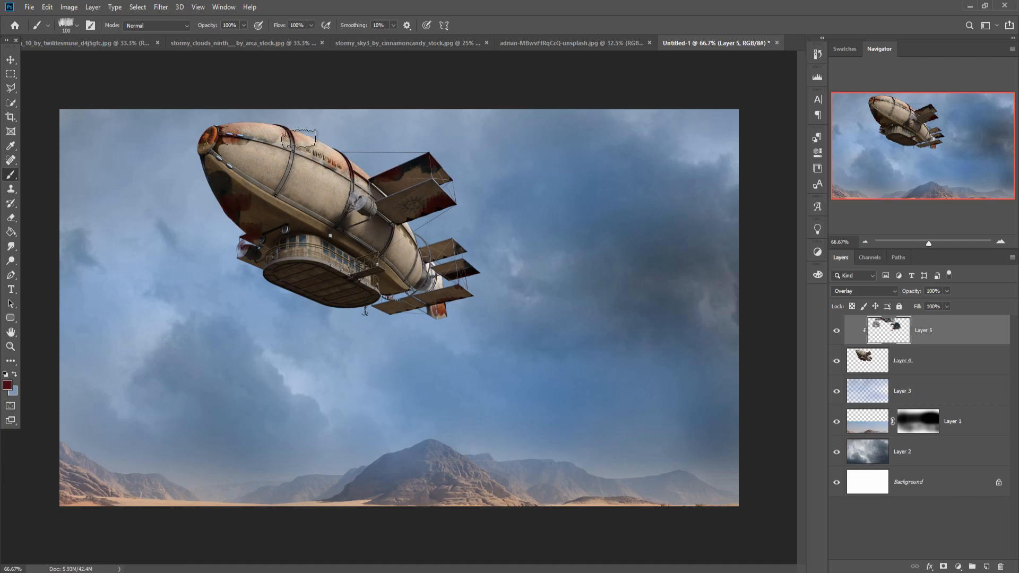
click(297, 156)
click(326, 220)
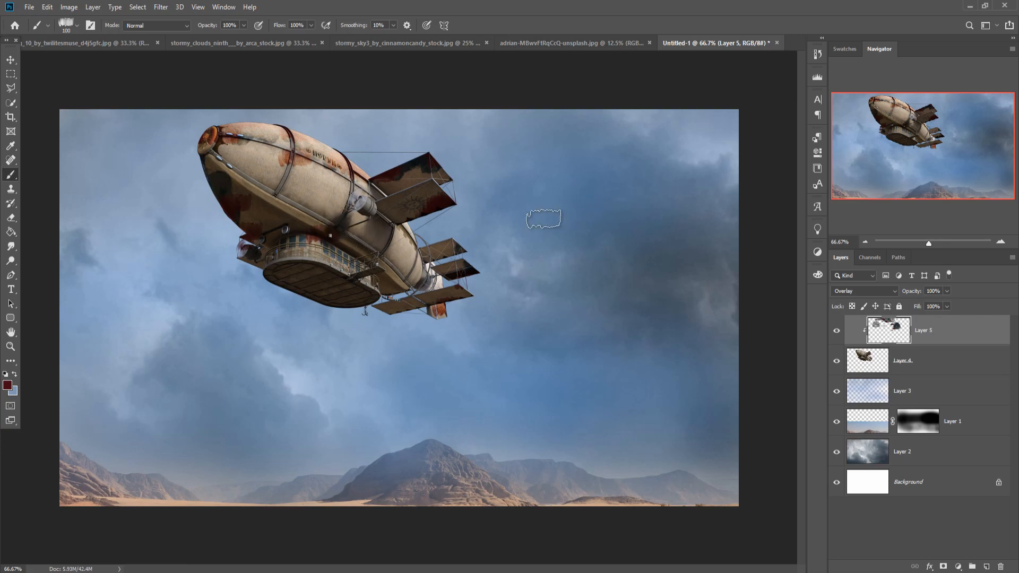
click(382, 269)
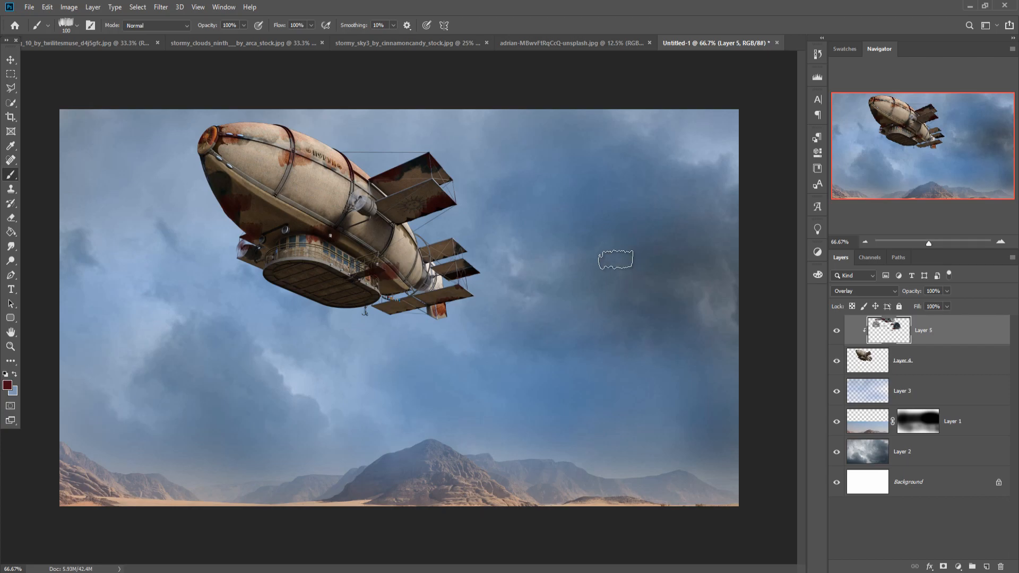
- Switch to the open photo of the leaping red-haired woman
click(10, 61)
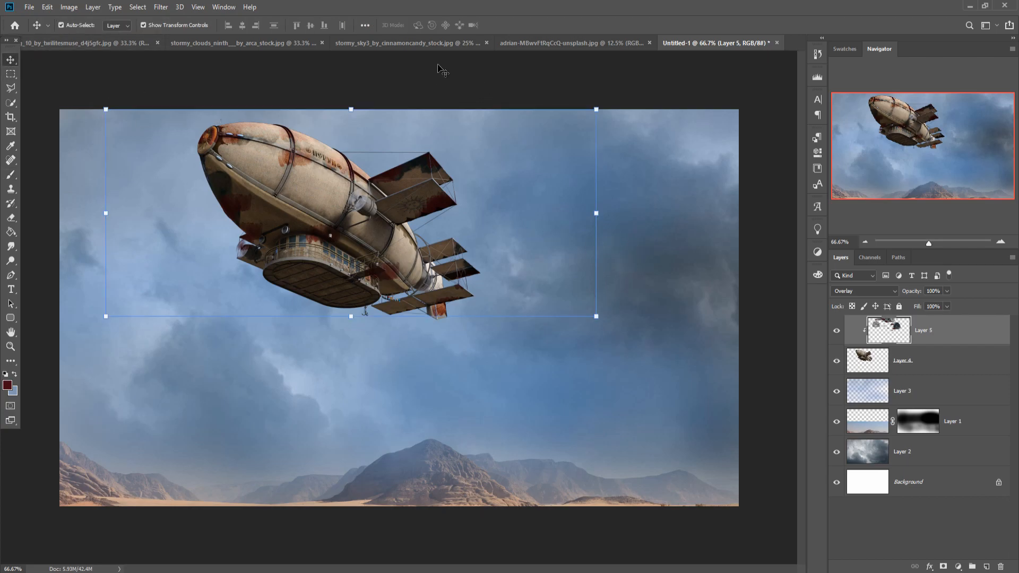
click(547, 42)
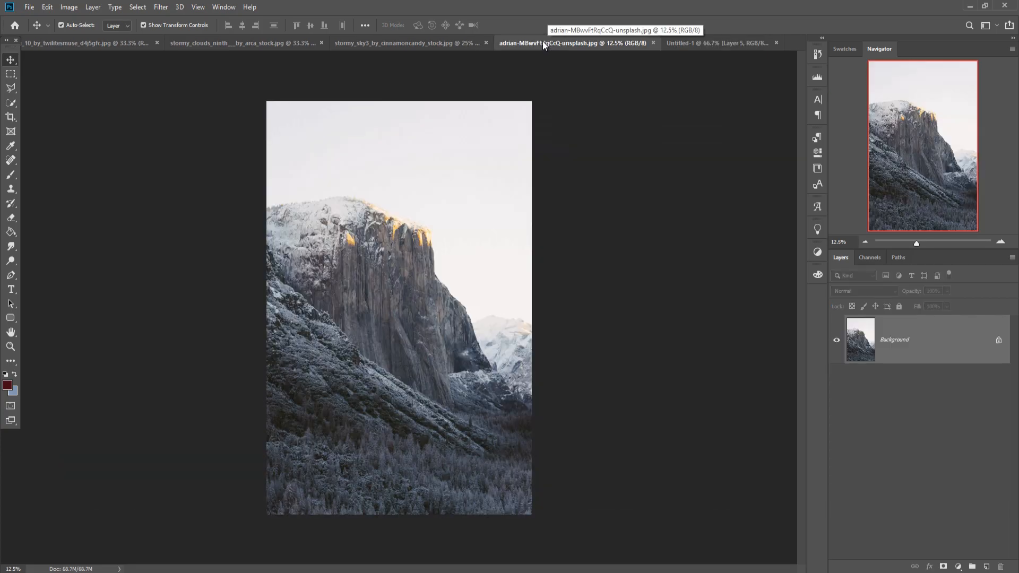
click(445, 43)
click(576, 43)
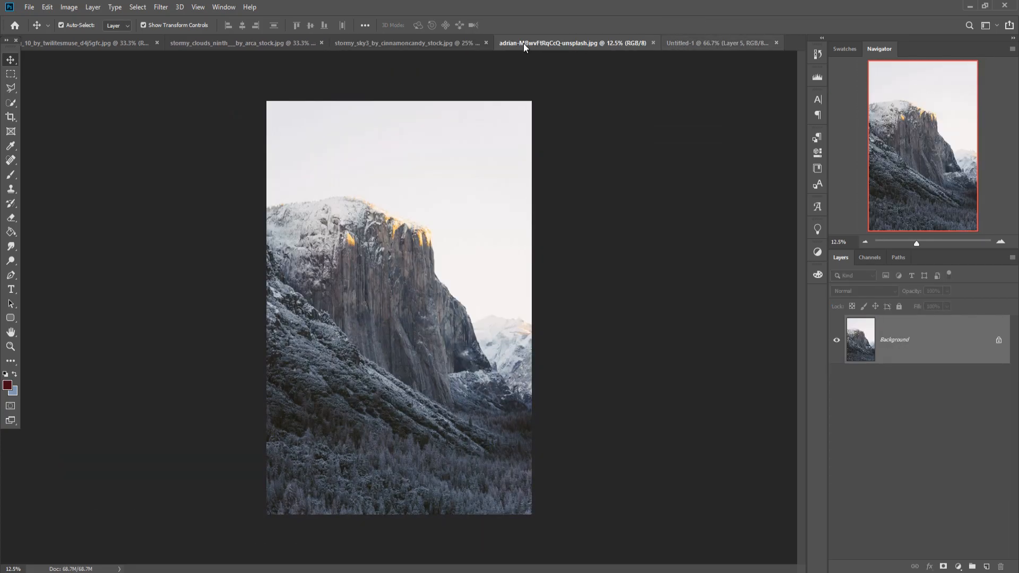
click(240, 43)
click(91, 42)
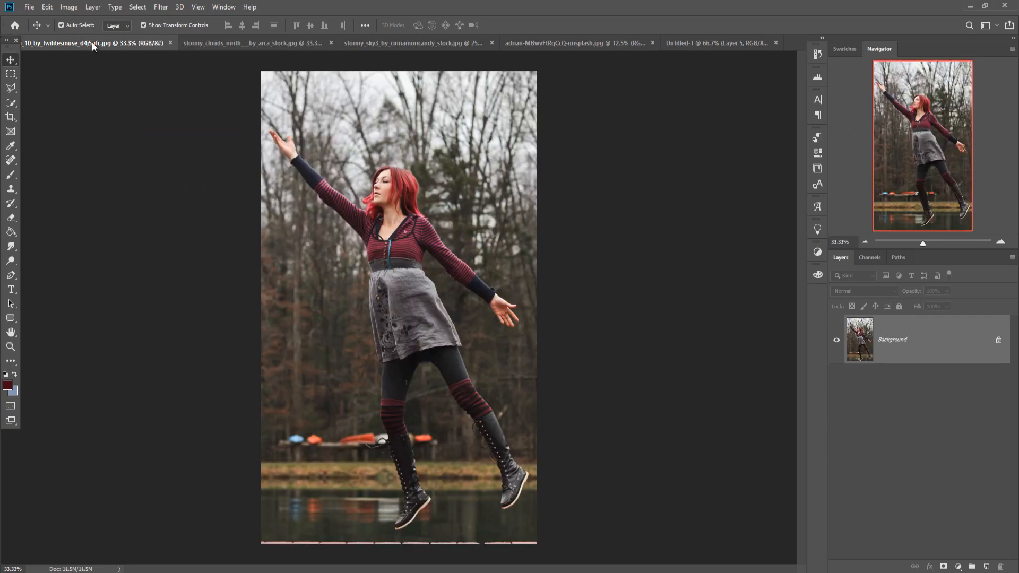
- Start a Pen tool path at 300% zoom in the gap between the woman's thighs, below the skirt hem
click(11, 276)
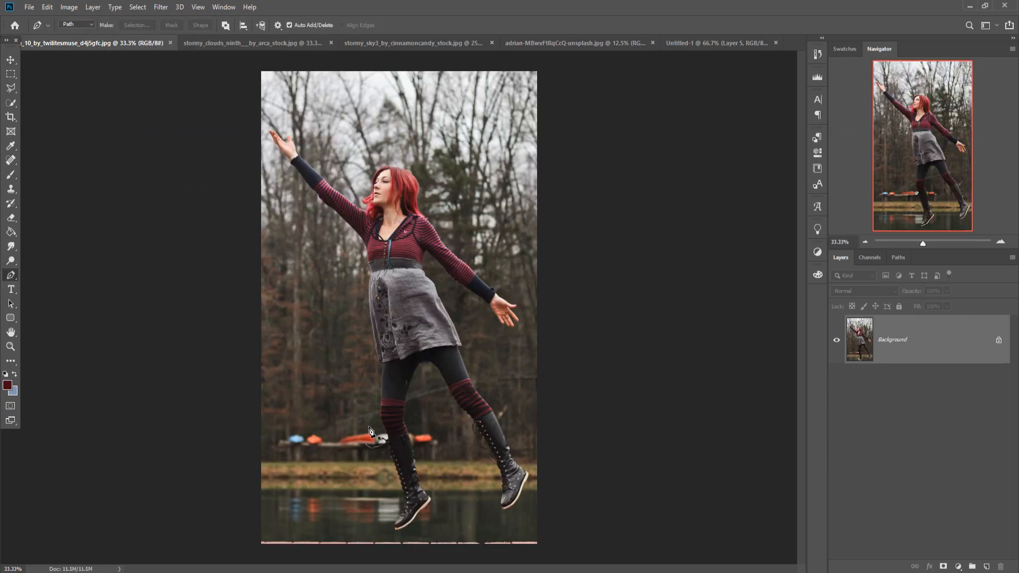
key(ctrl+plus)
key(ctrl+plus)
key(ctrl+plus)
key(ctrl+plus)
key(ctrl+plus)
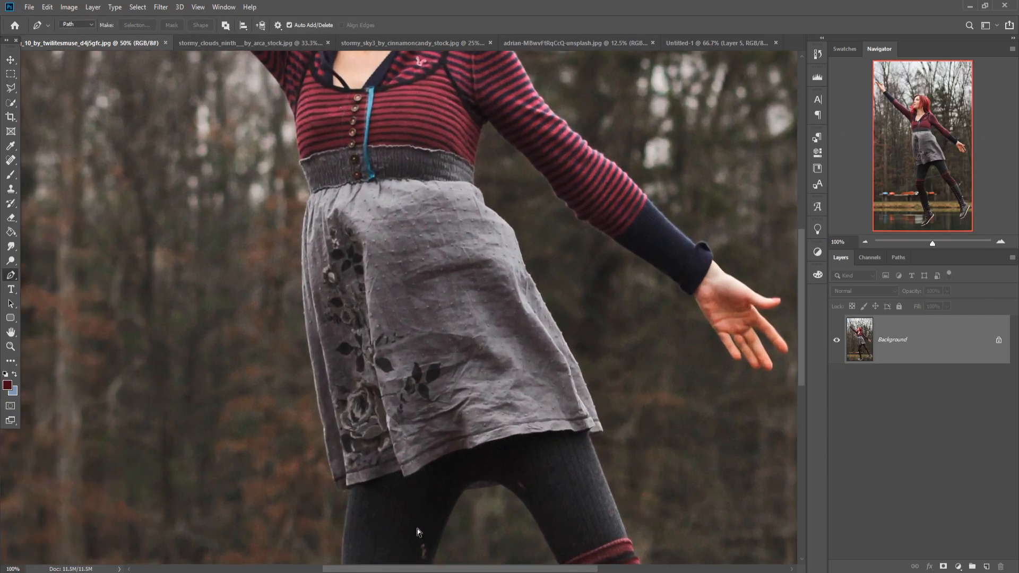
scroll(417, 529, down, 10)
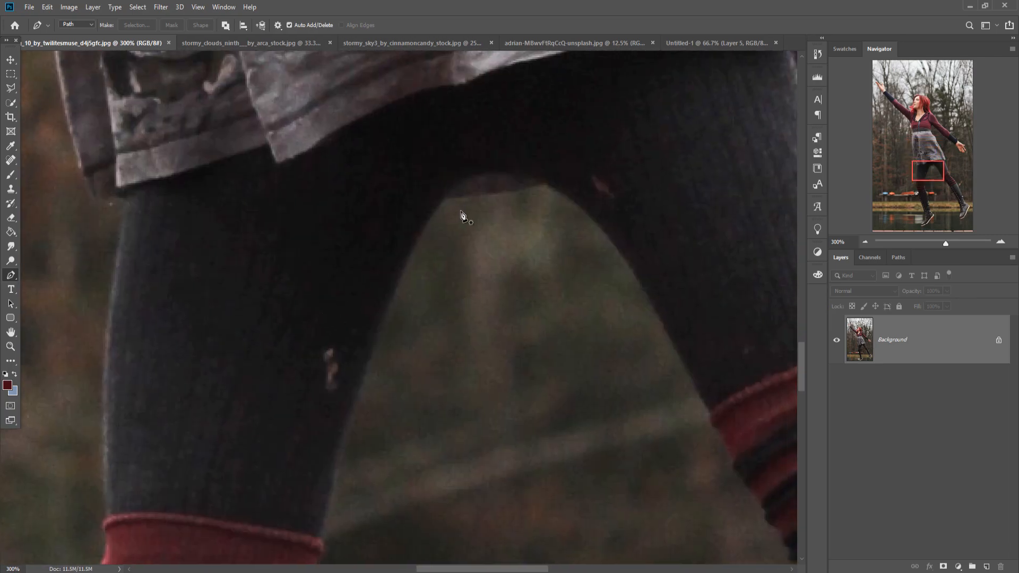
click(500, 193)
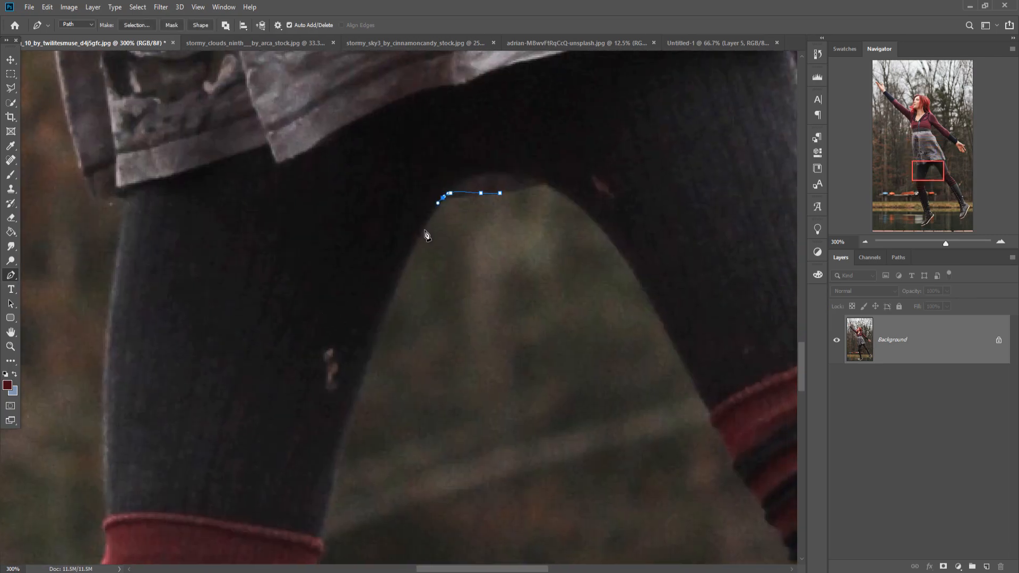
click(425, 231)
- Continue the path down the inner edge of the left-hand leg and along the back of its boot to the heel
drag(339, 494, 387, 170)
click(354, 404)
drag(373, 456, 303, 159)
drag(377, 439, 353, 152)
click(400, 439)
click(484, 523)
drag(478, 525, 485, 266)
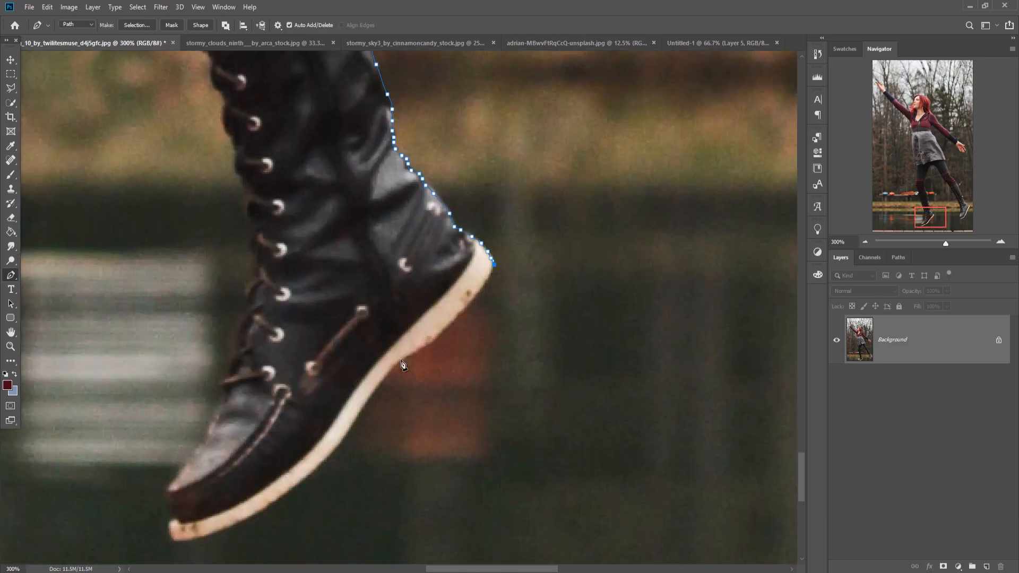
- Trace the path along the left-hand boot's sole, around the toe and up over its laces
click(478, 293)
click(438, 335)
drag(242, 523, 353, 366)
click(443, 293)
drag(289, 383, 429, 259)
click(428, 260)
drag(422, 203, 384, 486)
click(446, 352)
- Continue the path up the outer edge of the left-hand boot and striped sock to the sock's upper hem
click(414, 58)
drag(419, 59, 444, 419)
click(353, 195)
drag(361, 91, 436, 401)
click(396, 296)
click(369, 106)
drag(372, 107, 404, 489)
click(407, 430)
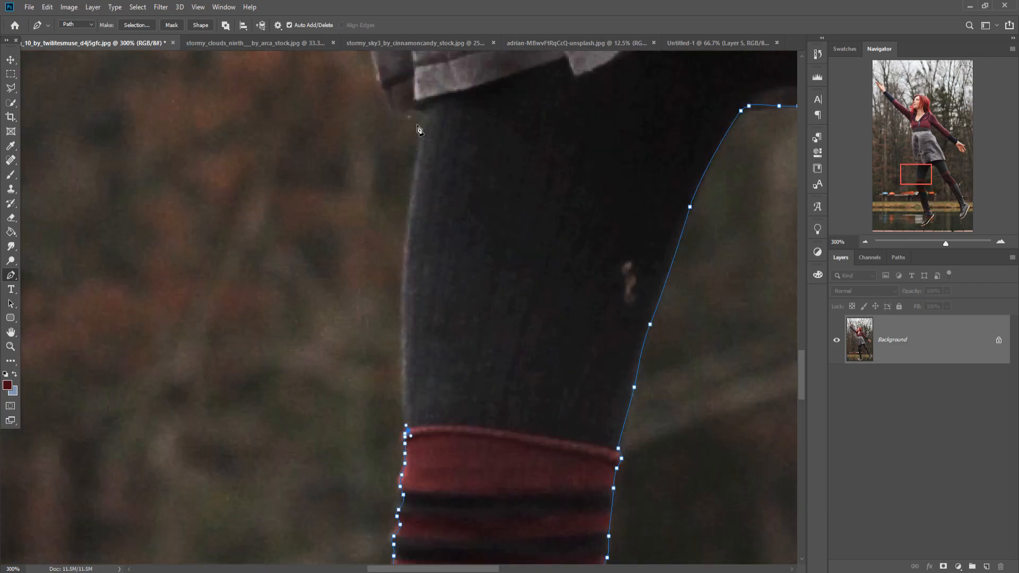
- Trace the outer thigh, the left-hand side of the skirt and the waistband up to the striped top
click(425, 106)
drag(381, 87, 396, 325)
drag(369, 172, 391, 434)
click(336, 56)
drag(338, 59, 358, 473)
click(355, 231)
drag(368, 152, 428, 430)
click(380, 241)
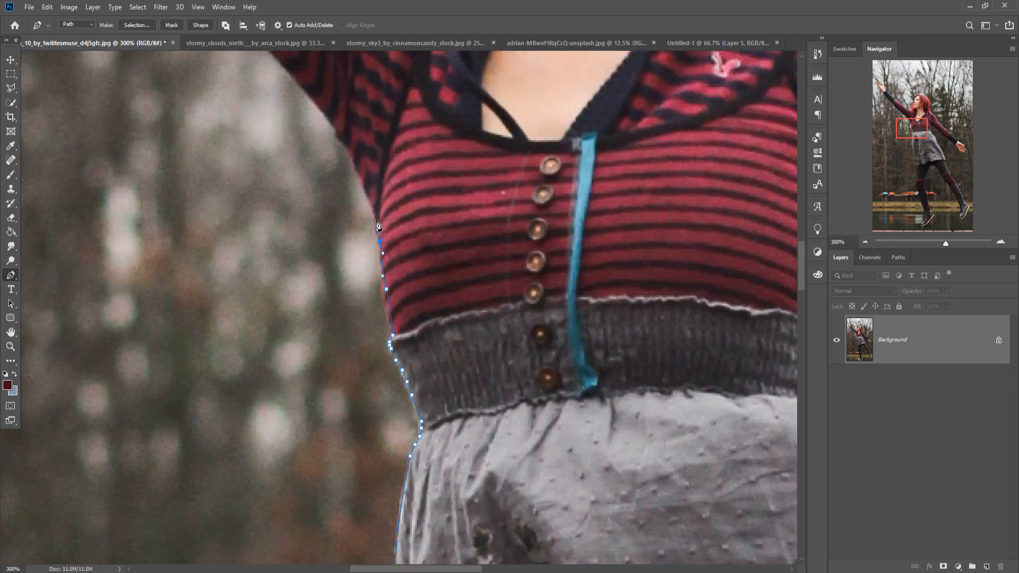
- Continue the path along the underside of the raised arm to the sleeve cuff
drag(340, 138, 401, 393)
click(189, 164)
drag(189, 164, 432, 462)
click(199, 257)
click(115, 151)
drag(114, 151, 271, 407)
drag(54, 153, 199, 287)
click(179, 248)
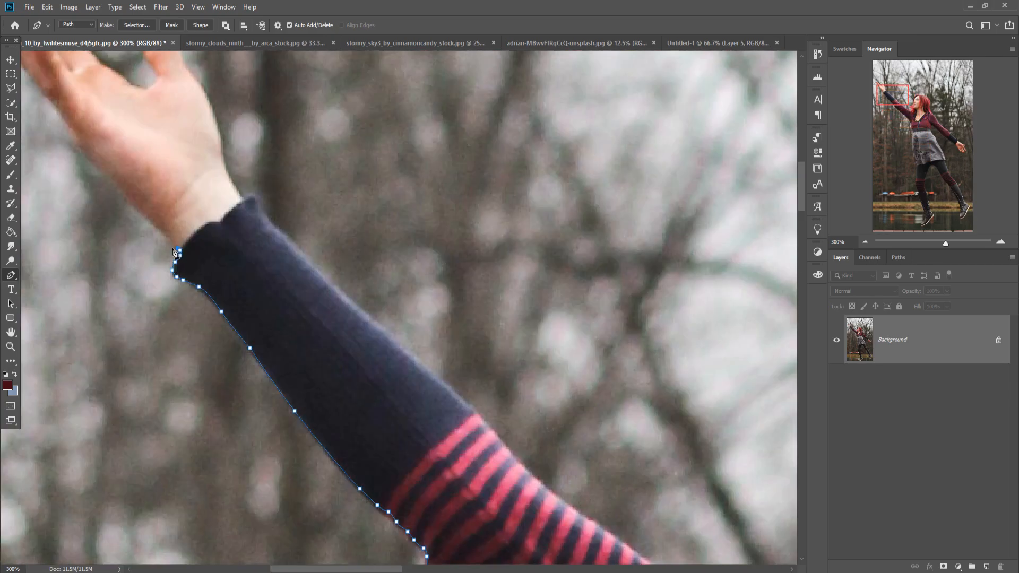
- Trace the raised hand's palm, fingers and thumb back to the sleeve cuff
drag(47, 94, 219, 335)
click(313, 453)
click(161, 213)
click(244, 272)
click(324, 330)
click(314, 287)
click(343, 262)
click(356, 309)
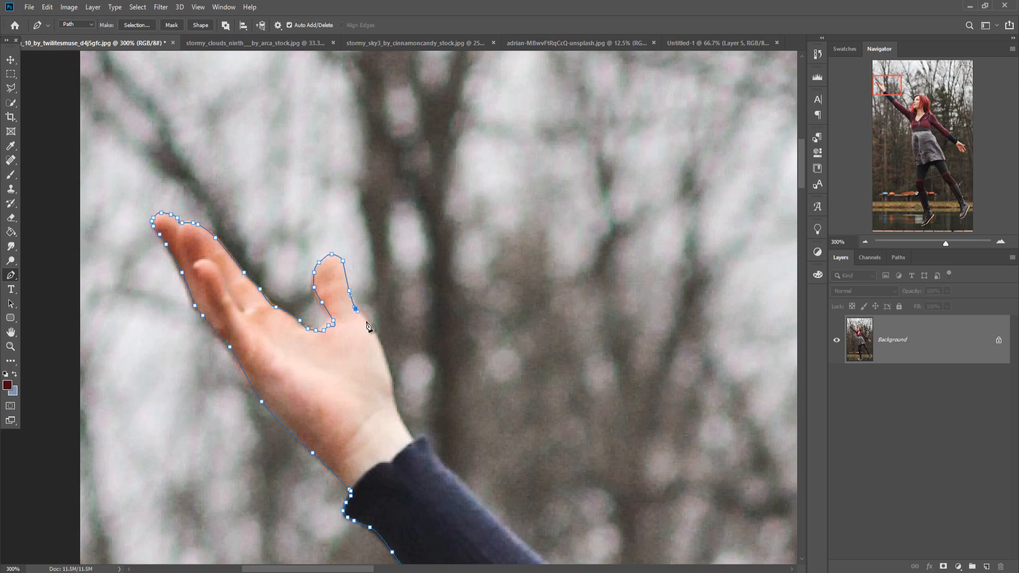
click(413, 439)
- Continue the path along the upper edge of the raised arm's sleeve to the hair at the shoulder
drag(428, 438, 164, 121)
click(273, 232)
click(416, 364)
drag(634, 555, 256, 302)
click(396, 370)
- Trace the loose hair strand beside the face, over the head and down the back of the red hair
click(353, 263)
click(451, 160)
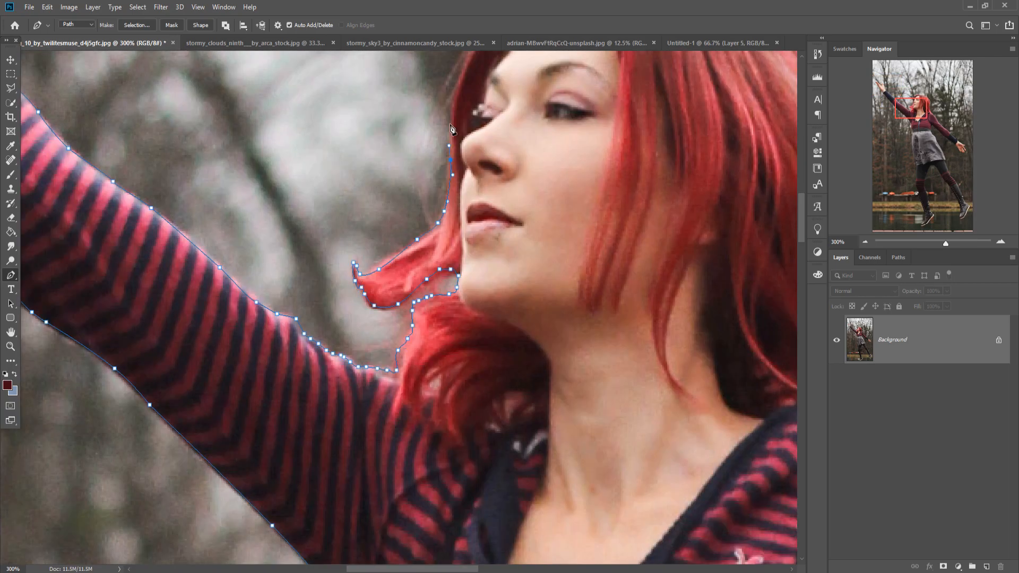
key(ctrl+minus)
click(530, 212)
click(634, 230)
click(775, 372)
drag(734, 425, 641, 193)
click(738, 432)
key(ctrl+plus)
- Continue the path from the shoulder along the upper edge of the lowered arm's sleeve to its cuff
click(436, 332)
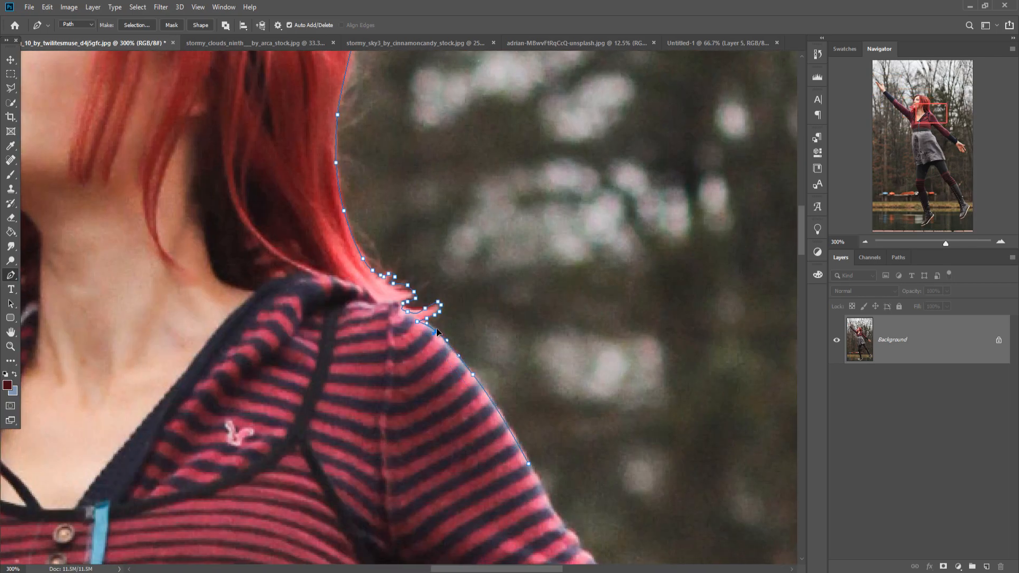
drag(528, 464, 313, 167)
click(382, 268)
click(468, 348)
click(563, 425)
drag(645, 512, 240, 167)
click(335, 271)
click(420, 318)
- Trace the lowered hand around its thumb and each finger
drag(488, 404, 497, 410)
click(612, 458)
click(586, 489)
click(560, 501)
drag(631, 553, 404, 227)
drag(407, 257, 407, 222)
click(353, 162)
drag(337, 180, 340, 187)
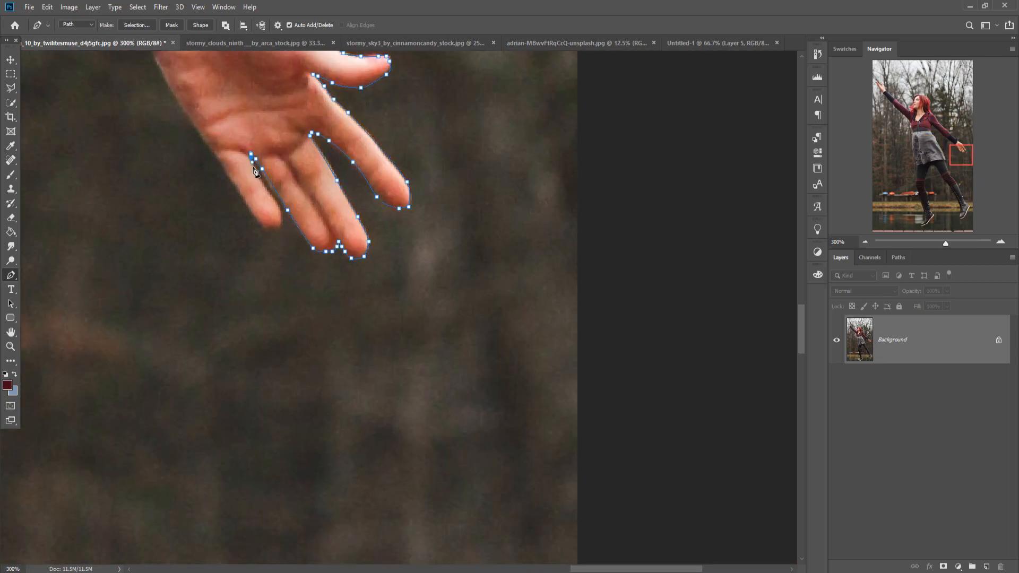
click(281, 216)
drag(228, 175, 337, 376)
- Continue the path along the underside of the lowered arm, around the armpit and down the waist to the hip
click(143, 175)
drag(40, 98, 363, 319)
click(160, 134)
drag(92, 65, 303, 297)
click(177, 346)
drag(242, 474, 257, 492)
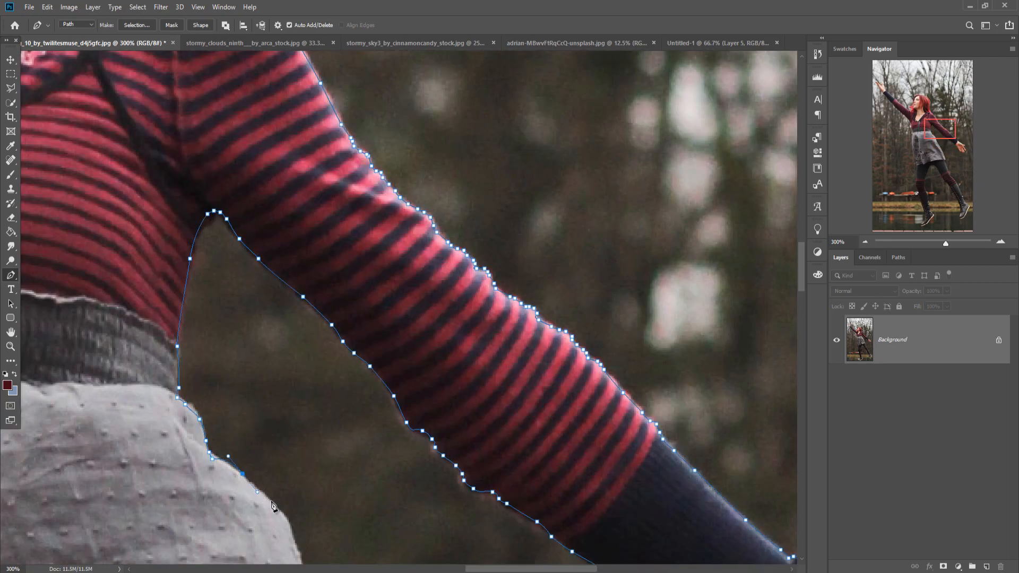
- Trace the right-hand side of the skirt and continue down the outer edge of the right-hand leg
drag(319, 531, 299, 334)
click(329, 497)
drag(361, 552, 213, 111)
click(343, 376)
drag(367, 451, 325, 168)
click(353, 346)
drag(424, 504, 297, 239)
- Trace the right-hand boot's heel, sole and toe up to its front laces
drag(456, 467, 347, 209)
click(447, 405)
click(419, 359)
drag(526, 493, 525, 238)
click(506, 469)
drag(451, 547, 566, 353)
click(476, 402)
click(461, 183)
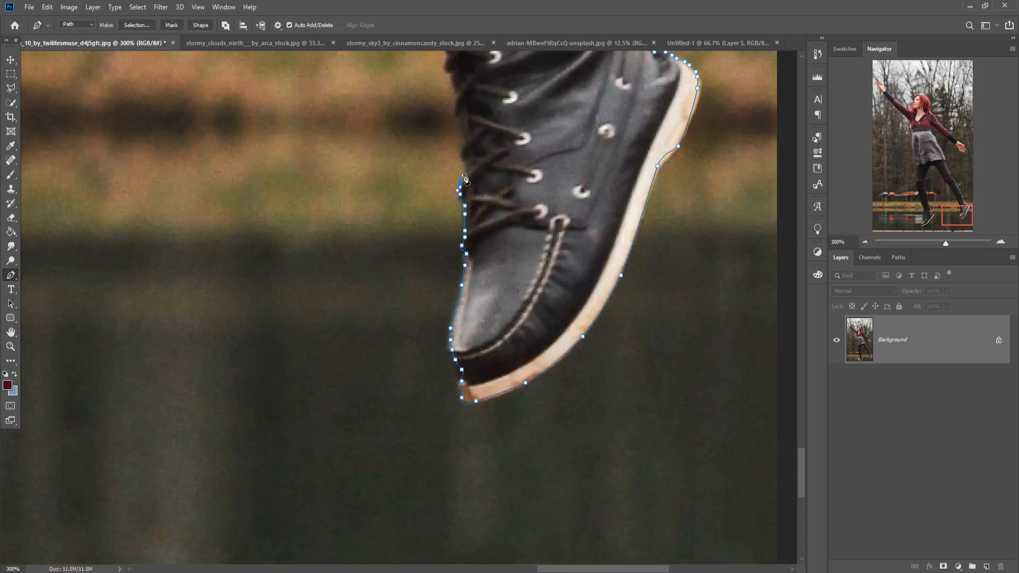
- Trace the right-hand leg's inner edge between the boot and crotch to complete the path around the woman
drag(463, 177, 478, 510)
click(299, 78)
drag(305, 87, 371, 422)
click(253, 212)
drag(151, 106, 303, 454)
drag(223, 307, 302, 398)
click(135, 172)
drag(216, 283, 217, 248)
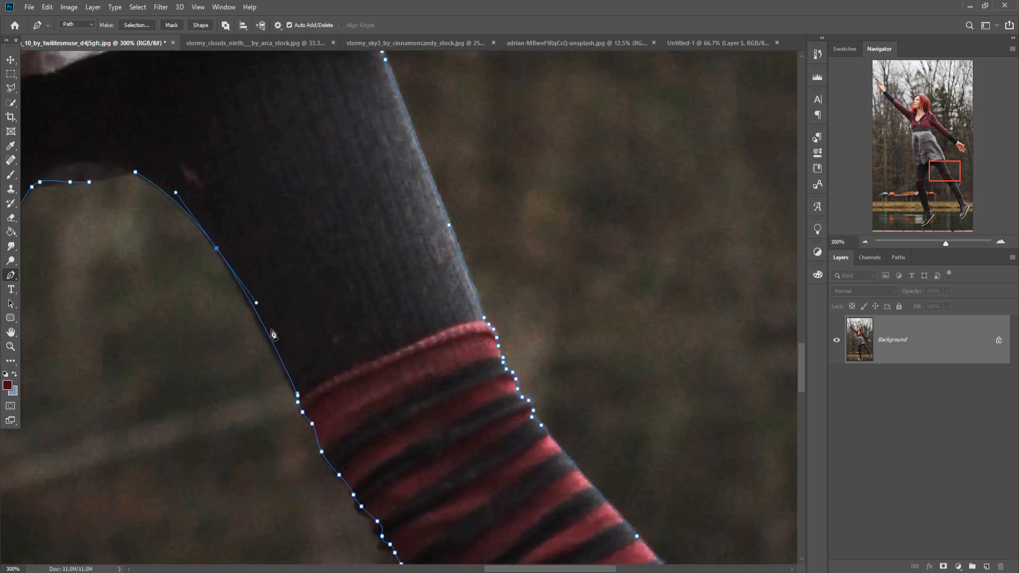
- Turn the woman's path into a new anti-aliased selection with a feather radius of 1 pixel
key(ctrl+0)
right_click(402, 263)
click(427, 309)
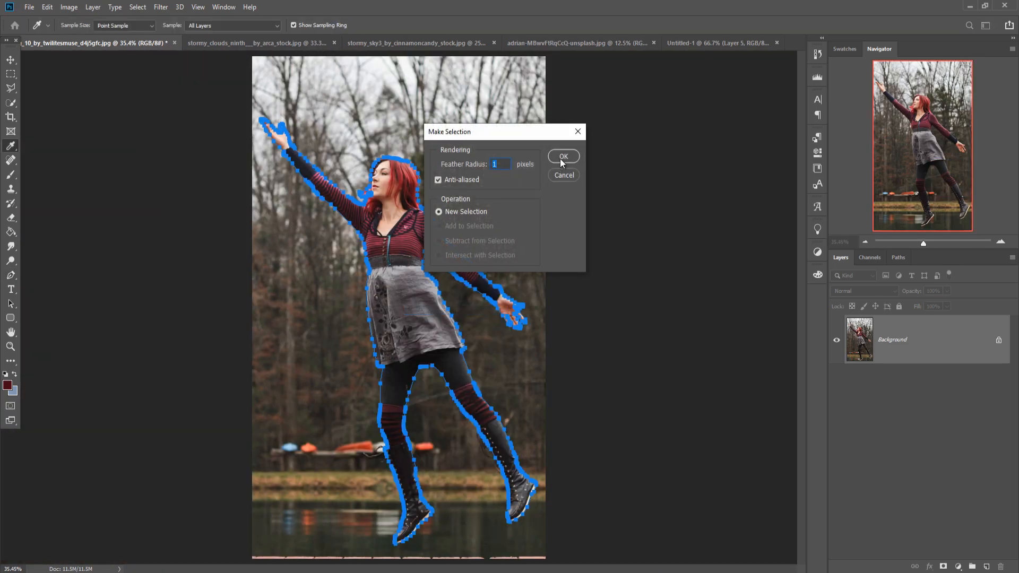
click(563, 156)
- Copy the selected woman into the Untitled-1 airship composite and minimize her source photo
click(11, 60)
drag(129, 43, 652, 120)
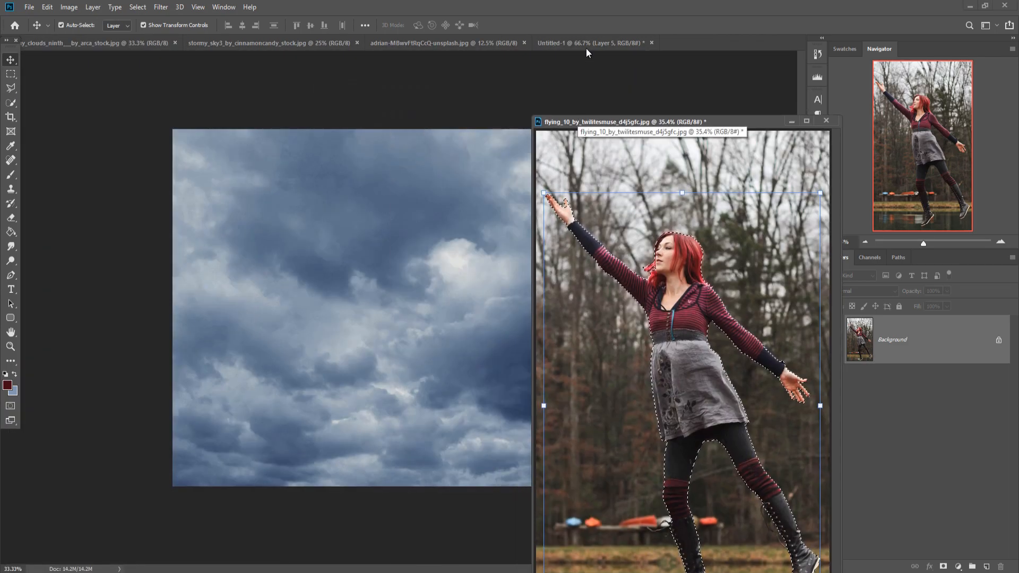
click(587, 47)
drag(694, 356, 397, 304)
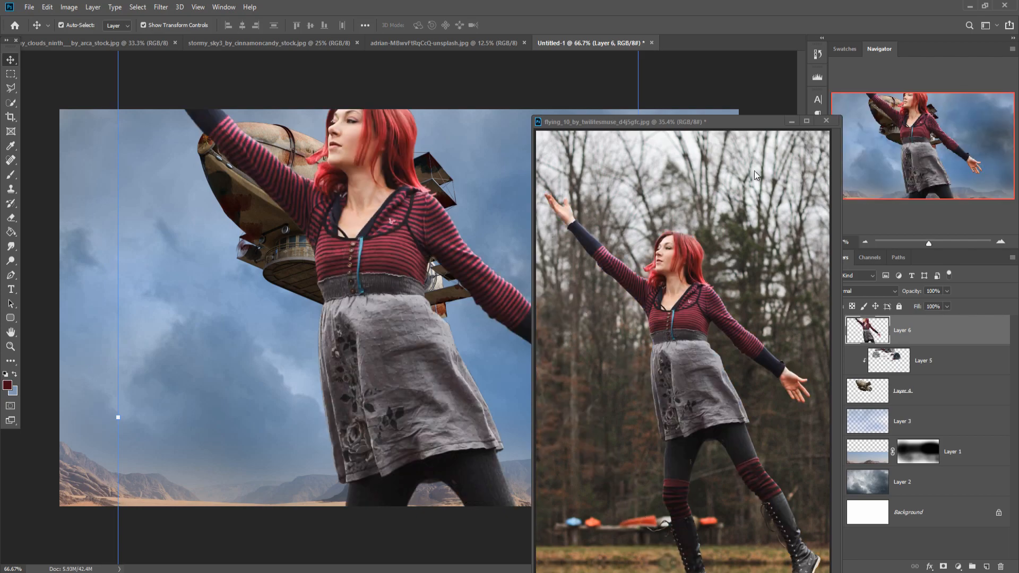
click(791, 121)
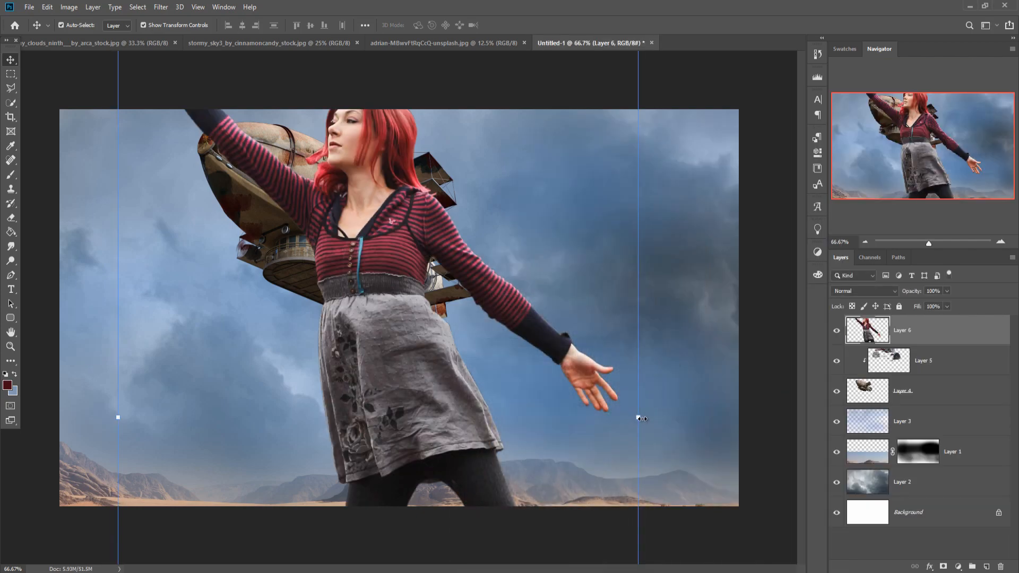
- Scale the woman to about 12.36%, rotate her about -23.33° and place her behind the airship's tail, reaching toward it
drag(639, 419, 193, 493)
drag(151, 425, 550, 319)
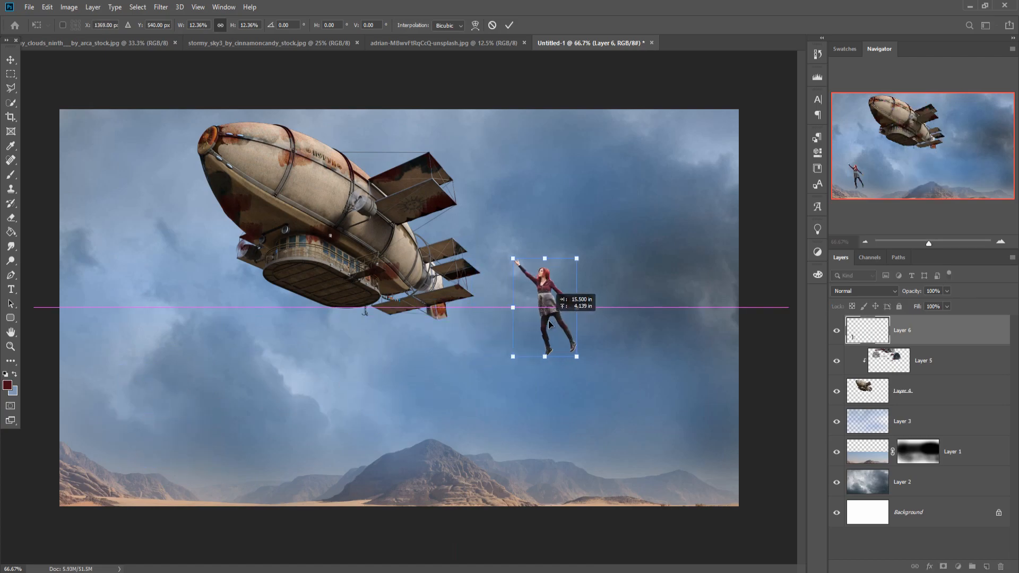
drag(601, 238, 569, 222)
drag(559, 336, 568, 343)
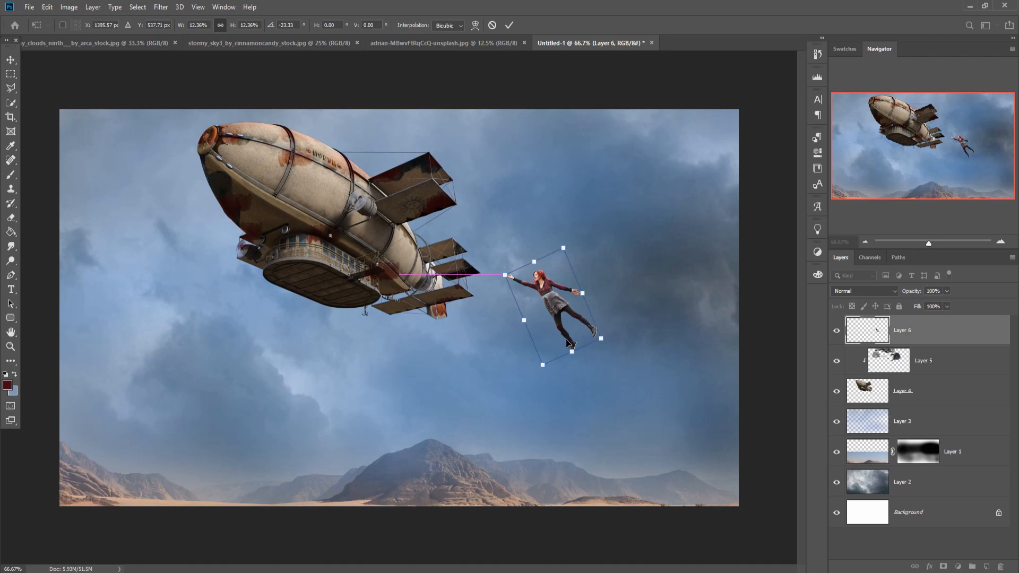
click(509, 25)
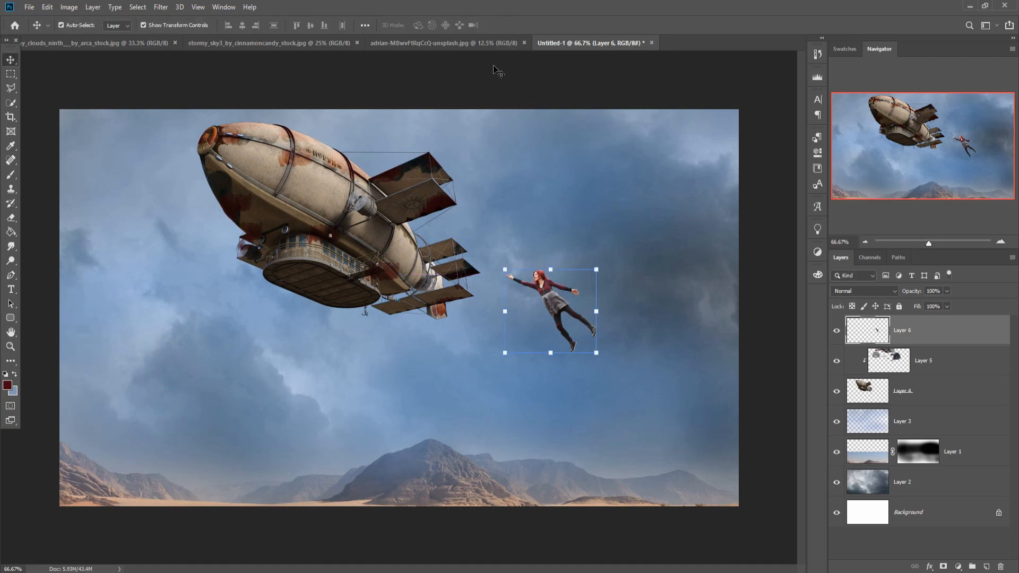
click(438, 43)
click(289, 43)
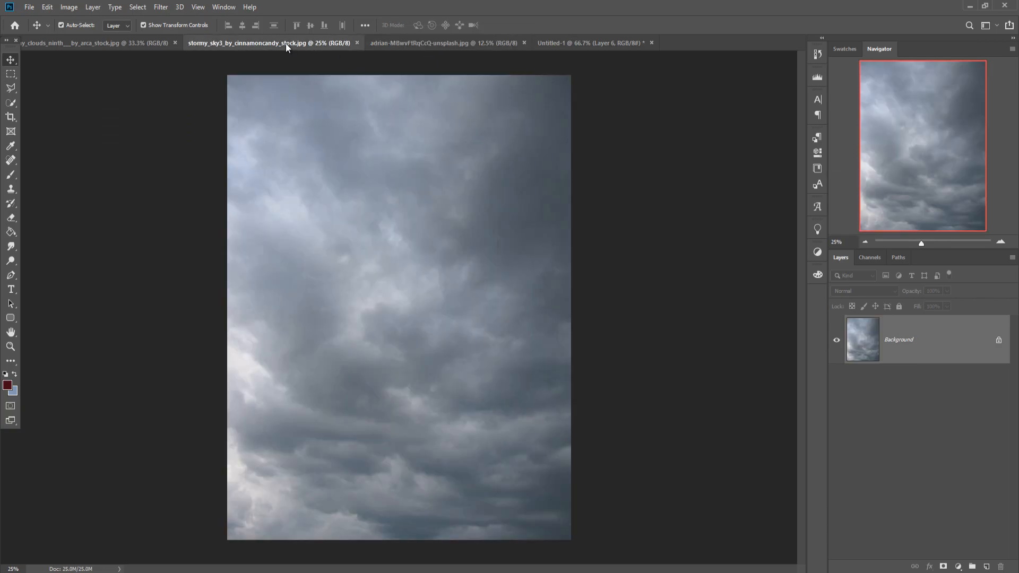
click(572, 46)
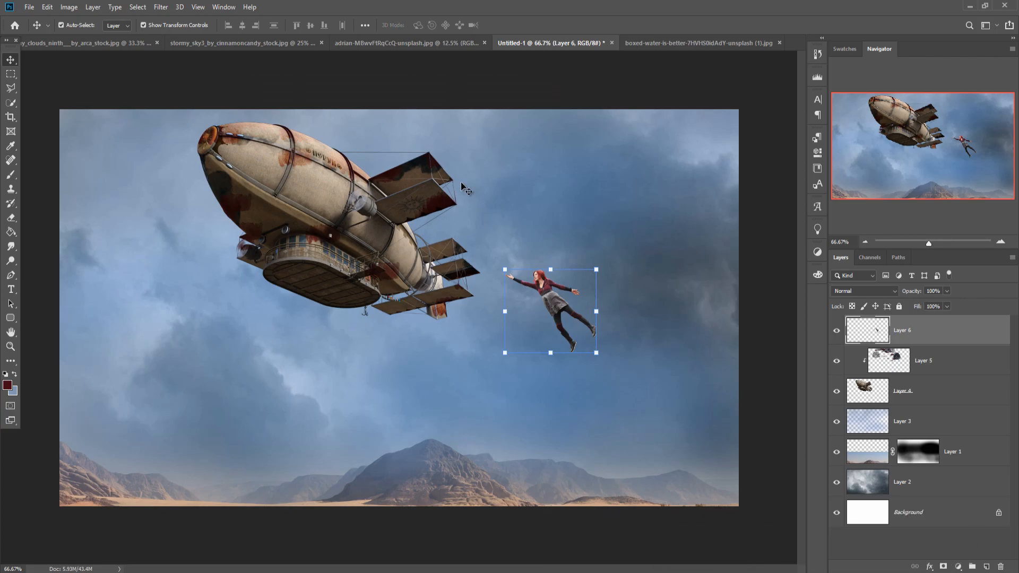
- In the boxed-water photo, select the cliff, the trees in front of it and the shoreline with the Quick Selection tool
click(655, 43)
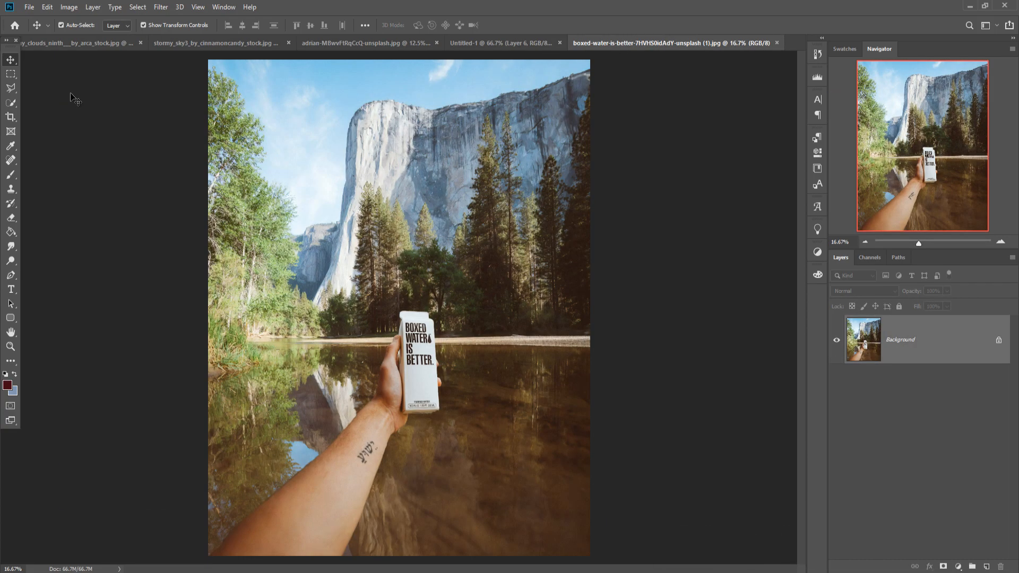
click(9, 103)
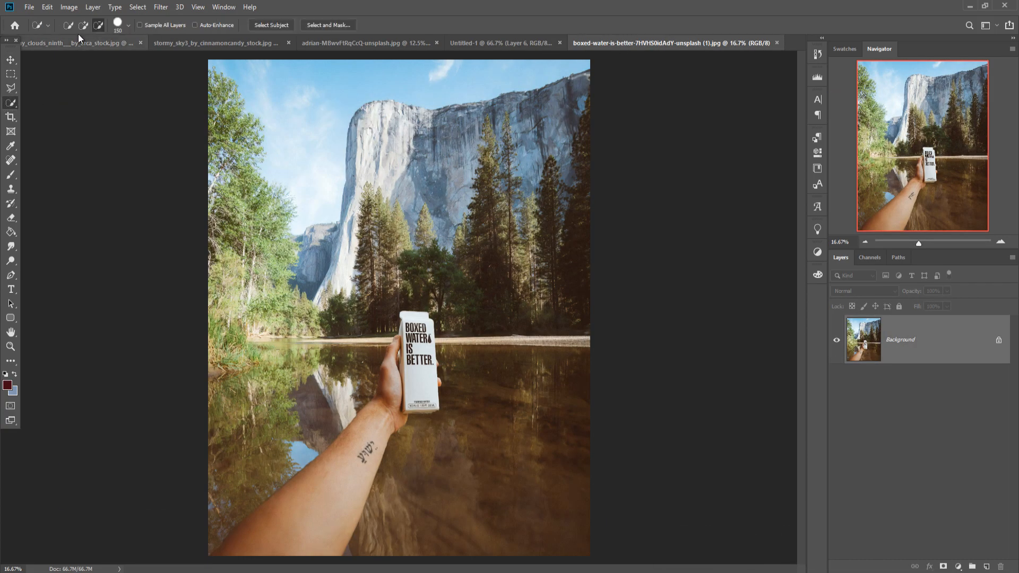
click(67, 24)
mouse_move(380, 112)
mouse_down()
mouse_move(472, 113)
mouse_move(517, 139)
mouse_move(387, 142)
mouse_move(341, 275)
mouse_move(342, 266)
mouse_up()
mouse_move(326, 316)
mouse_down()
mouse_move(353, 333)
mouse_move(419, 310)
mouse_move(470, 312)
mouse_up()
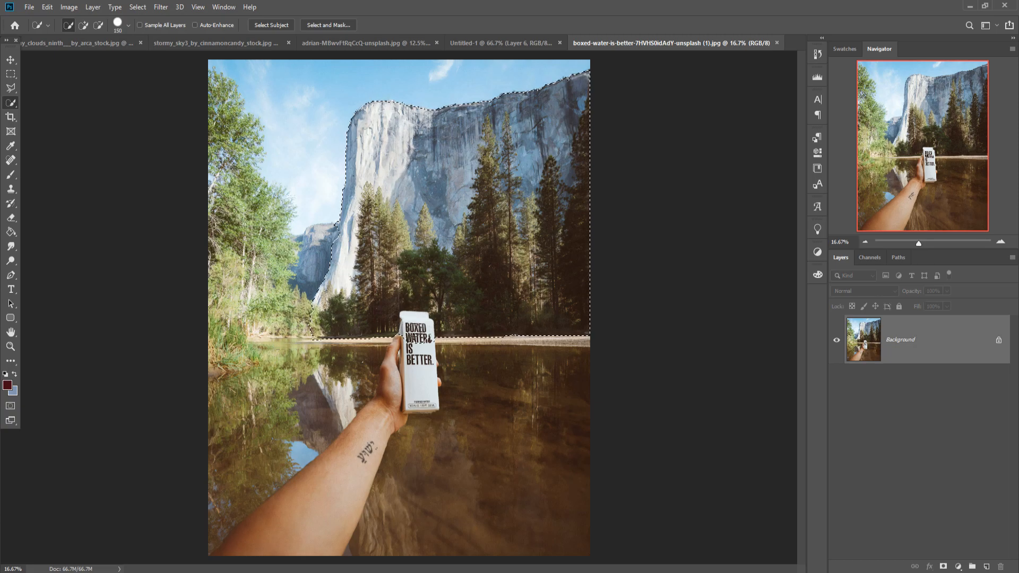
drag(355, 334, 520, 336)
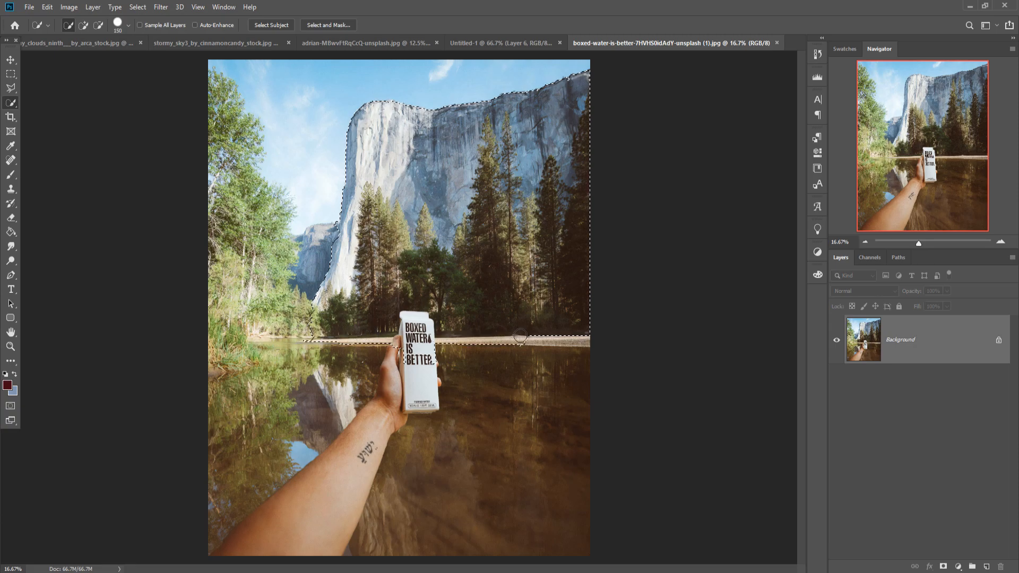
- Copy the selected cliff into the Untitled-1 composite and minimize its source photo
key(v)
key(ctrl+j)
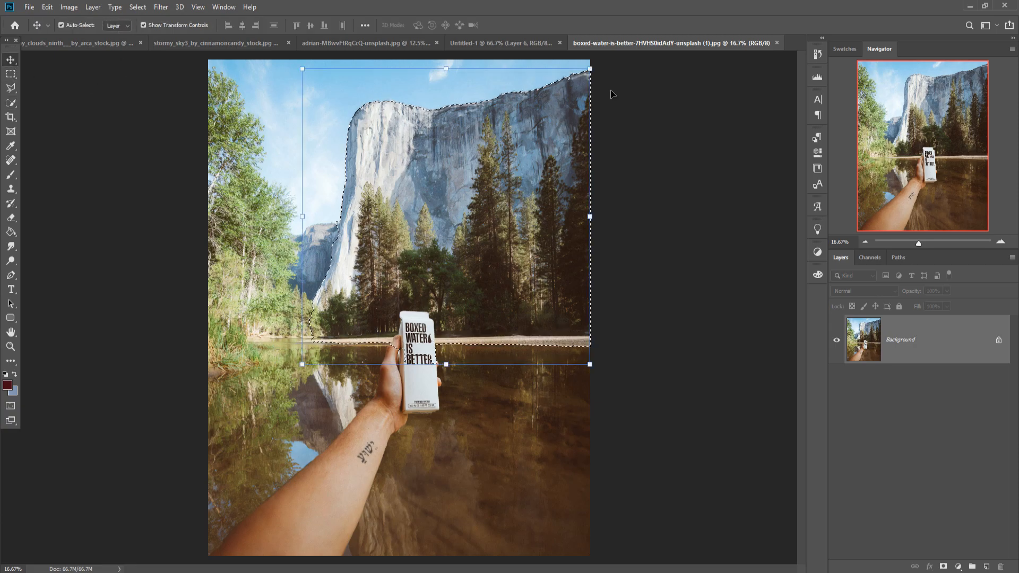
drag(623, 42, 628, 60)
drag(829, 212, 537, 384)
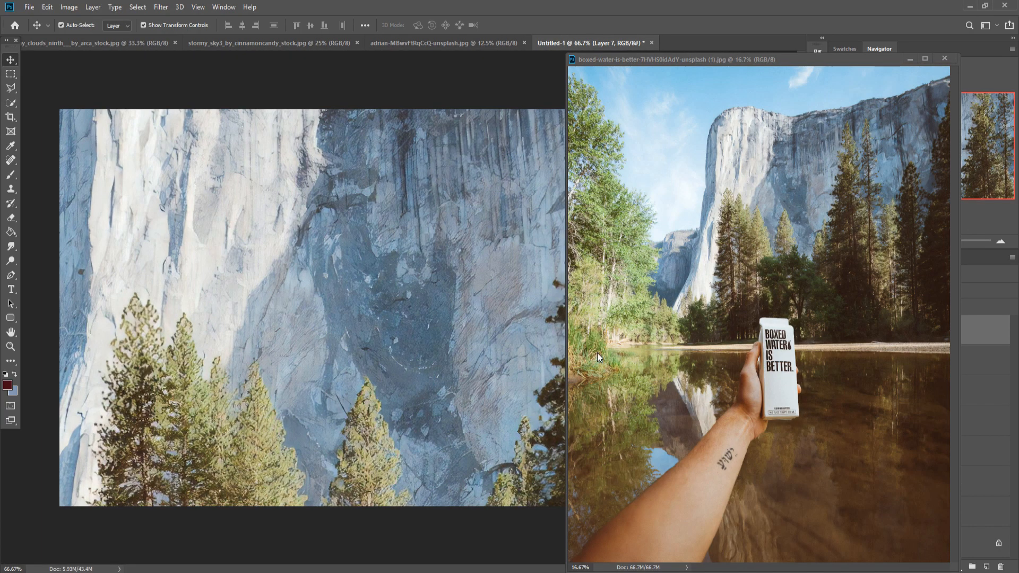
click(909, 60)
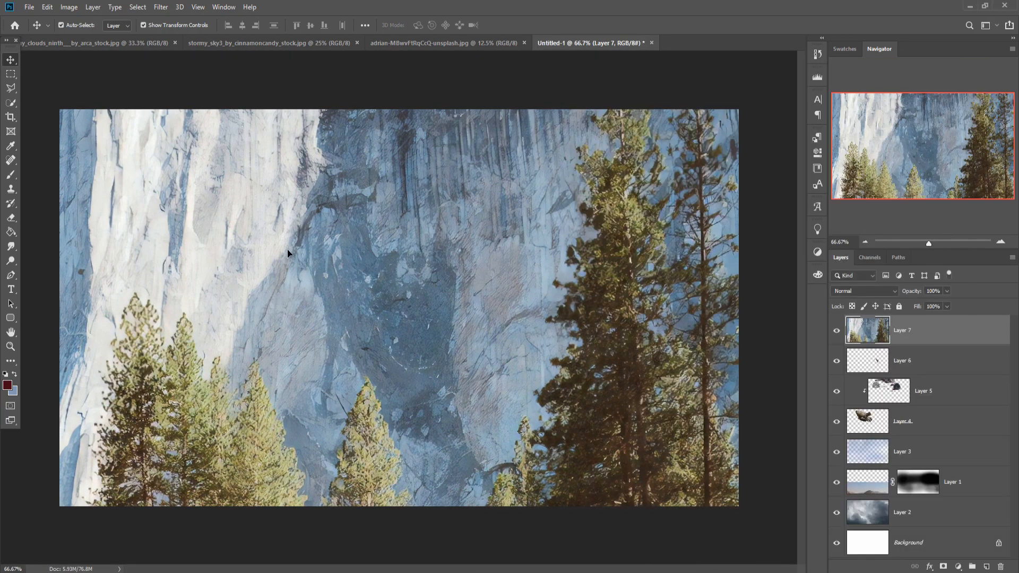
- Scale the cliff to about 42.29% and place it in the composite's lower-right corner with its edge just below the woman's feet
drag(288, 254, 521, 263)
drag(111, 450, 627, 450)
drag(750, 361, 462, 398)
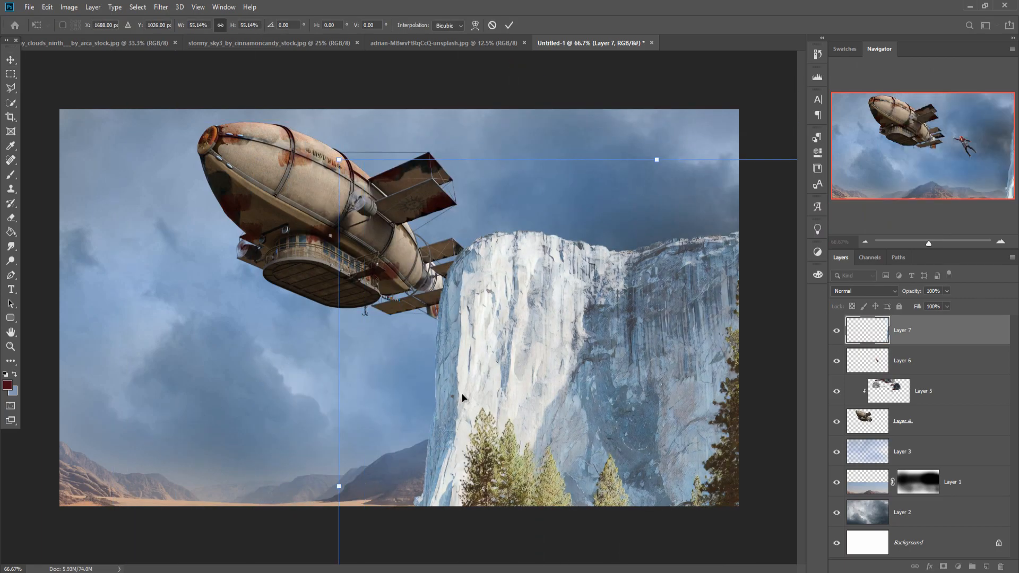
drag(657, 174, 652, 464)
drag(639, 509, 675, 378)
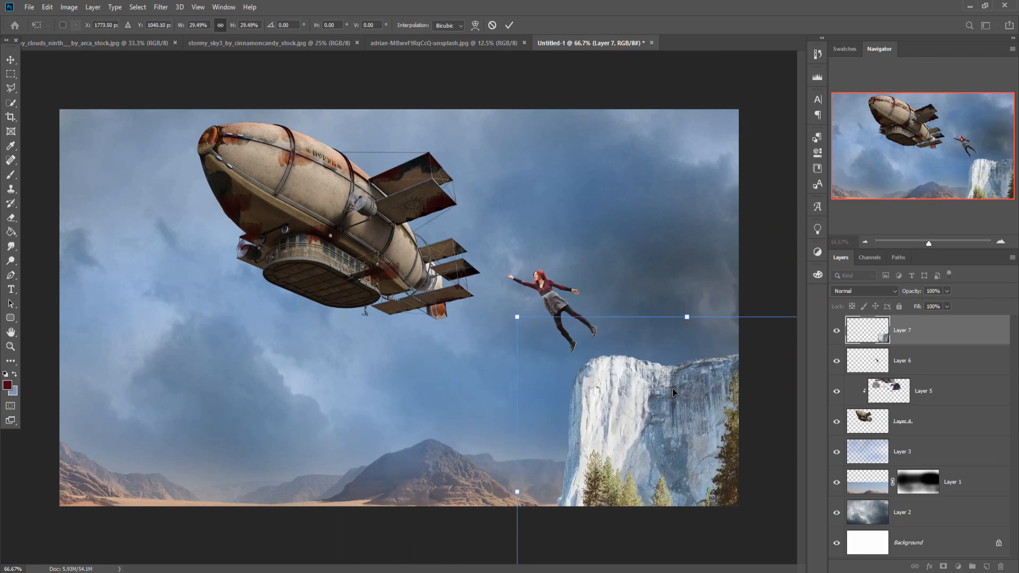
drag(689, 317, 700, 253)
drag(682, 364, 683, 434)
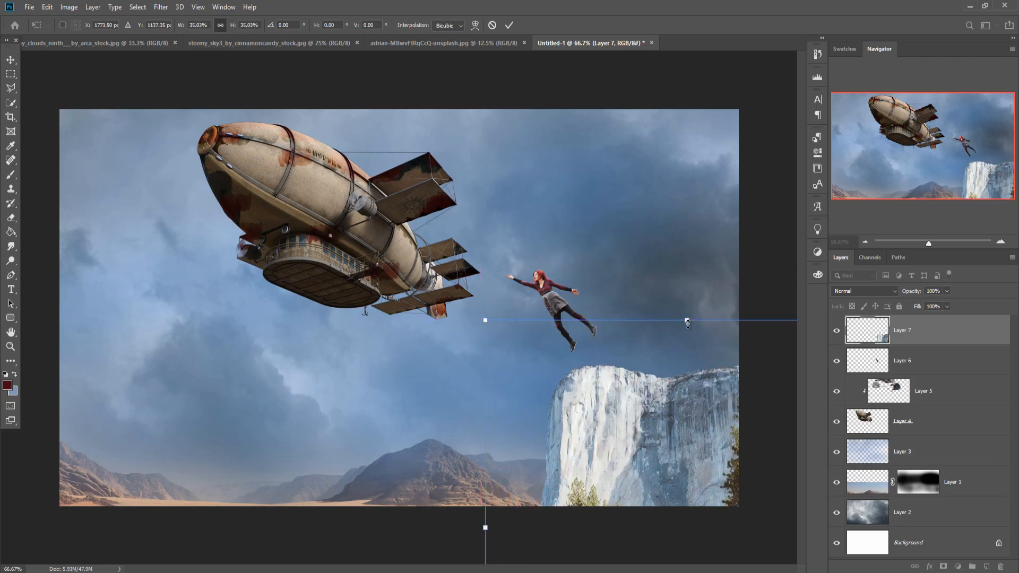
drag(687, 324, 688, 298)
drag(690, 372, 652, 404)
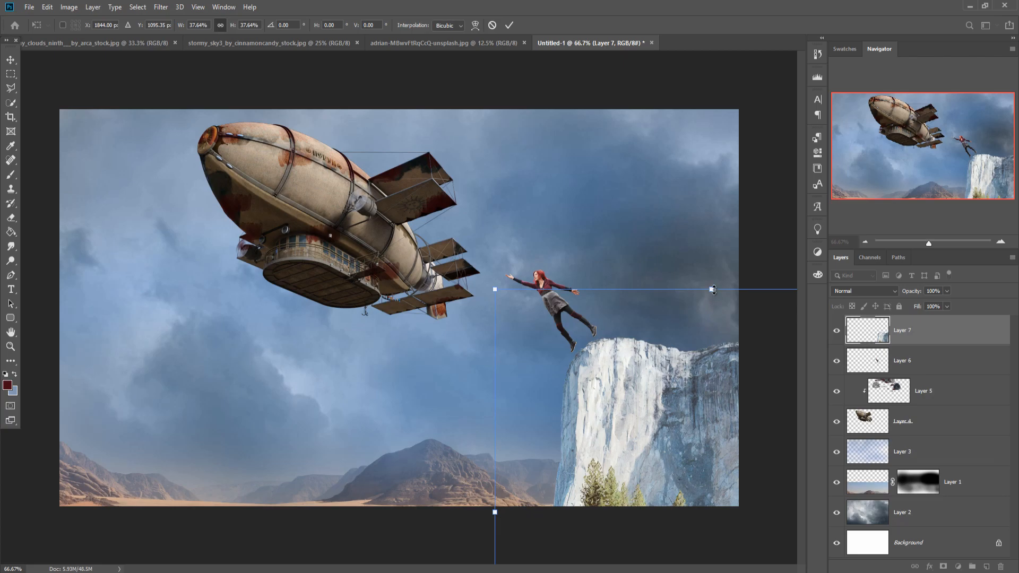
drag(713, 290, 690, 384)
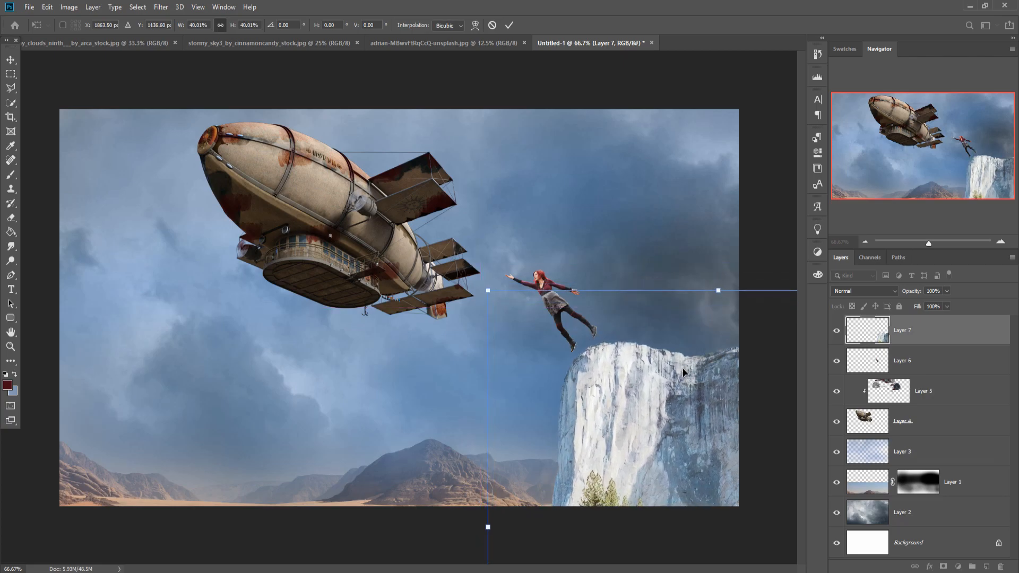
drag(719, 286, 694, 411)
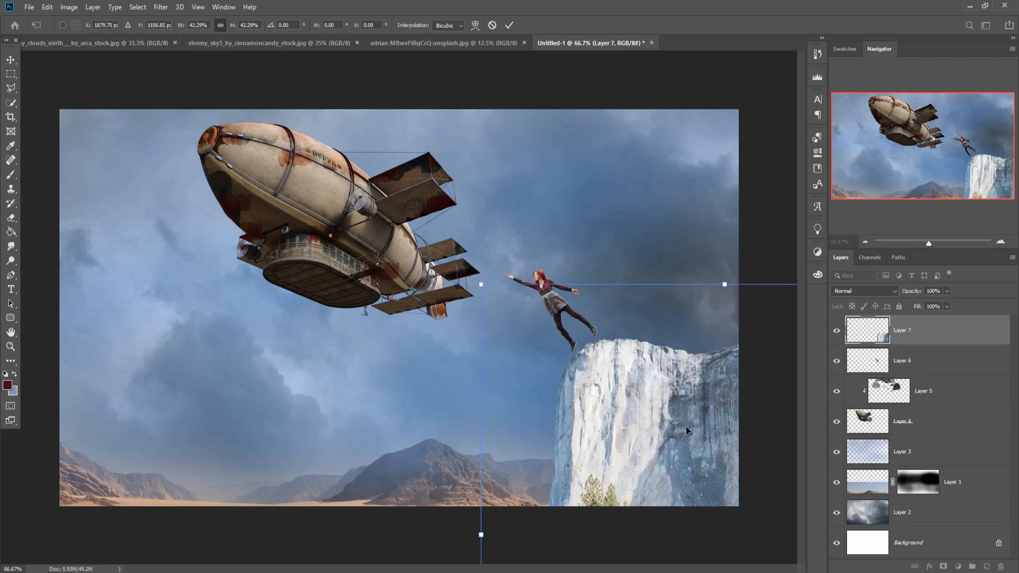
click(508, 26)
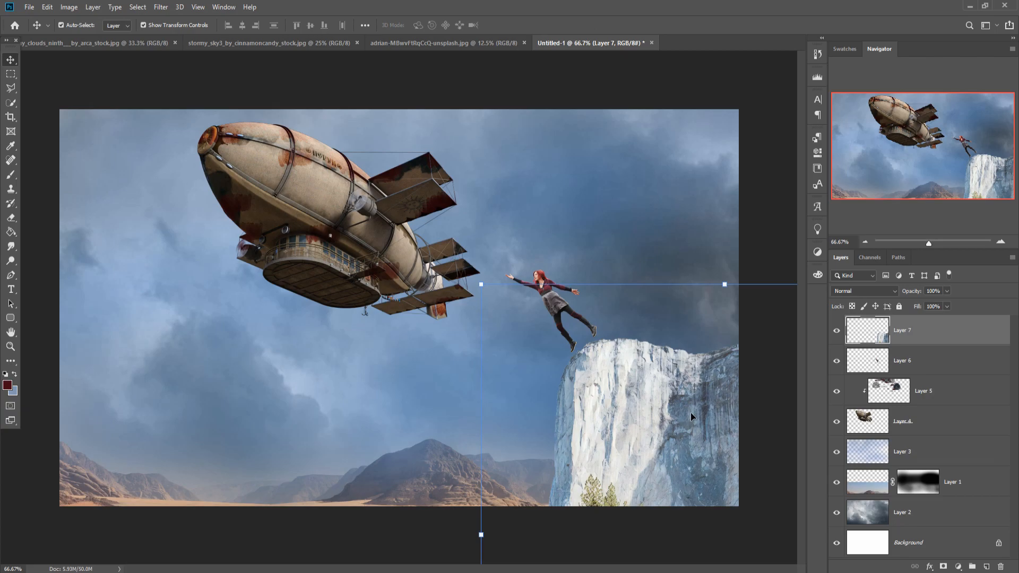
- Select the airship layer together with its clipped Layer 5 and move both to the left, farther from the woman
click(377, 208)
drag(351, 220, 320, 217)
key(ctrl+z)
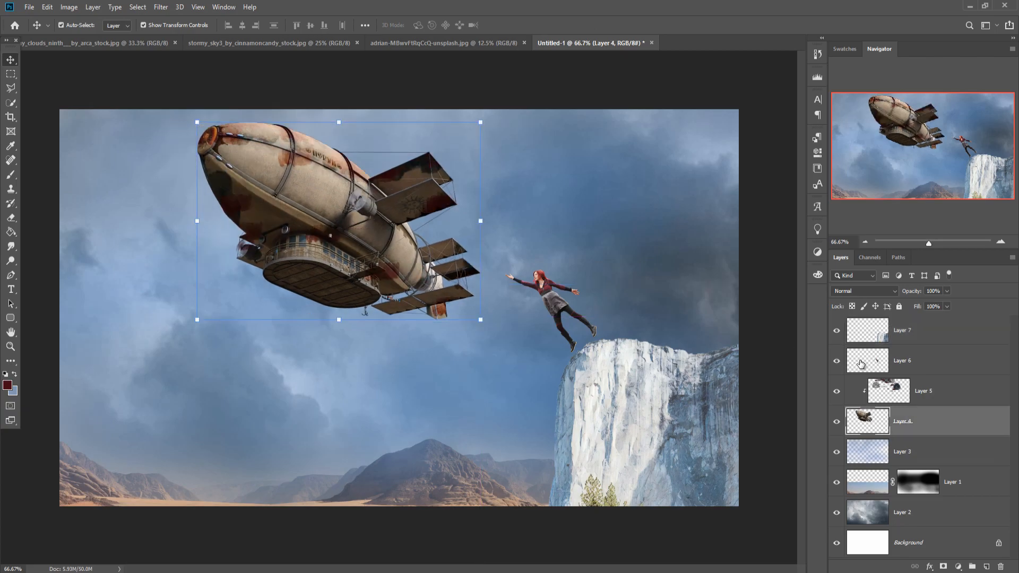
click(937, 393)
drag(417, 227, 370, 225)
key(ctrl+t)
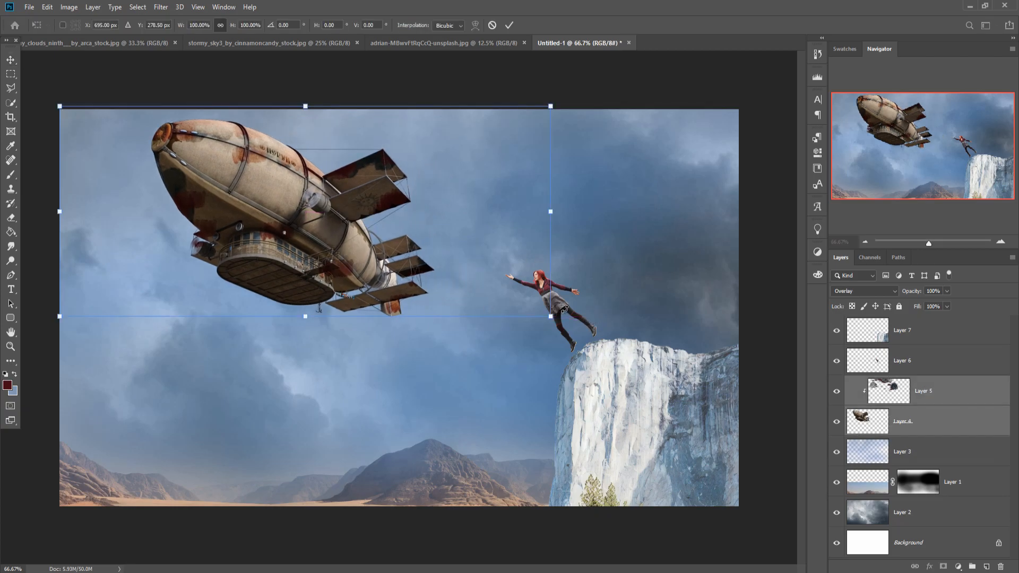
click(509, 26)
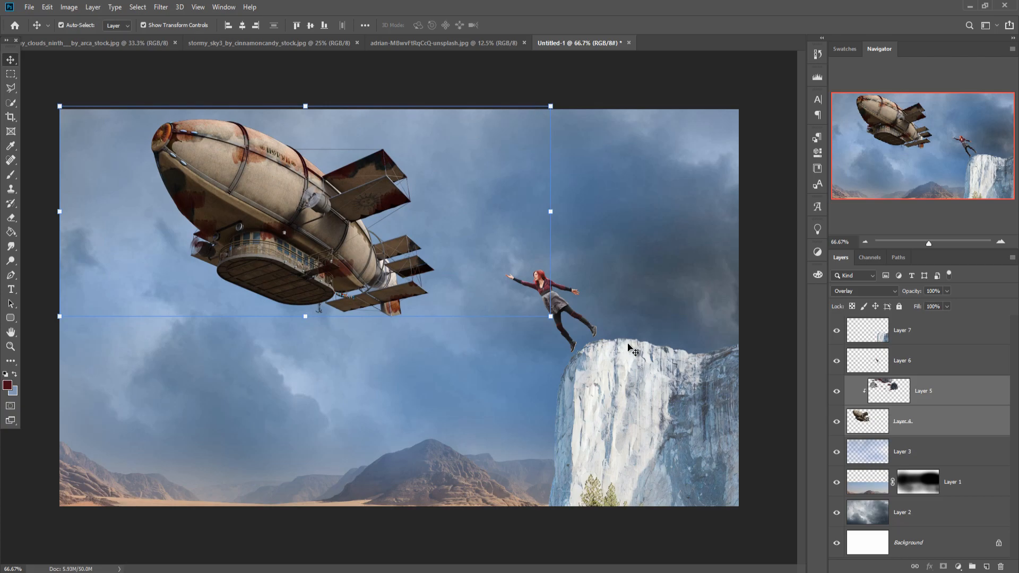
- Add a Levels adjustment clipped to the cliff's Layer 7, with black input 55 and midtones 1.00, and reselect the cliff layer
click(583, 322)
click(869, 339)
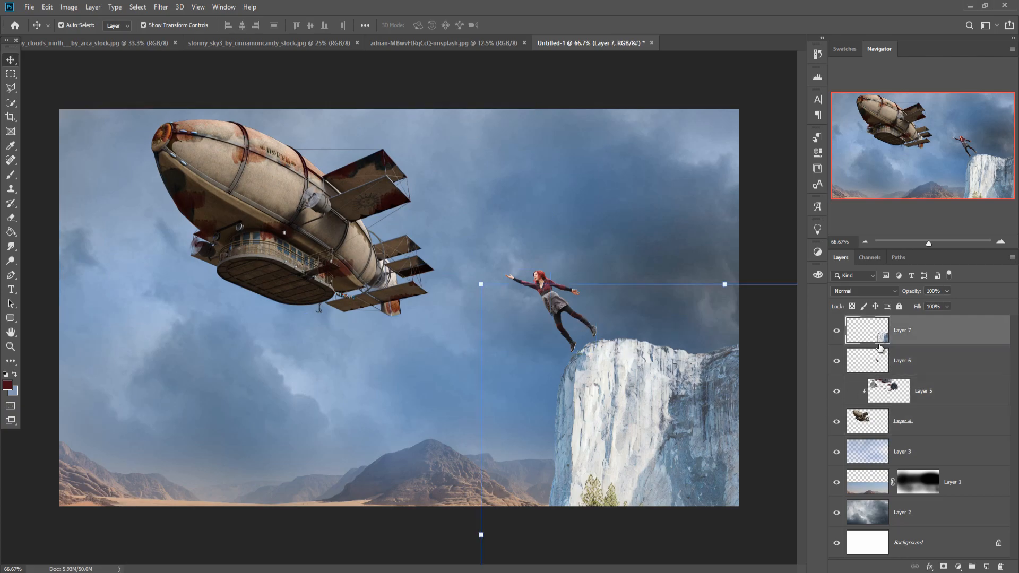
click(958, 566)
click(962, 415)
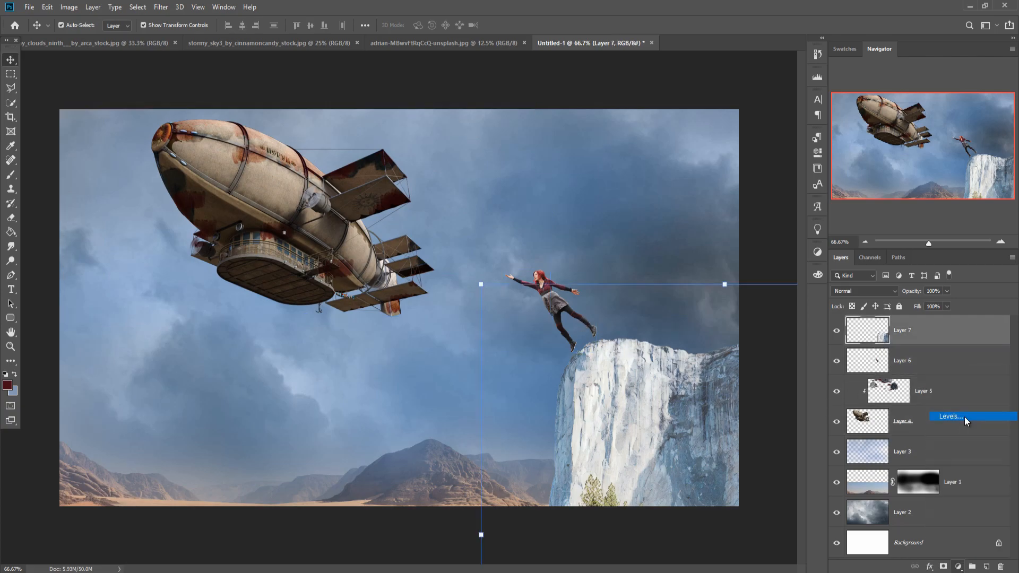
drag(727, 247, 719, 247)
click(726, 378)
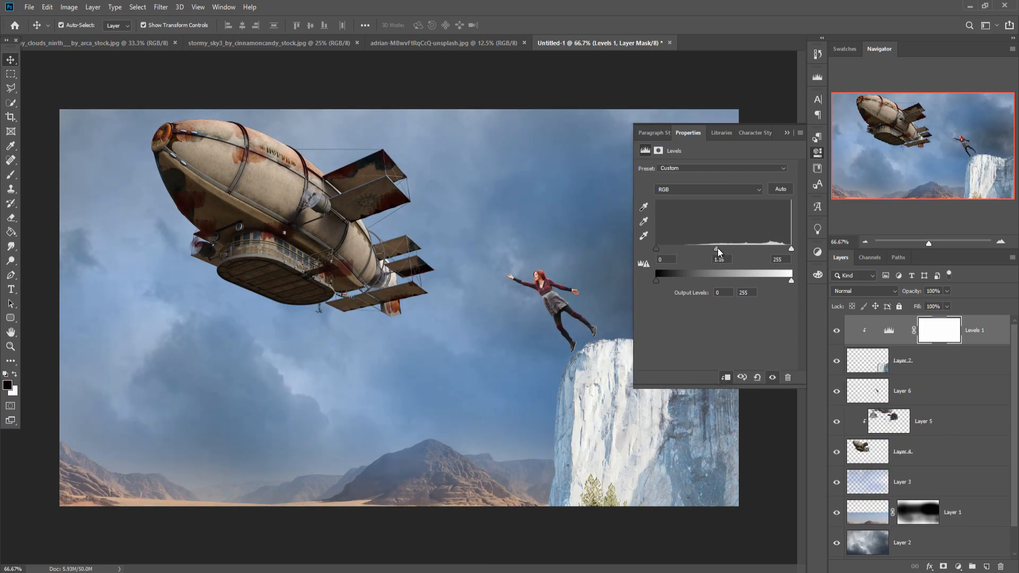
drag(718, 247, 722, 247)
drag(660, 247, 686, 253)
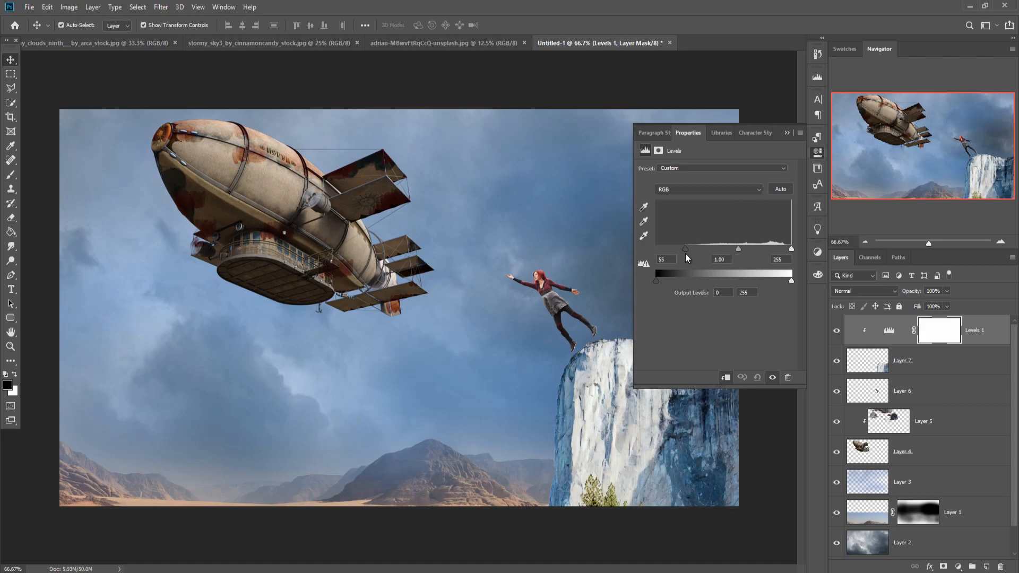
click(787, 133)
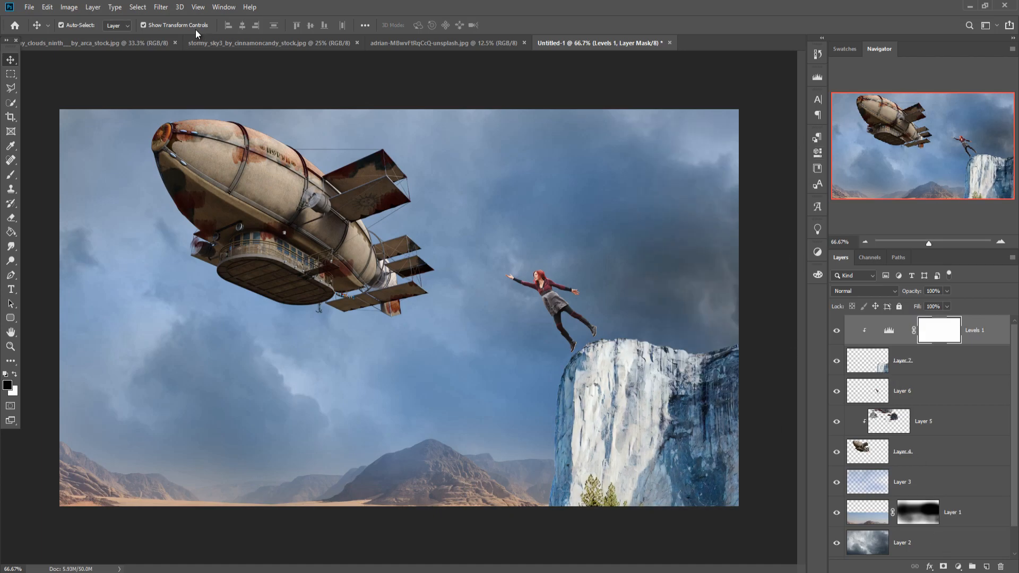
click(889, 373)
click(158, 8)
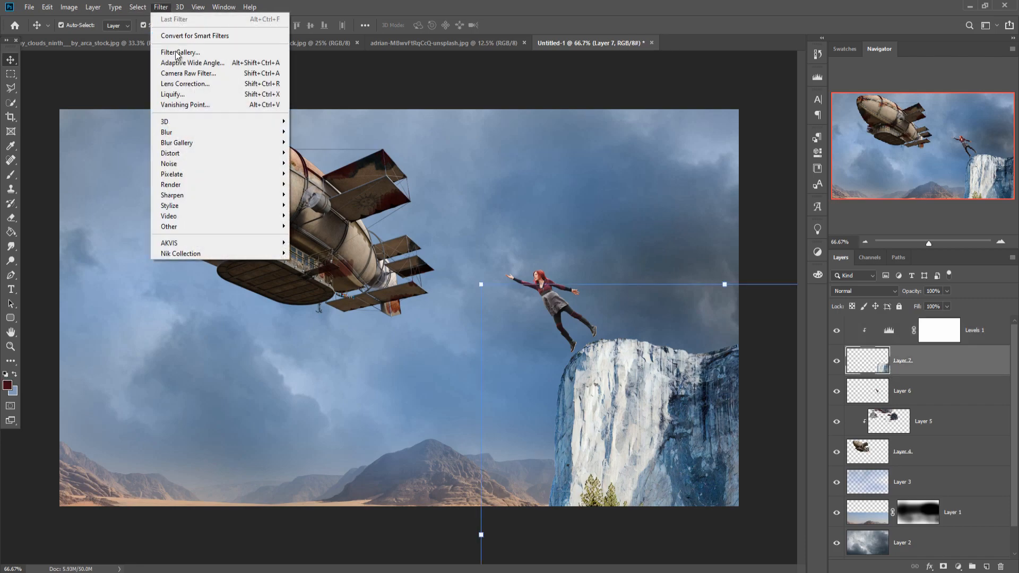
click(176, 83)
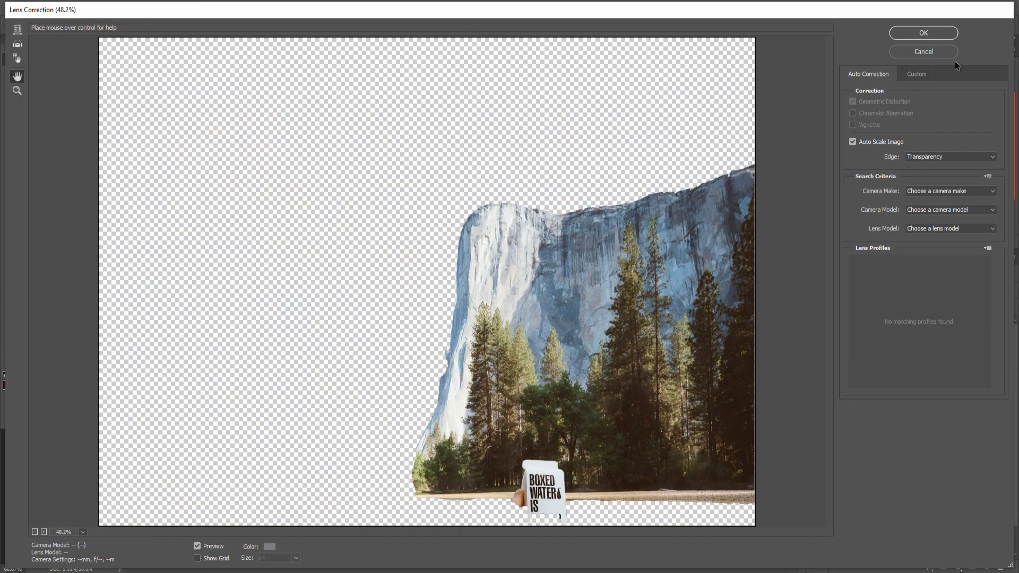
click(931, 53)
- Darken the cliff on Layer 7 with the Camera Raw filter and remove its clipped Levels 1 adjustment
click(161, 7)
click(180, 74)
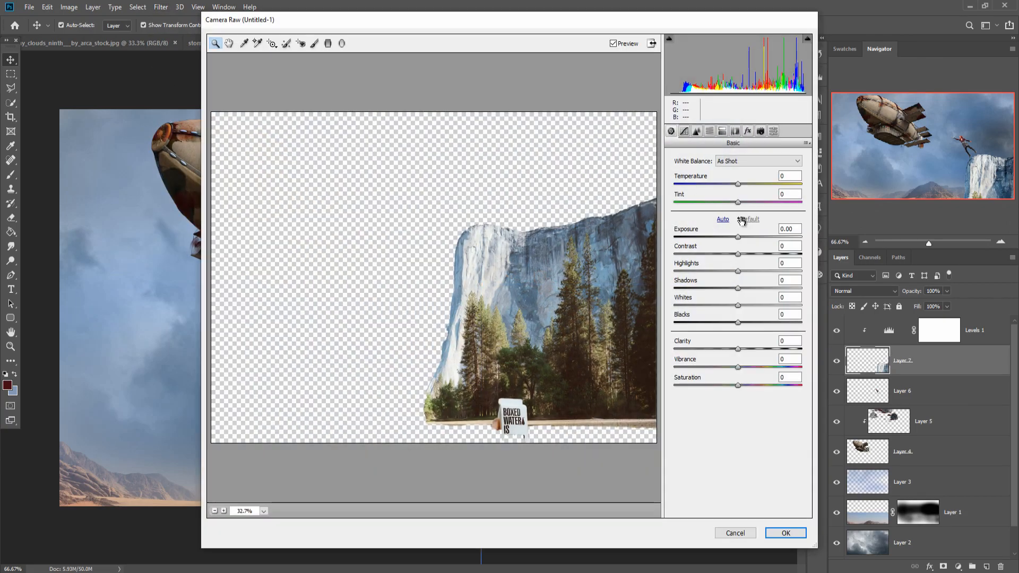
drag(740, 241, 697, 317)
click(777, 537)
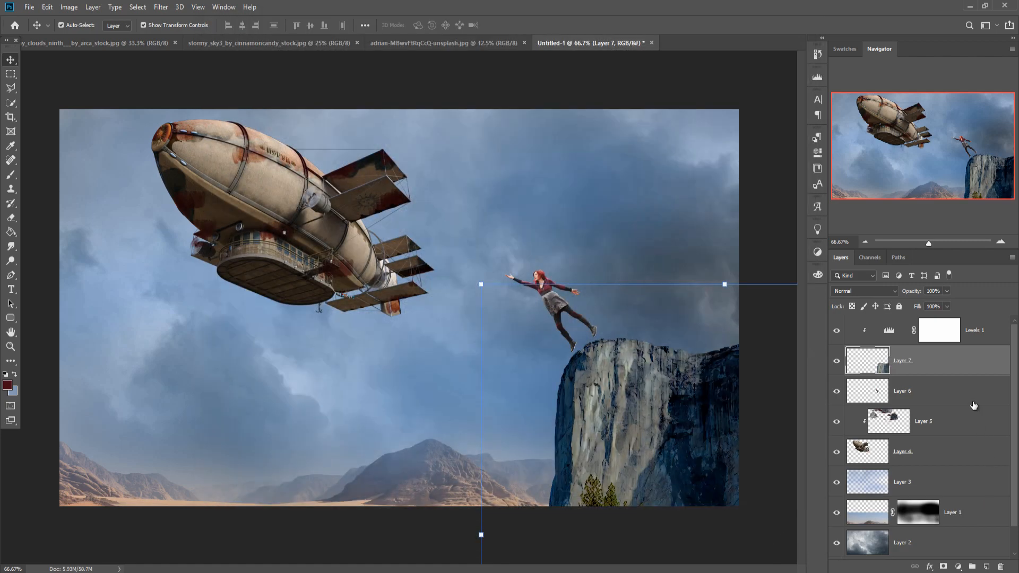
key(ctrl+z)
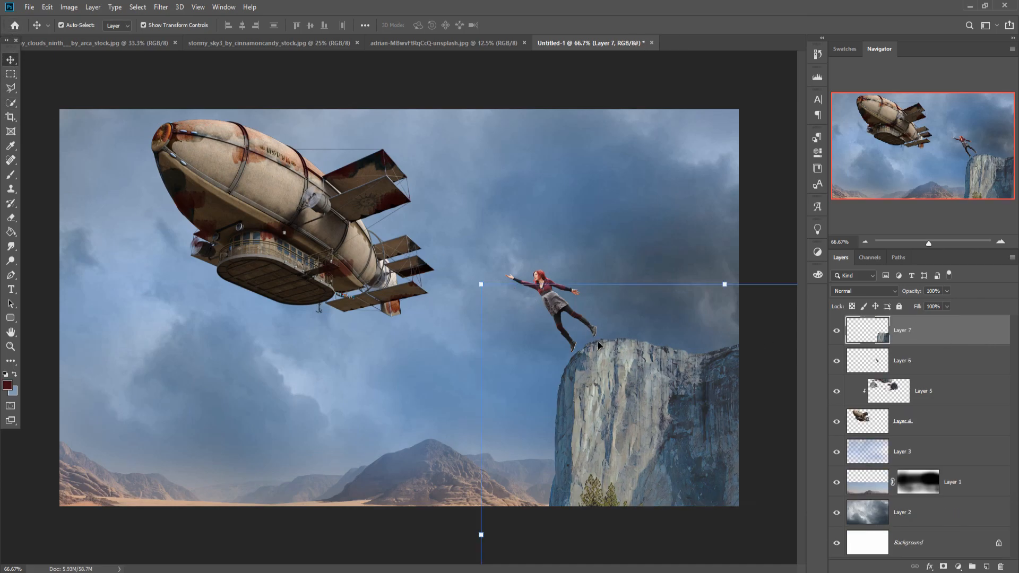
- Add a Curves adjustment clipped to the cliff's Layer 7, with its black point at input 19 and output 0
click(958, 567)
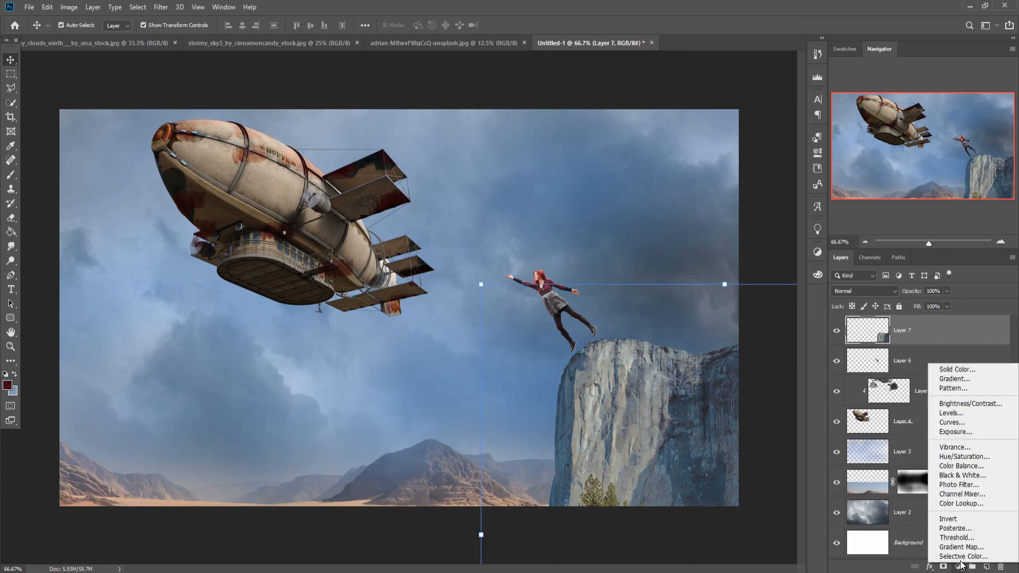
click(967, 422)
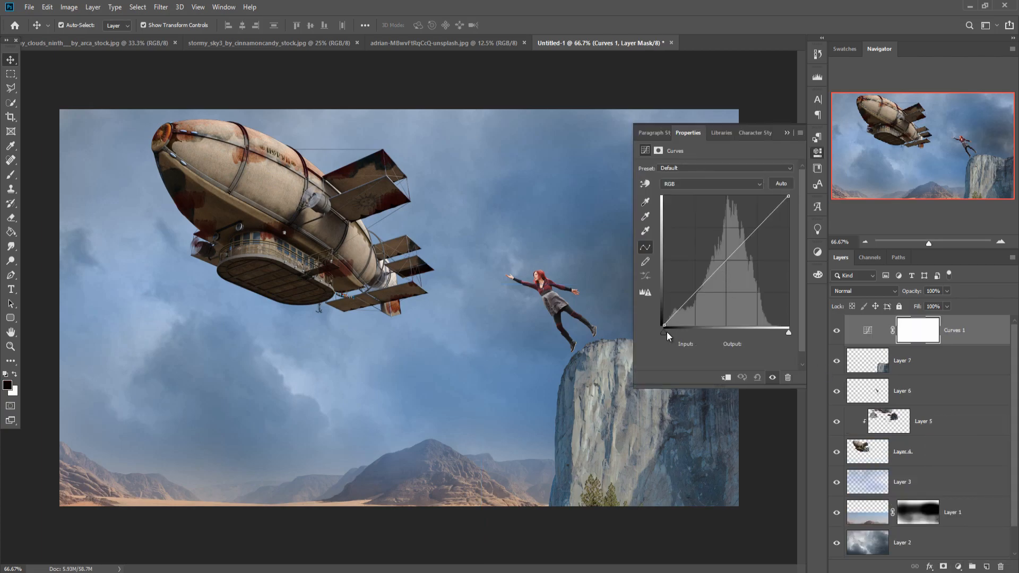
drag(664, 324, 668, 324)
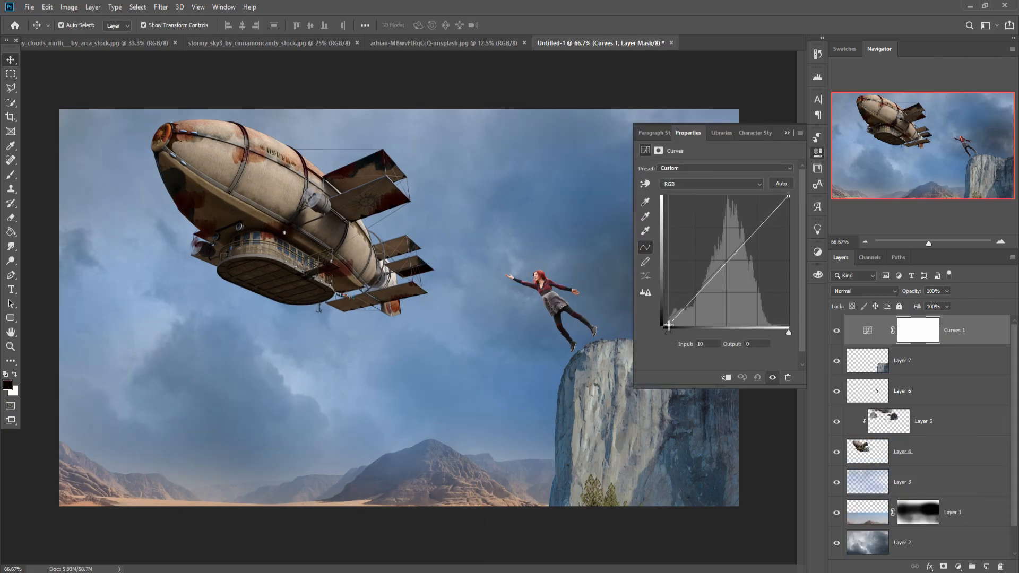
click(728, 376)
drag(669, 326, 672, 325)
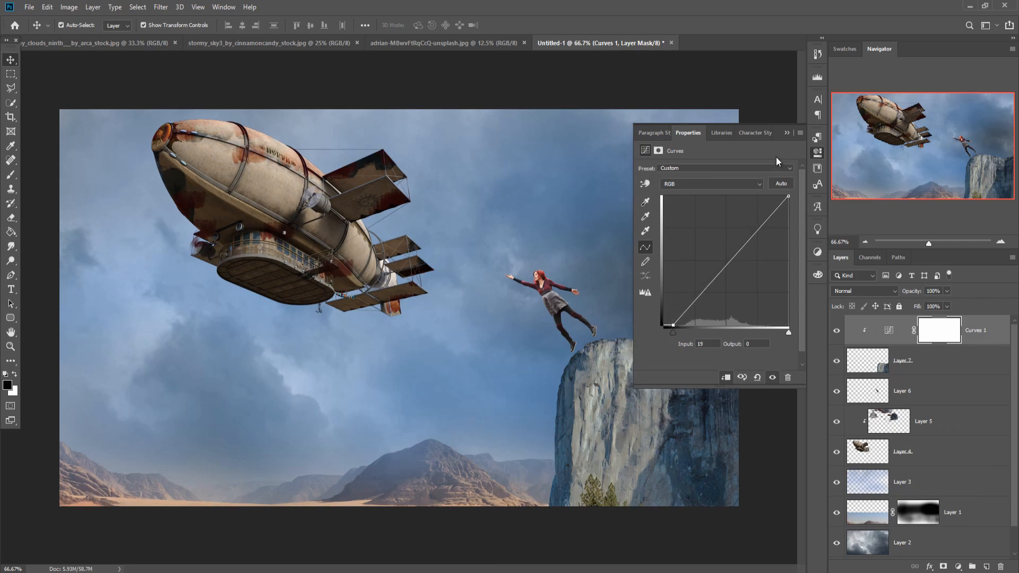
click(787, 133)
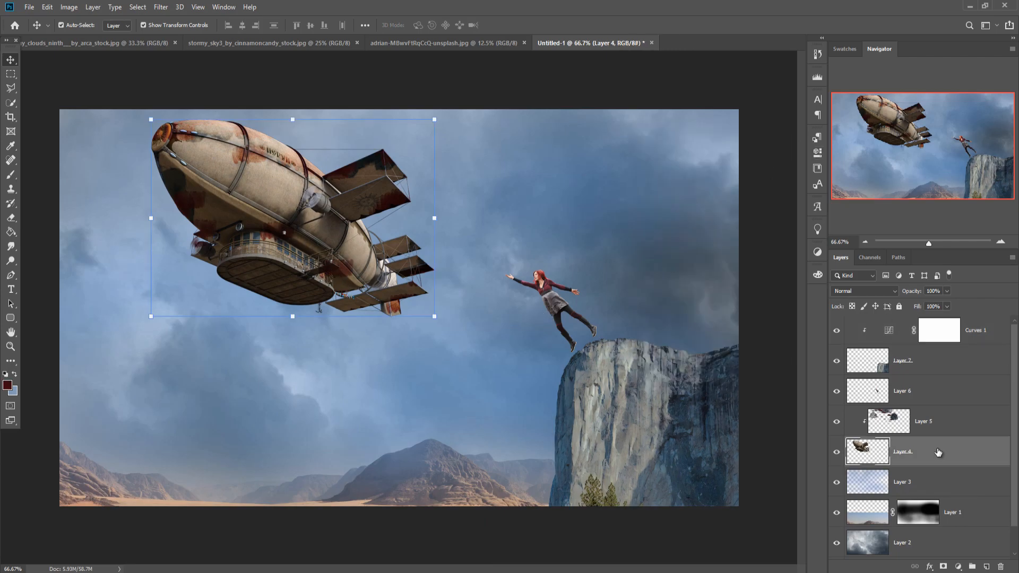
- Rotate the airship and its clipped Layer 5 together by -5.66° and move them slightly up and to the left
shift+click(943, 429)
drag(555, 96, 549, 67)
drag(417, 234, 412, 215)
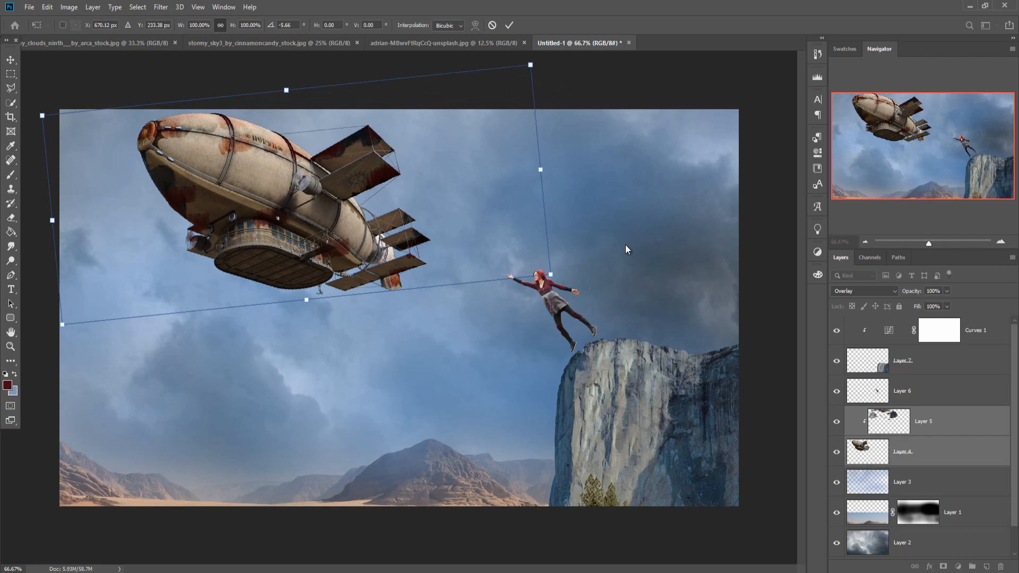
click(510, 27)
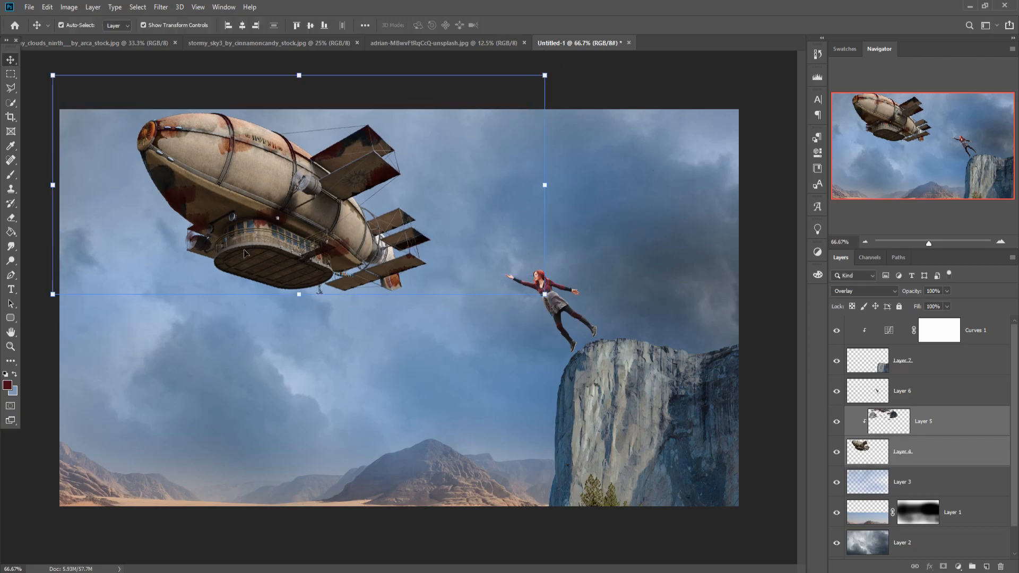
- Choose the Rope brush from the Rope preset group for painting
click(11, 175)
click(76, 27)
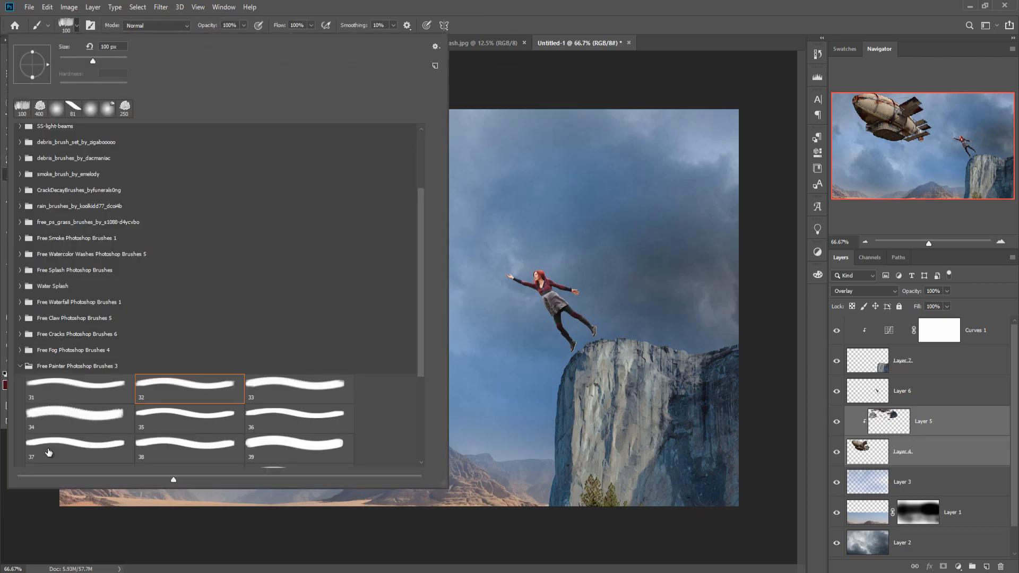
click(23, 366)
double_click(53, 450)
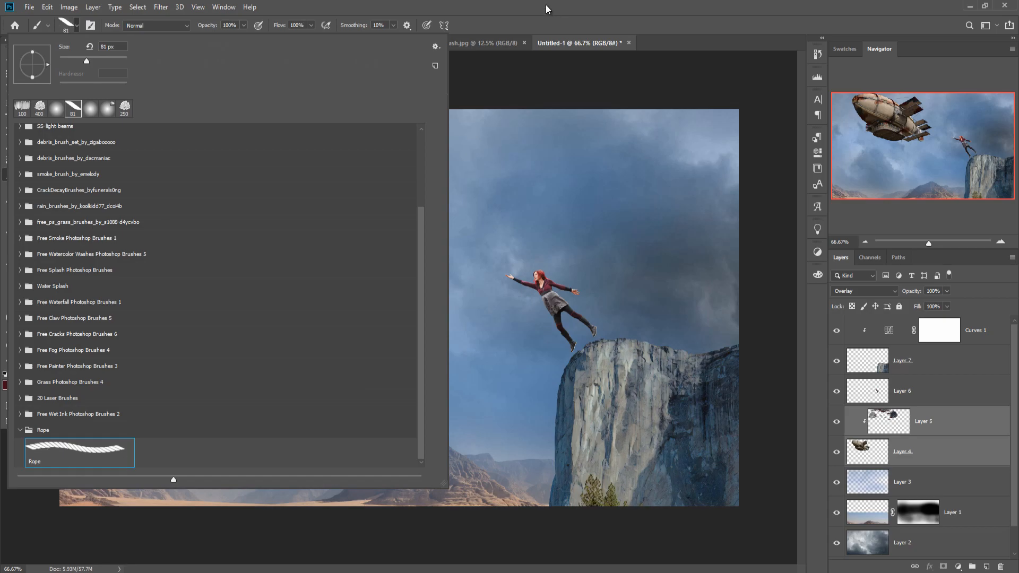
- Set the foreground colour to dark brown 302119 and return to the Brush tool
click(5, 391)
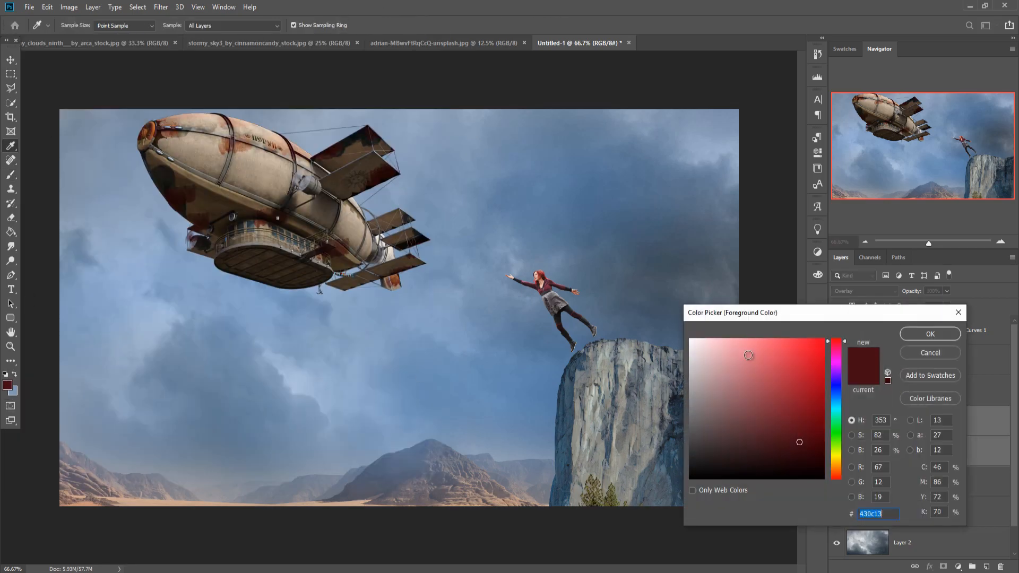
click(692, 477)
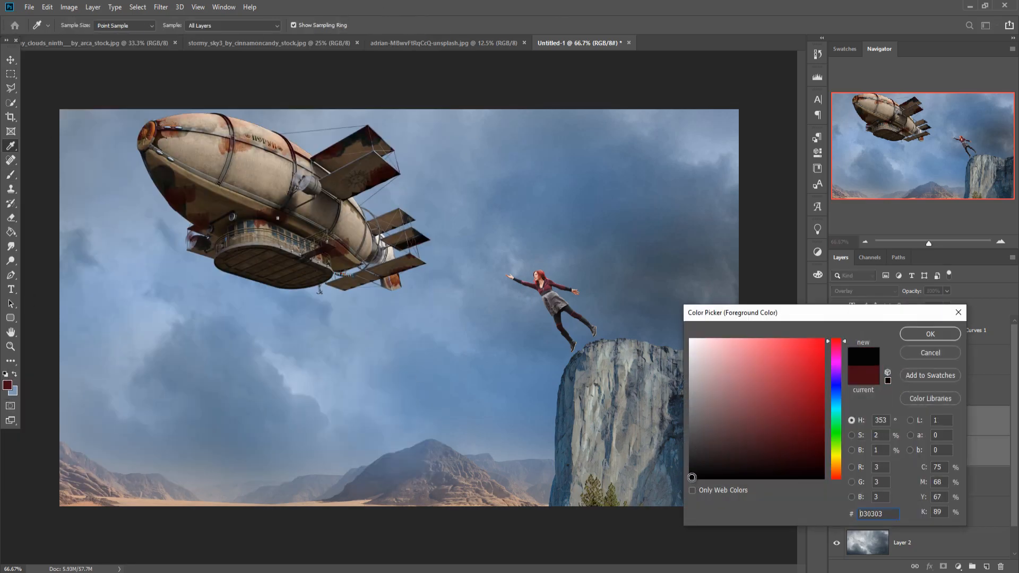
click(703, 439)
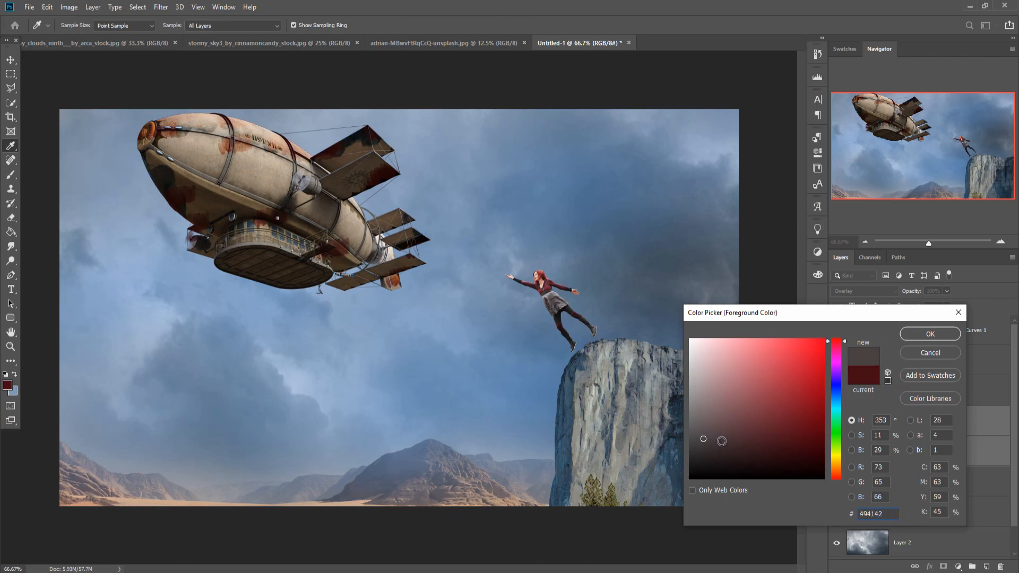
click(838, 474)
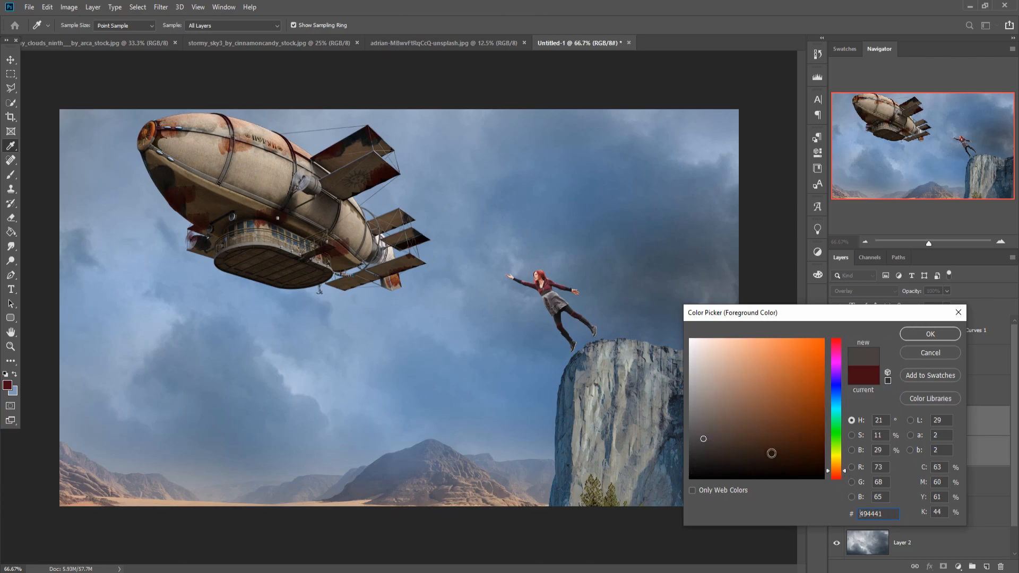
click(754, 452)
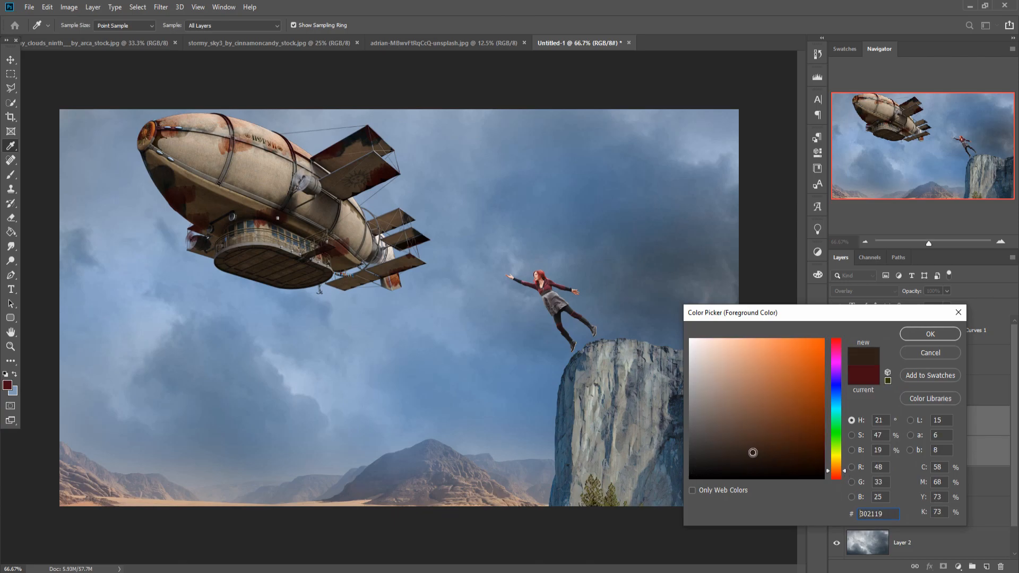
click(908, 337)
key(b)
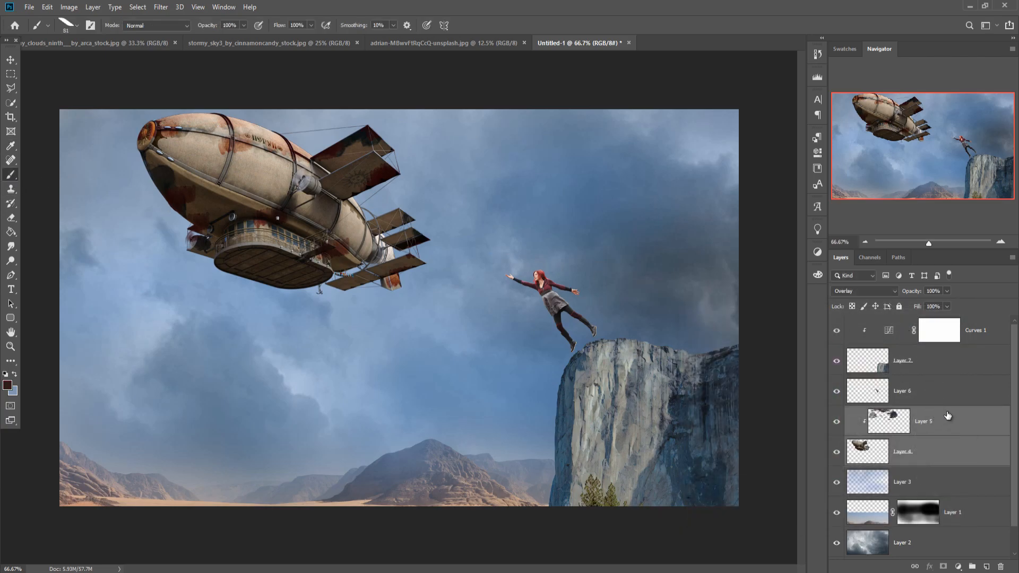
- On a new layer above Layer 6, paint a 15 px rope from the airship past the woman's hand and around her legs to above the cliff
click(987, 567)
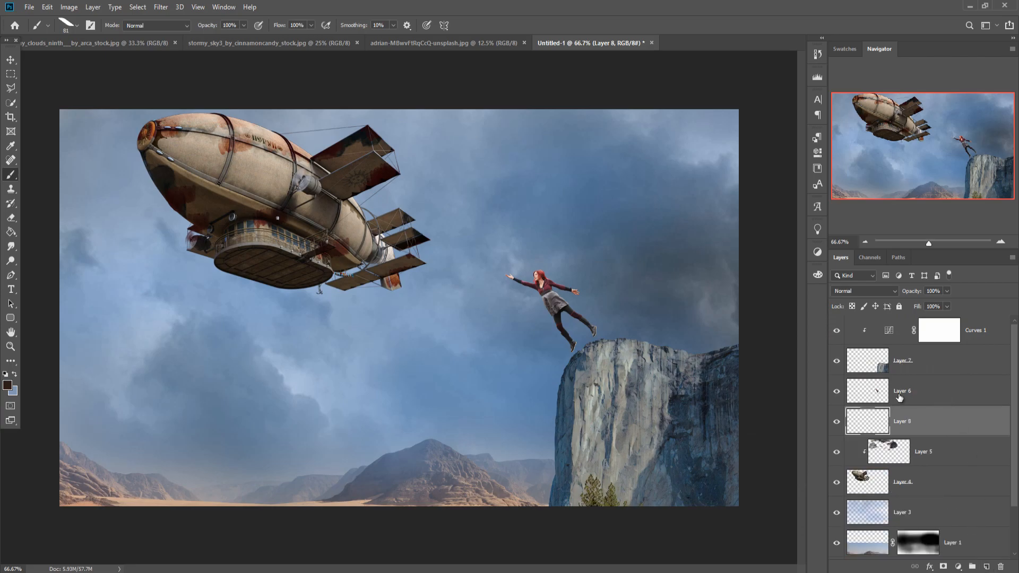
drag(930, 423, 932, 382)
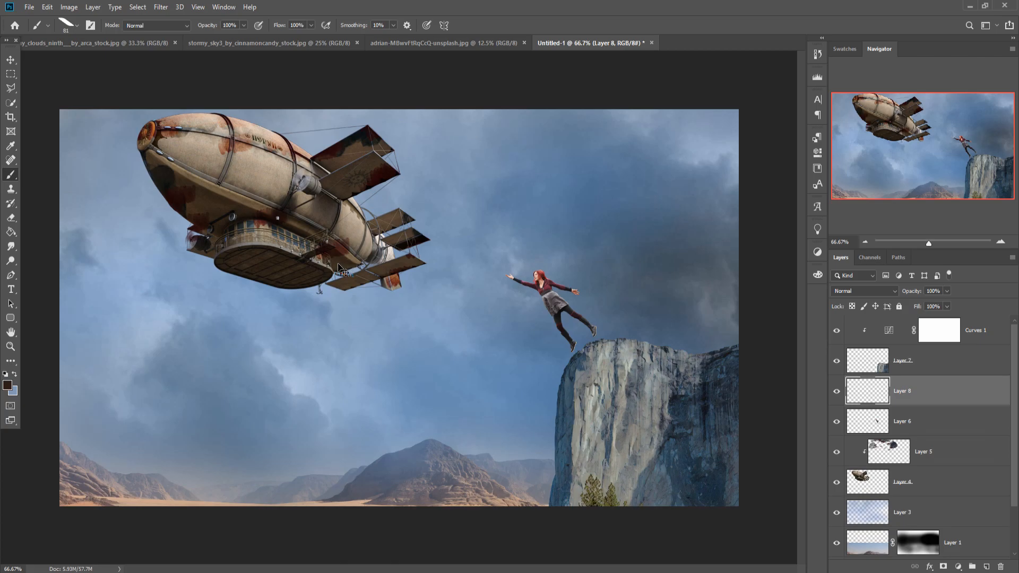
key(ctrl+plus)
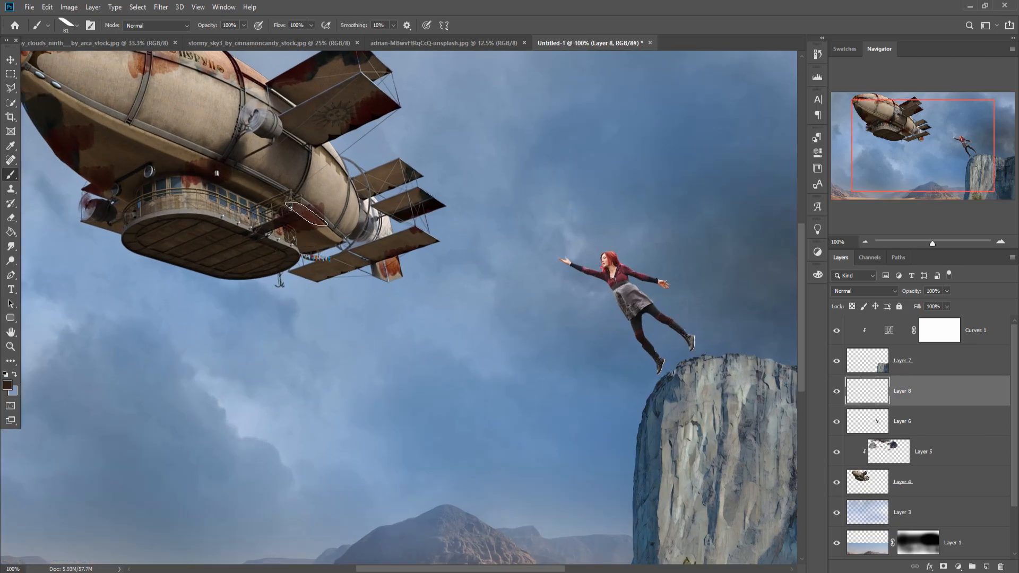
key(bracketleft)
key(bracketleft)
key(bracketleft)
key(bracketleft)
key(bracketleft)
key(bracketleft)
key(bracketleft)
key(bracketleft)
drag(317, 218, 366, 255)
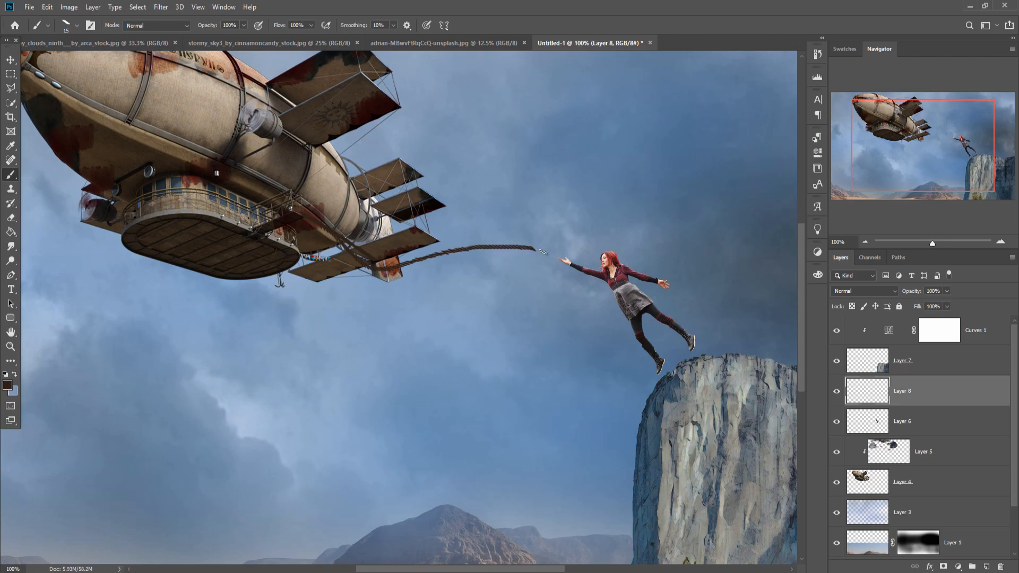
drag(575, 268, 595, 296)
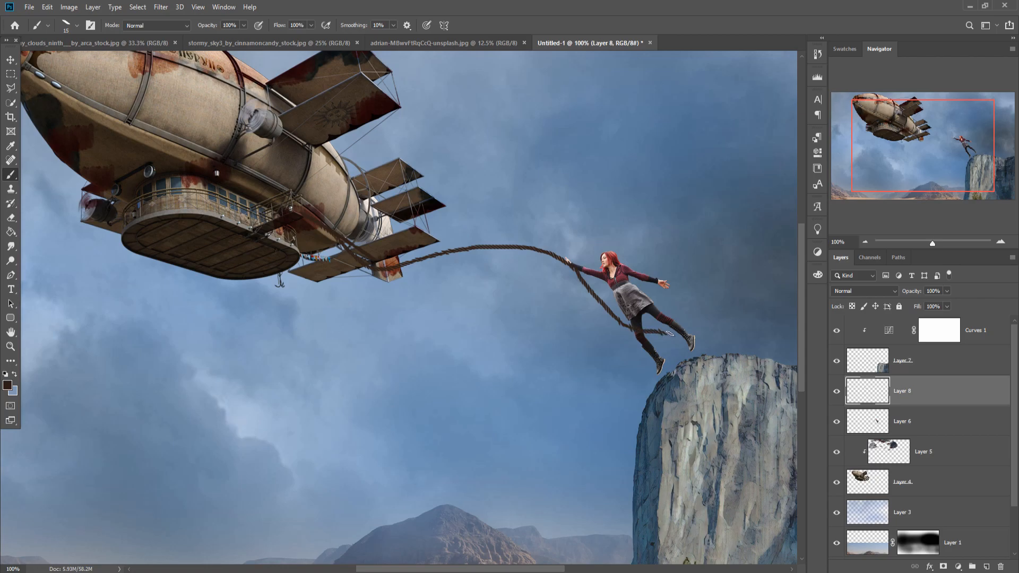
mouse_move(698, 333)
mouse_down()
mouse_move(745, 337)
mouse_move(794, 362)
mouse_up()
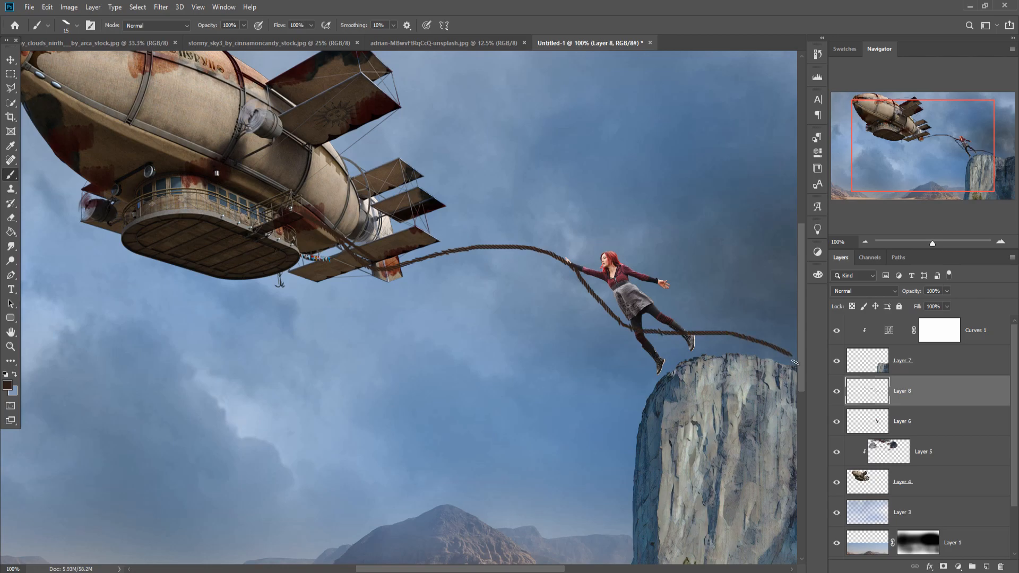
- Scale the woman on Layer 6 to 84.91% and place her with her outstretched hand on the rope
click(10, 60)
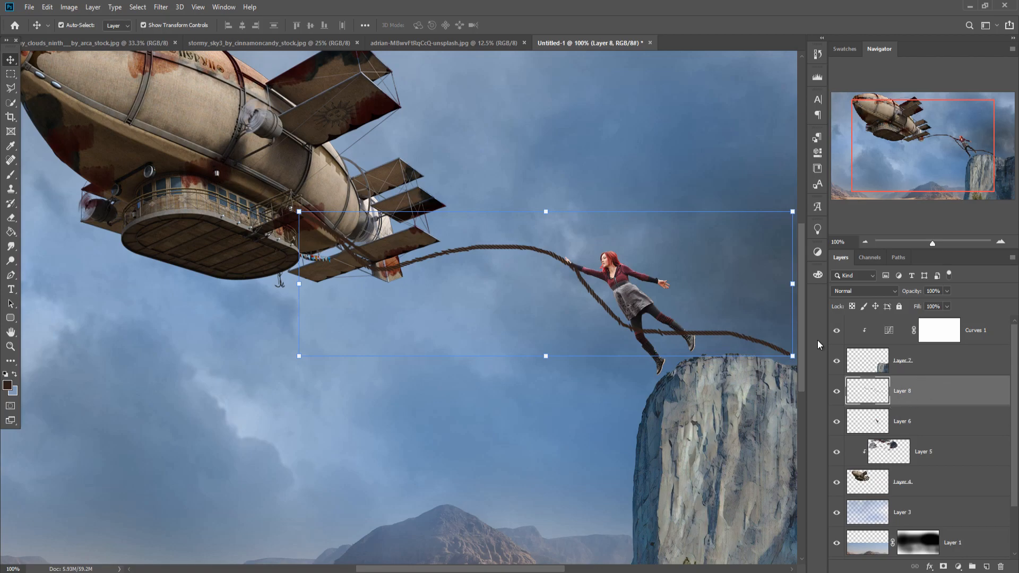
key(ctrl+0)
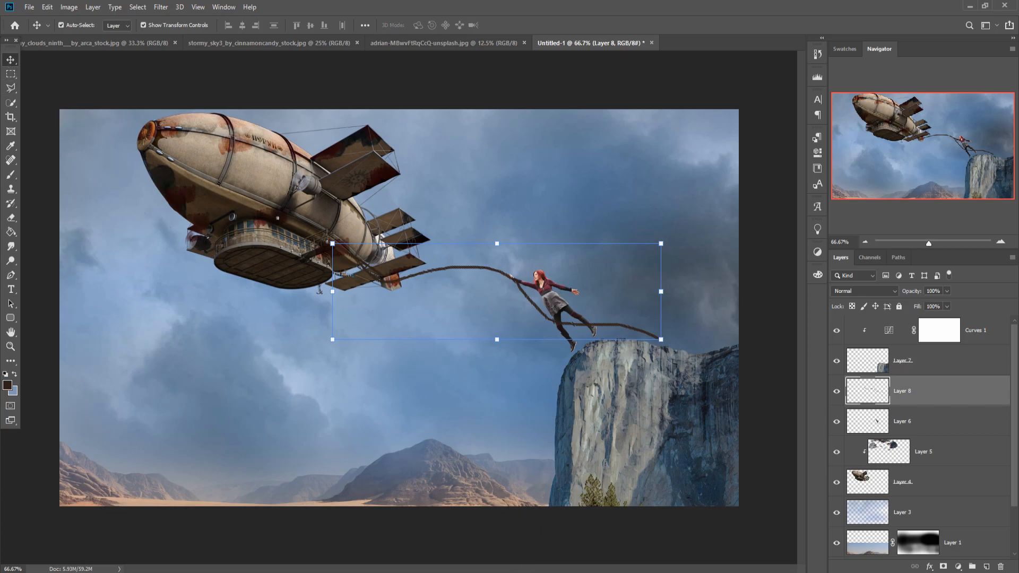
click(938, 425)
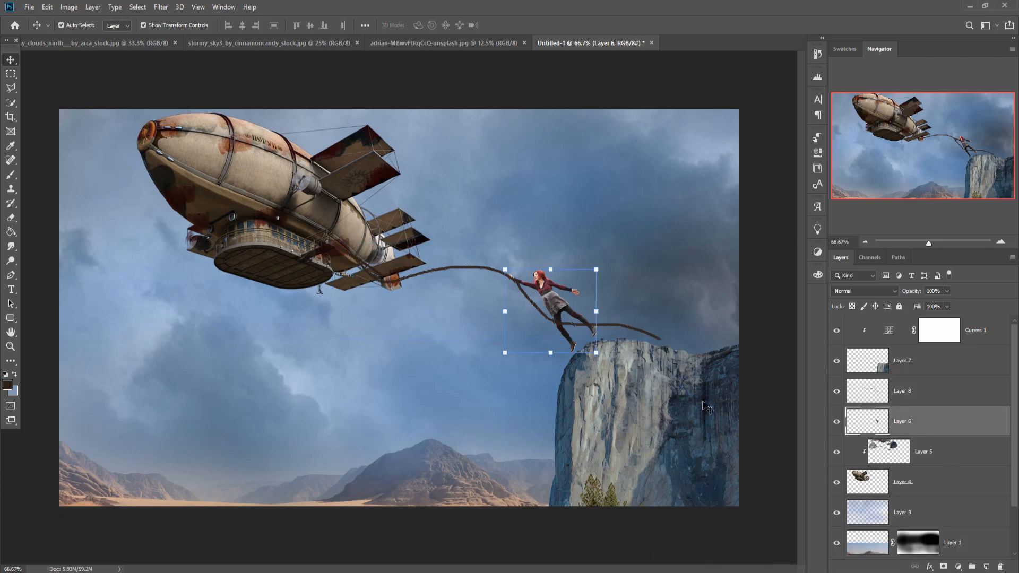
drag(597, 350, 582, 340)
drag(552, 304, 550, 309)
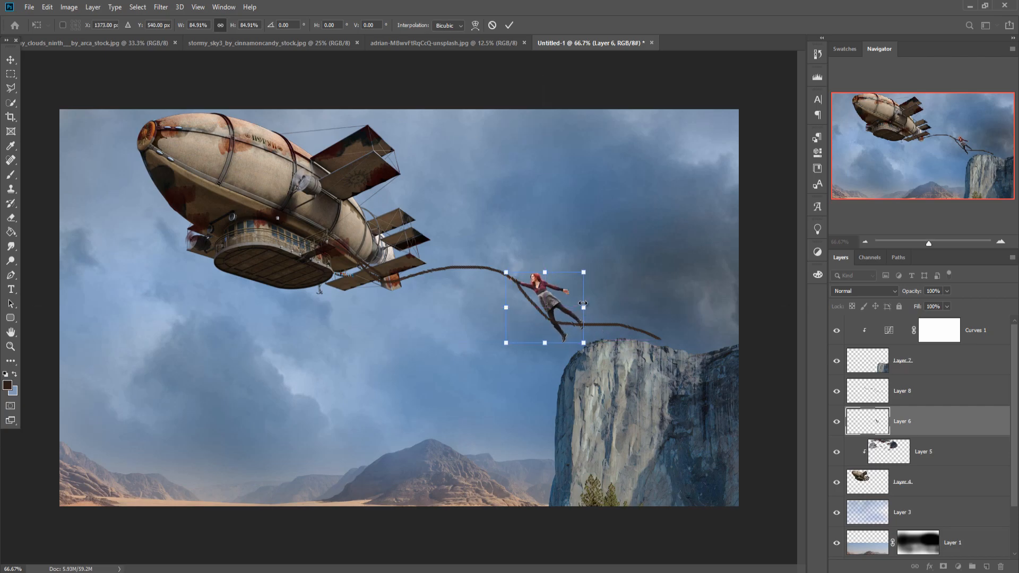
click(510, 28)
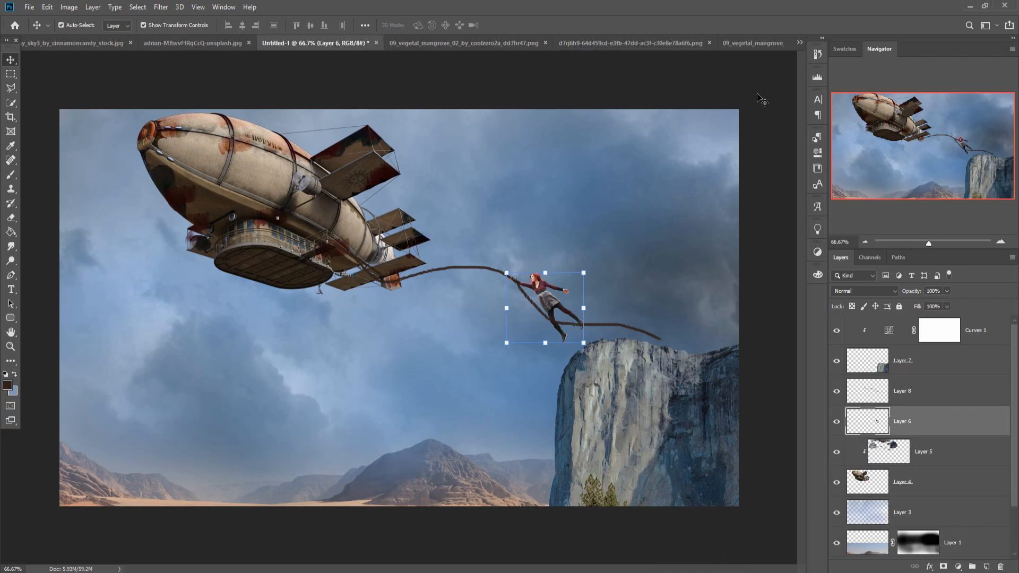
- Copy the flying birds from their transparent PNG into the Untitled-1 composite and close the source image
click(750, 44)
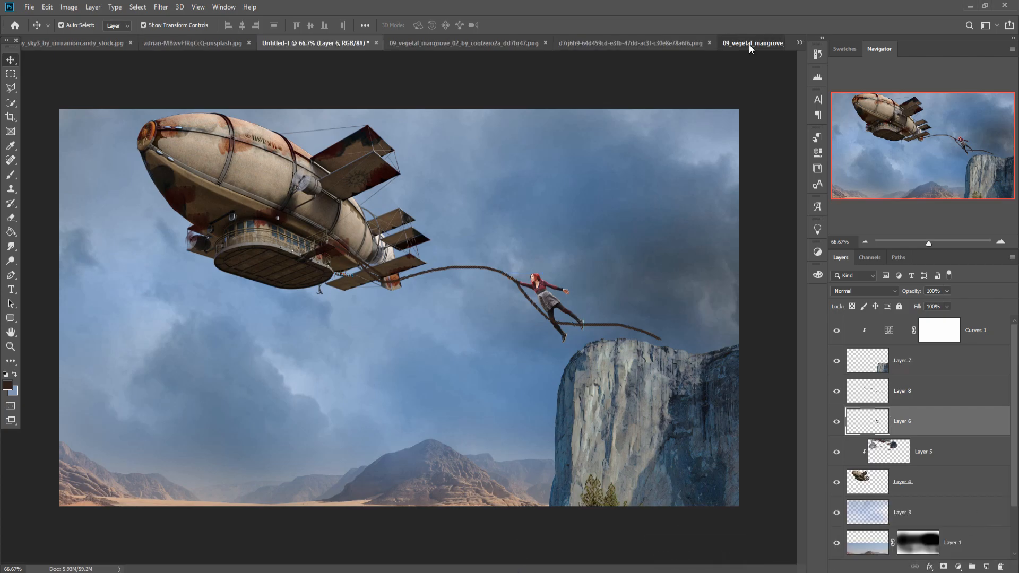
click(460, 43)
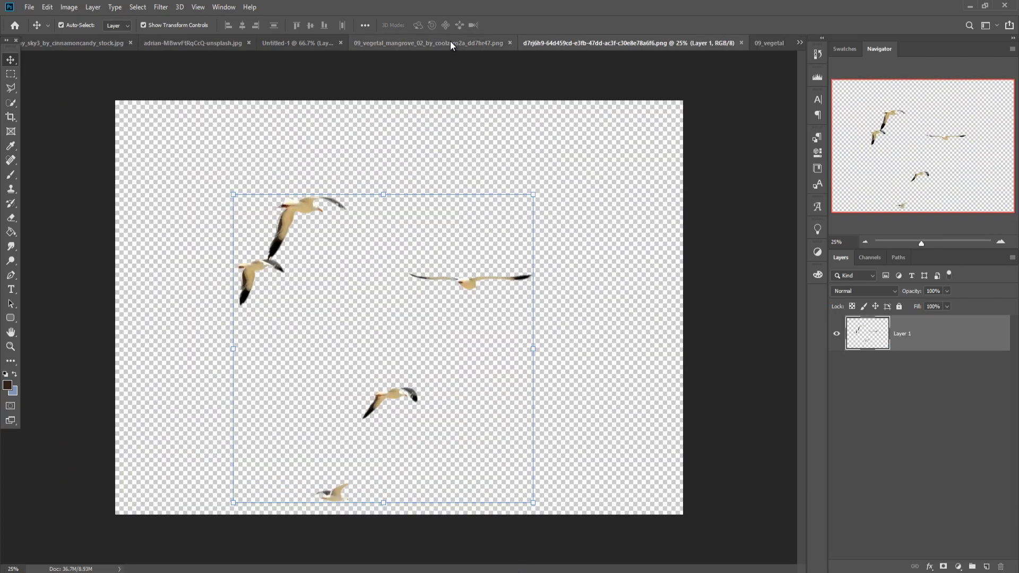
drag(574, 42, 574, 71)
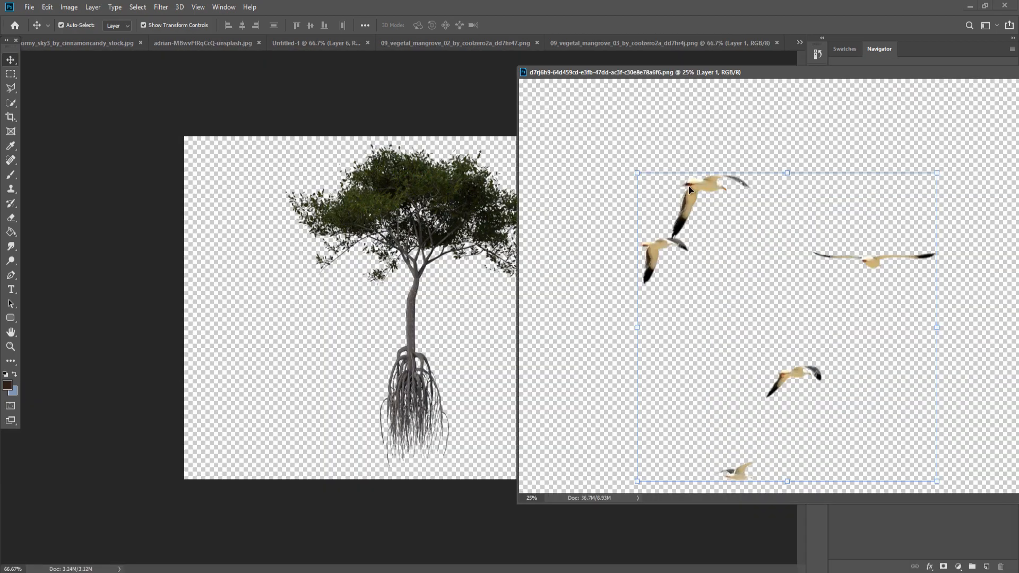
click(324, 45)
drag(706, 183, 350, 353)
drag(984, 73, 690, 148)
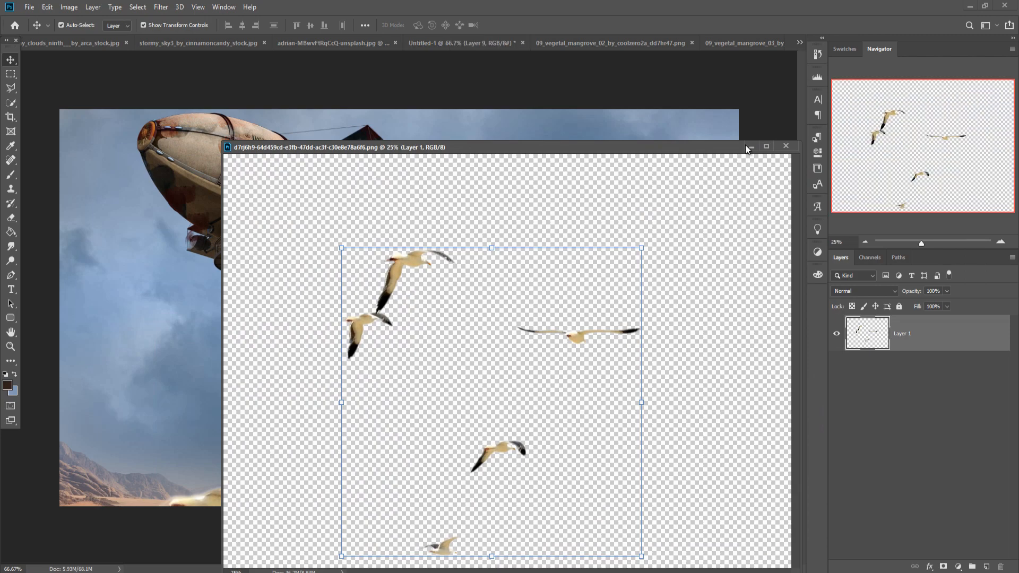
click(789, 148)
- Scale the birds on Layer 9 to 10.82% and place them in the sky below the airship
drag(558, 314, 237, 314)
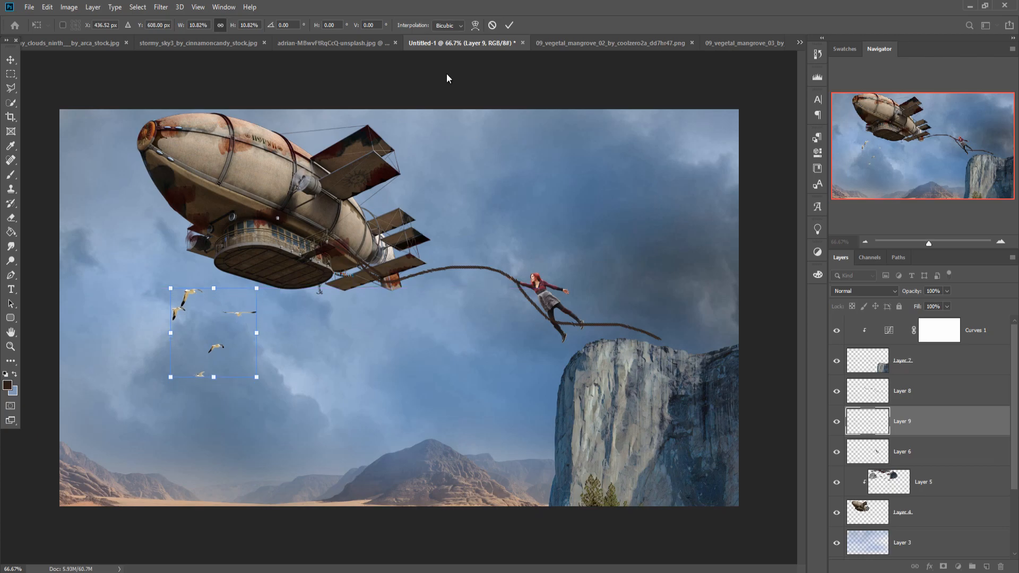
click(509, 25)
- Darken the birds on Layer 9 with the Camera Raw filter, setting Exposure to -1.95
click(161, 7)
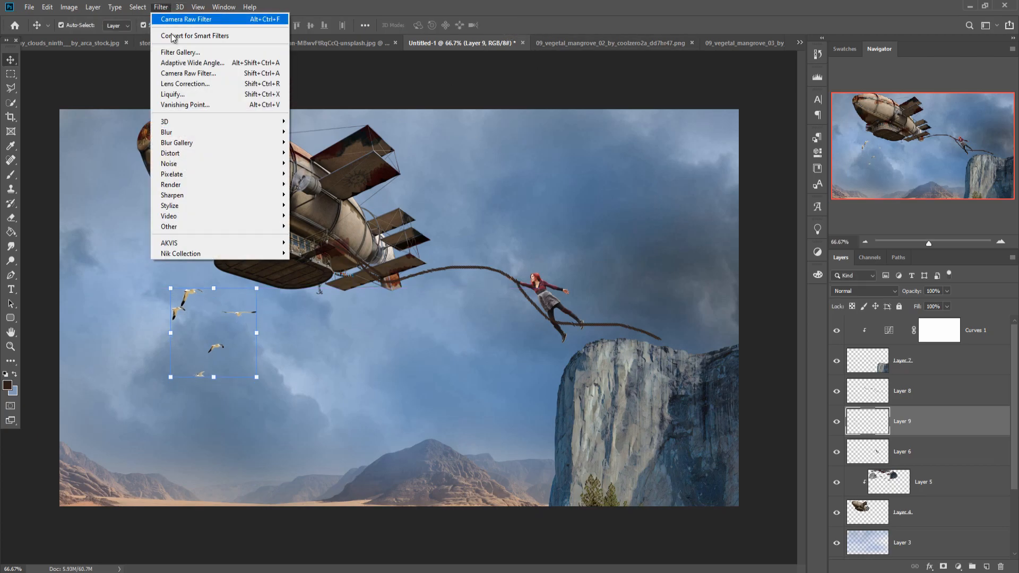
click(183, 68)
drag(737, 237, 712, 241)
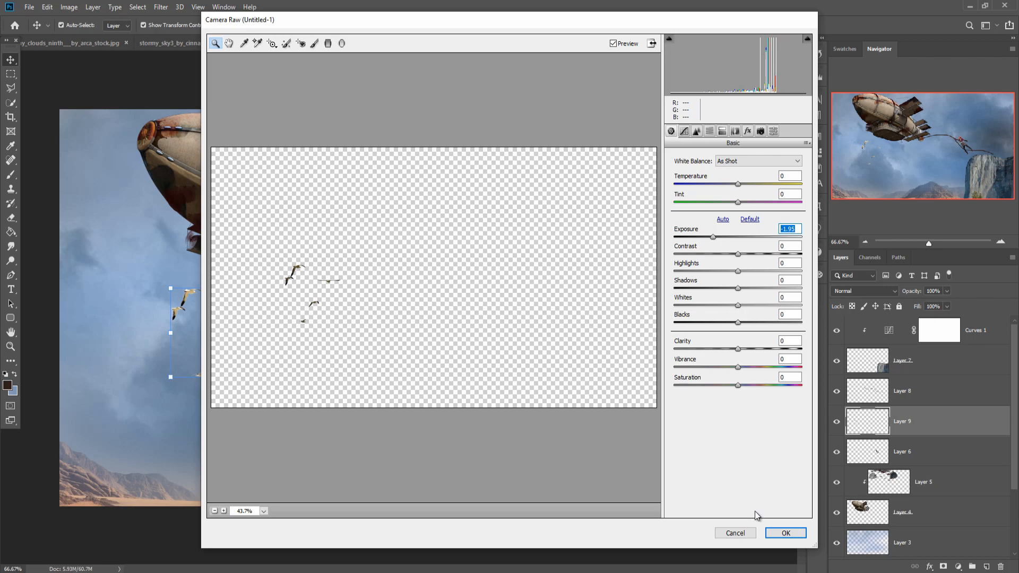
click(786, 533)
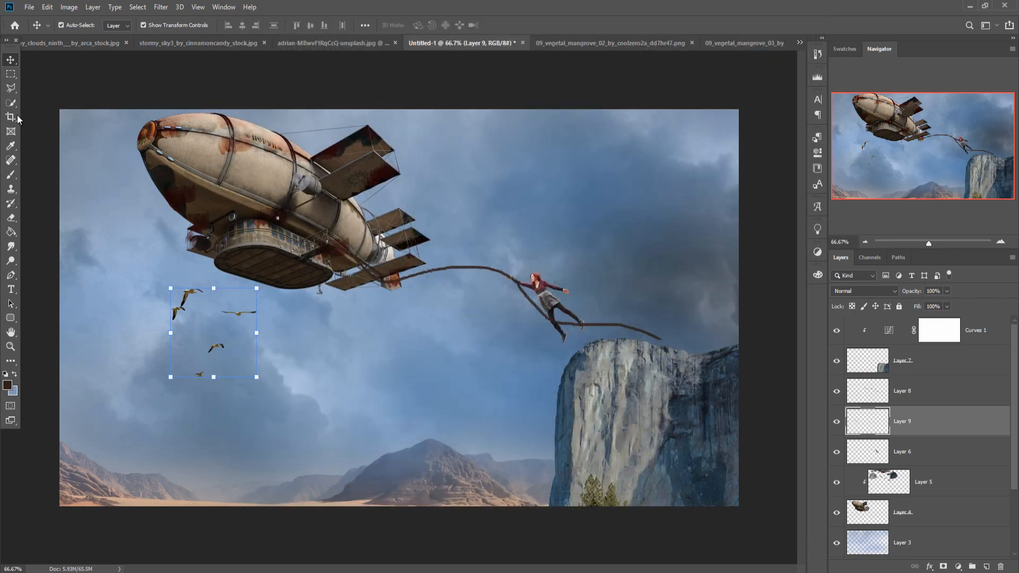
- Copy the mangrove tree from the 09_vegetal_mangrove_02 PNG into the Untitled-1 composite and close the source image
click(565, 44)
drag(565, 43, 610, 79)
drag(666, 215, 604, 498)
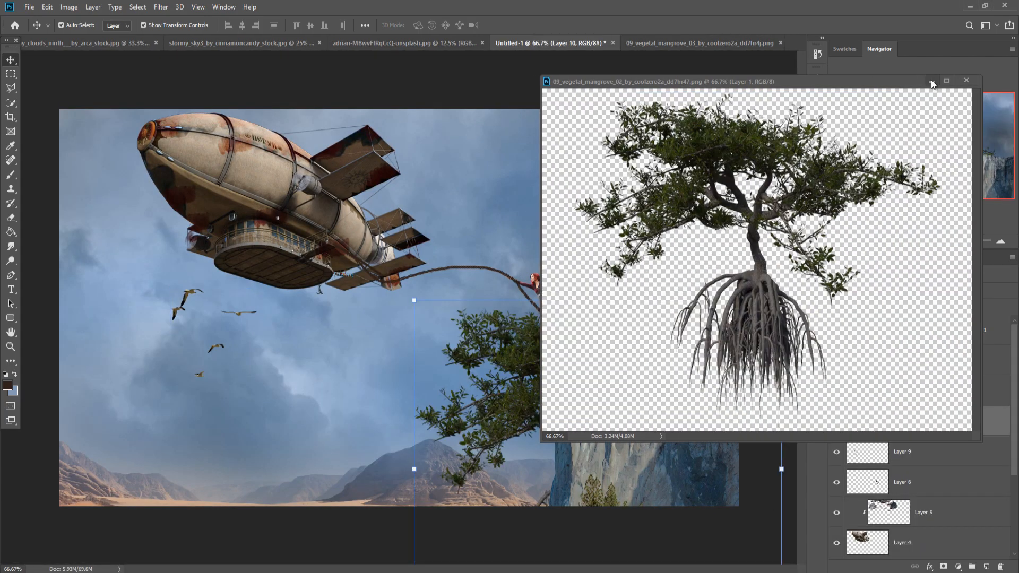
click(966, 80)
- Scale the tree to 39.52%, rotate it -36.16°, and place it growing from behind the cliff's left side
drag(785, 301, 612, 460)
drag(708, 464, 655, 385)
drag(552, 438, 595, 414)
drag(639, 344, 609, 334)
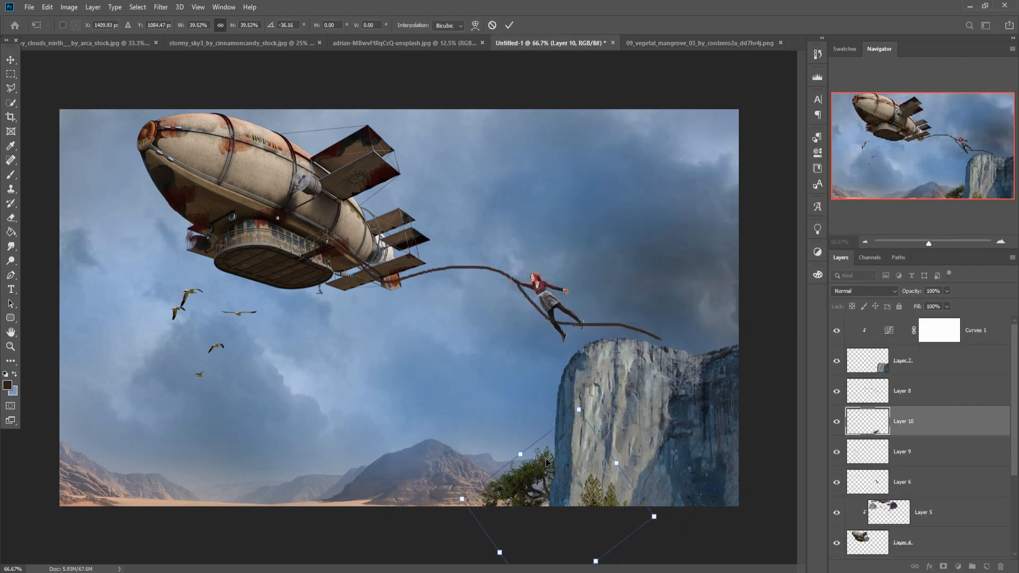
drag(542, 461, 546, 385)
click(509, 25)
- Duplicate the tree on Layer 10 and move the copy to the sky above the cliff
right_click(934, 420)
click(834, 166)
key(Return)
drag(531, 419, 706, 276)
- Scale the tree copy to 189.53%, rotate it 16.93°, and let its foliage reach in from the image's upper-right corner
key(ctrl+t)
drag(741, 214, 752, 198)
drag(712, 260, 724, 274)
drag(698, 223, 769, 129)
drag(720, 167, 699, 180)
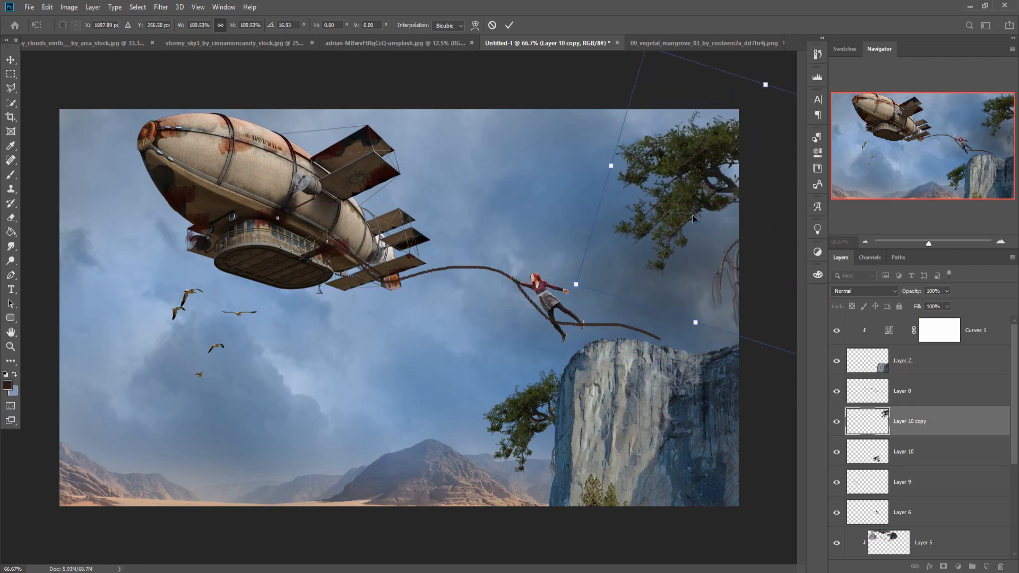
click(512, 24)
- Add a layer mask to Layer 10 copy and paint out the hanging roots at the image's right edge in black
click(943, 566)
key(b)
click(77, 25)
click(713, 293)
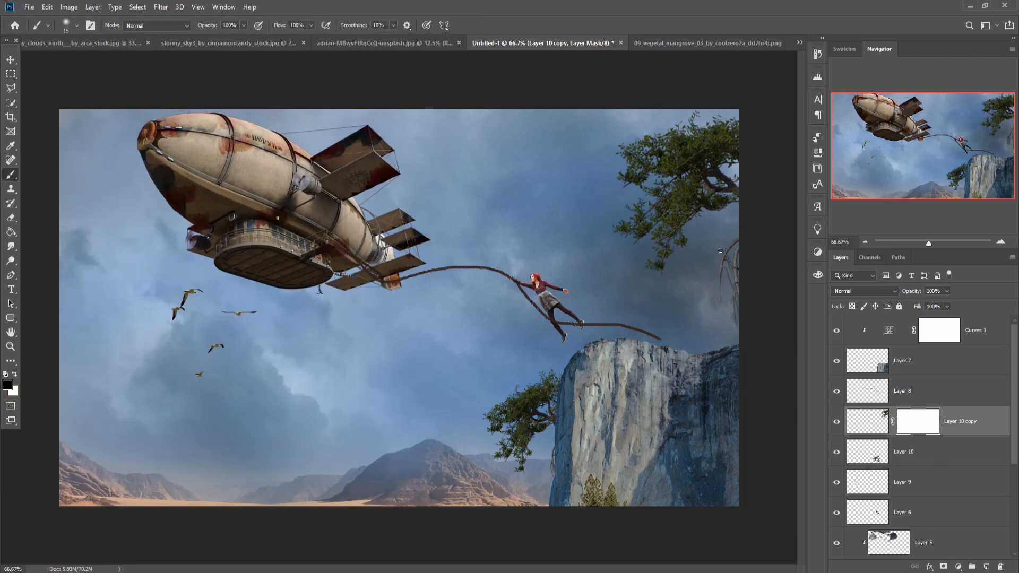
key(])
key(])
key(])
drag(737, 321, 737, 278)
- Duplicate the tree on Layer 10 again and move the new copy above the Curves 1 layer
click(10, 60)
right_click(968, 423)
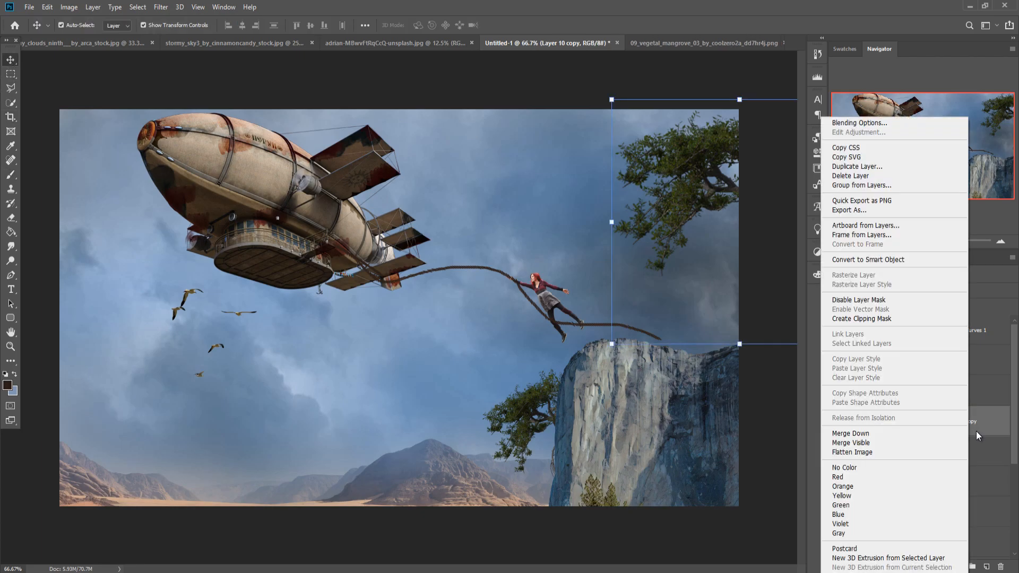
right_click(978, 452)
right_click(986, 458)
click(908, 50)
key(Return)
drag(929, 452, 928, 325)
- Scale and rotate the new tree copy and place it in front of the cliff's base
drag(614, 360, 606, 367)
drag(548, 423, 616, 482)
drag(684, 417, 708, 468)
drag(637, 480, 616, 483)
drag(579, 406, 590, 387)
mouse_move(599, 450)
mouse_down()
mouse_move(593, 456)
mouse_move(611, 466)
mouse_up()
drag(682, 475, 656, 486)
key(Return)
- Add a new layer above Layer 10 copy 2 and set the foreground colour to near-white
click(986, 567)
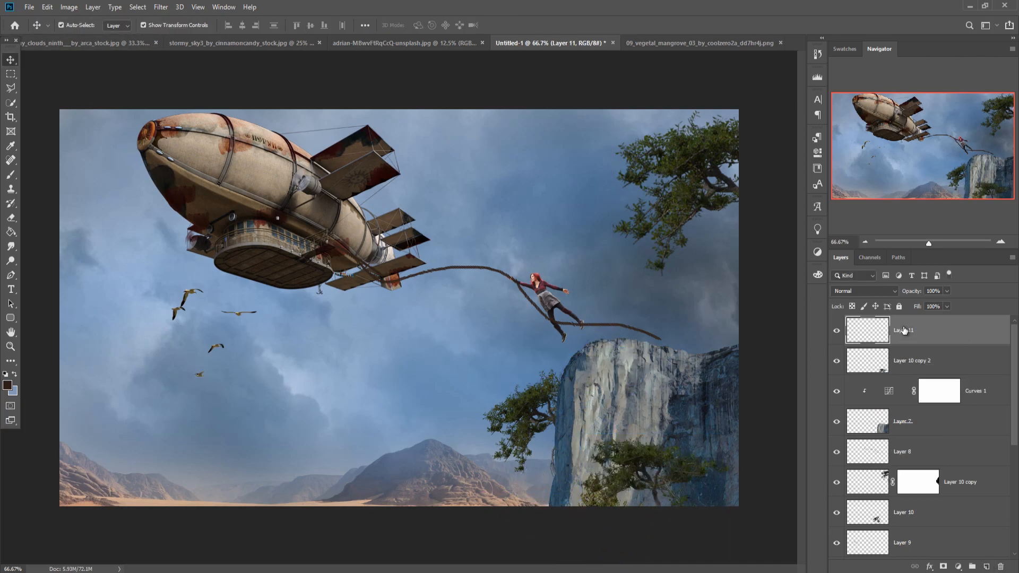
click(10, 146)
click(15, 374)
click(7, 385)
click(691, 344)
click(931, 334)
- Paint a soft near-white haze around the image's edges on Layer 11 with an 1100 px brush at 6% opacity
key(b)
key(ctrl+minus)
key(ctrl+minus)
click(244, 25)
drag(246, 37, 199, 43)
click(209, 228)
click(273, 198)
click(312, 184)
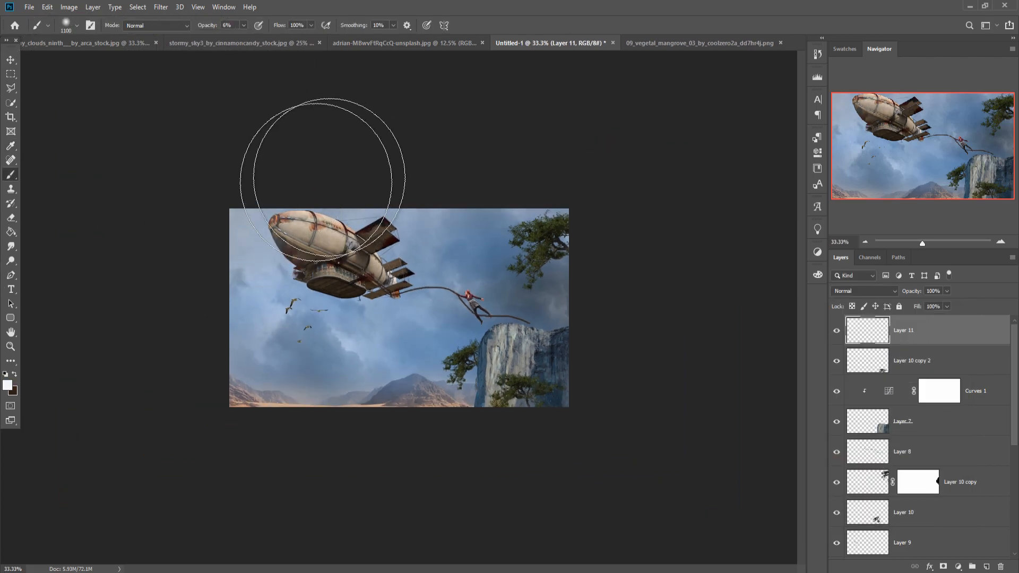
mouse_move(211, 309)
mouse_down()
mouse_move(216, 337)
mouse_move(282, 337)
mouse_move(223, 391)
mouse_move(290, 426)
mouse_move(511, 443)
mouse_move(478, 444)
mouse_up()
mouse_move(596, 428)
mouse_down()
mouse_move(610, 265)
mouse_move(532, 164)
mouse_move(524, 180)
mouse_move(669, 212)
mouse_move(642, 209)
mouse_move(606, 176)
mouse_move(623, 173)
mouse_move(539, 157)
mouse_move(491, 161)
mouse_up()
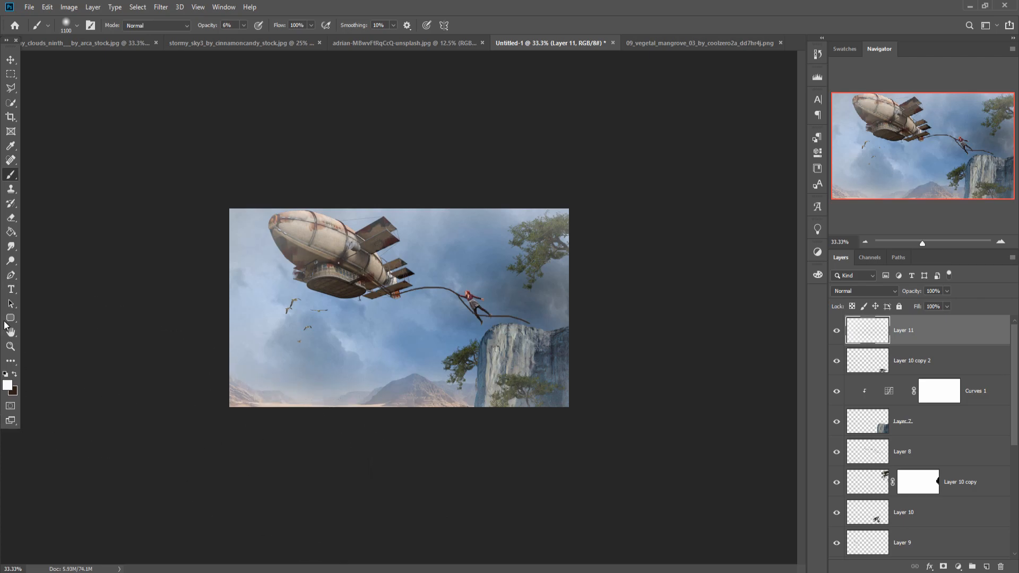
click(11, 60)
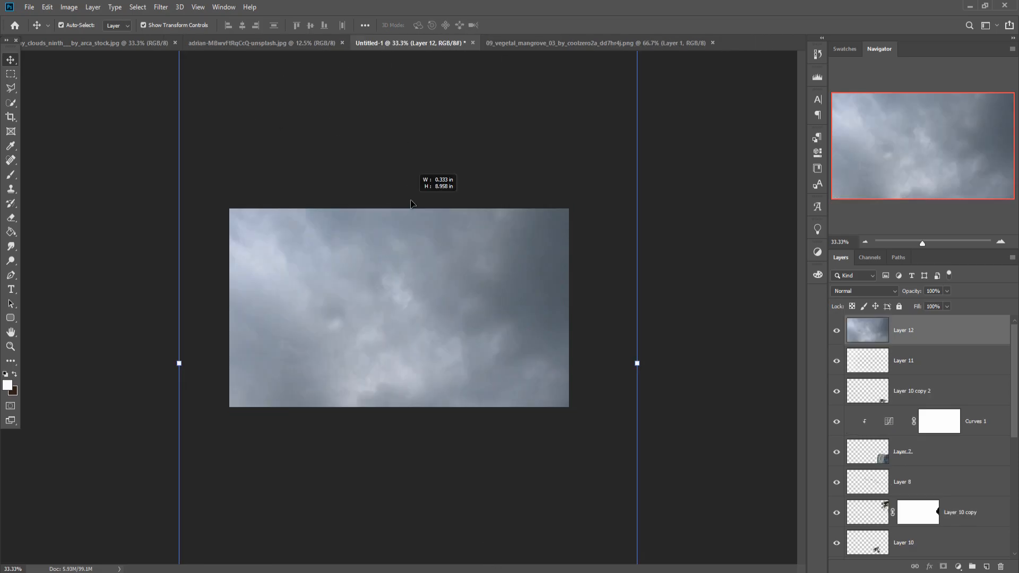
drag(639, 364, 380, 425)
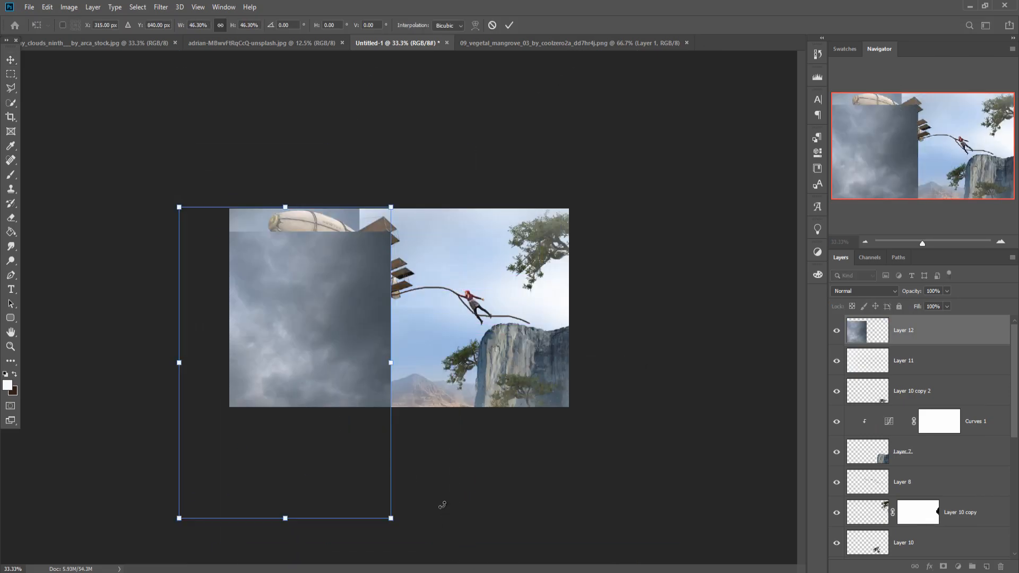
click(509, 26)
key(ctrl+z)
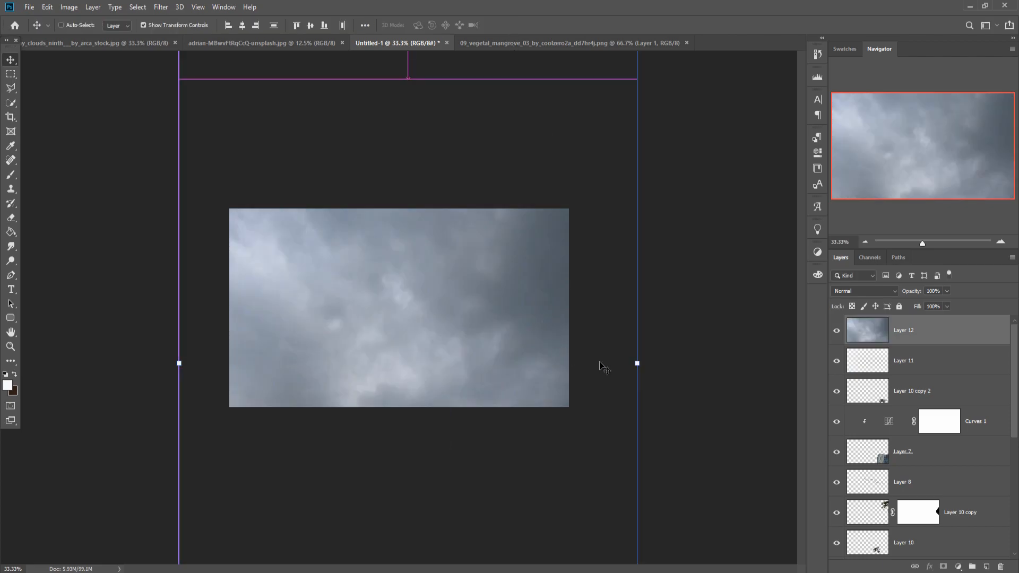
click(636, 364)
drag(636, 365, 416, 425)
key(ctrl+z)
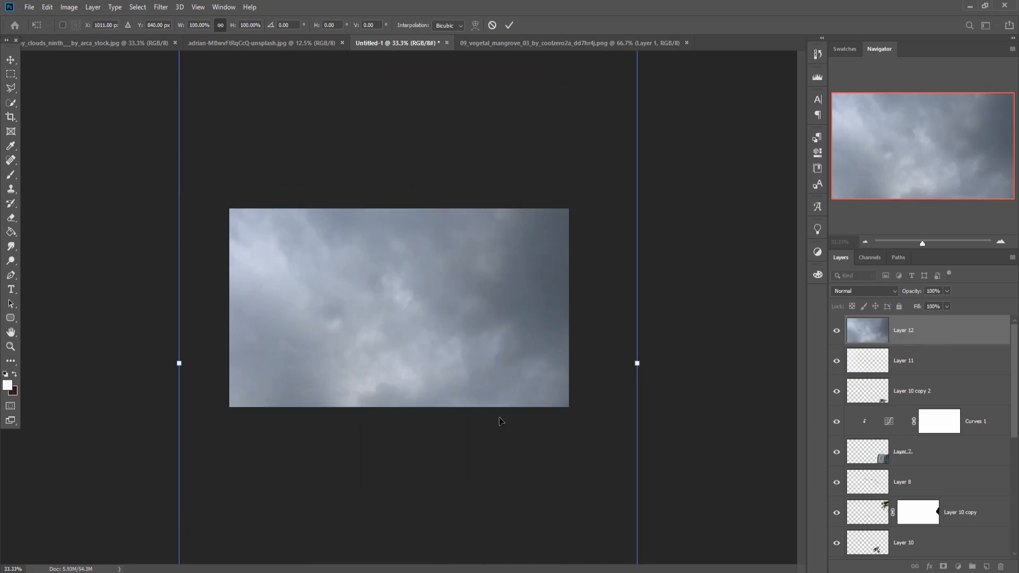
click(508, 25)
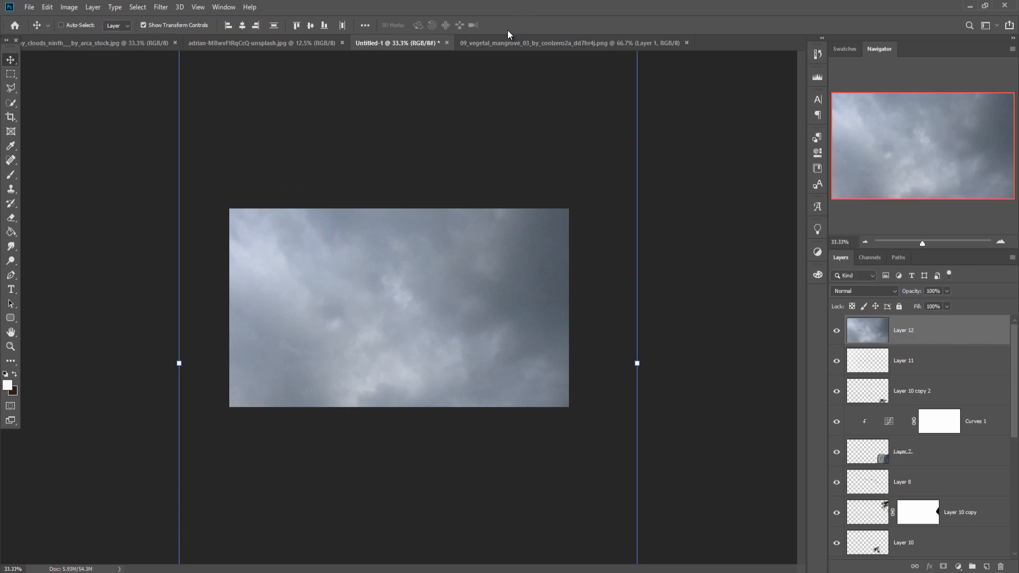
key(Delete)
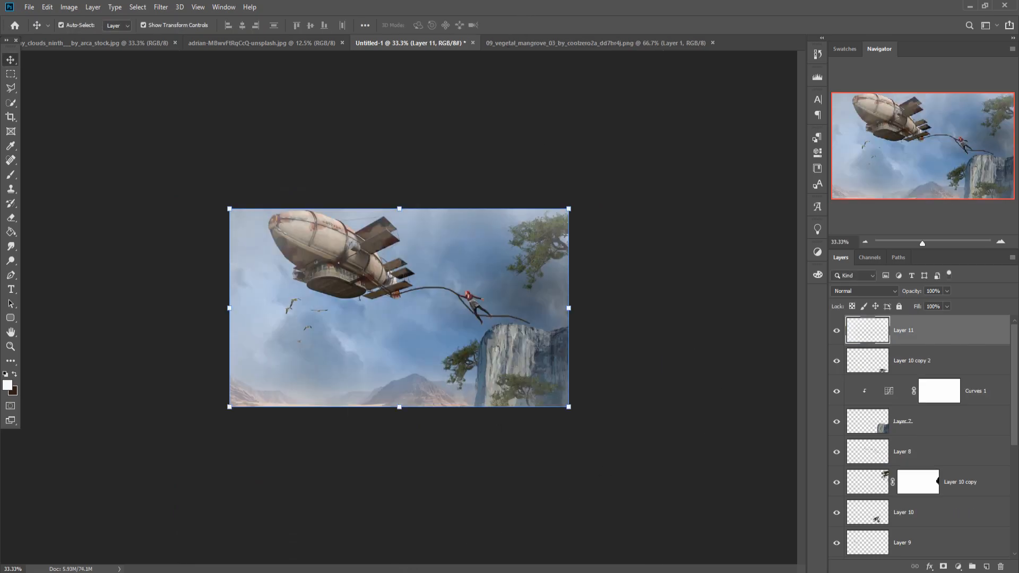
- Bring a different stormy cloud image into the composite above Layer 11
mouse_move(390, 572)
click(669, 539)
drag(765, 352, 519, 280)
click(883, 113)
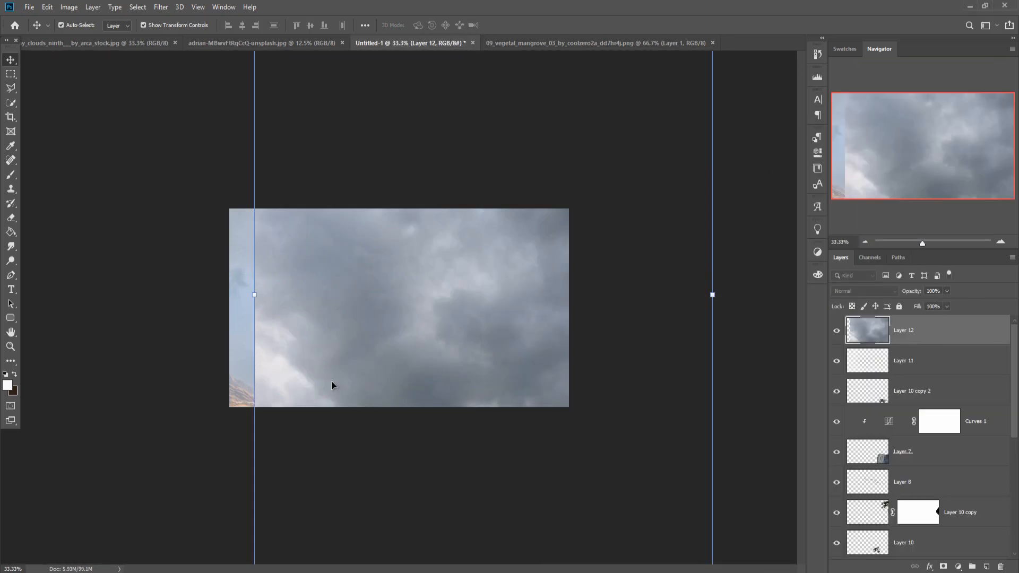
- Scale the clouds on Layer 12 to span the canvas width over the upper sky and move the layer directly below Layer 10
drag(255, 296, 291, 276)
drag(386, 137, 531, 16)
drag(532, 223, 585, 202)
drag(477, 257, 466, 232)
drag(454, 276, 450, 220)
click(509, 25)
drag(927, 356, 923, 554)
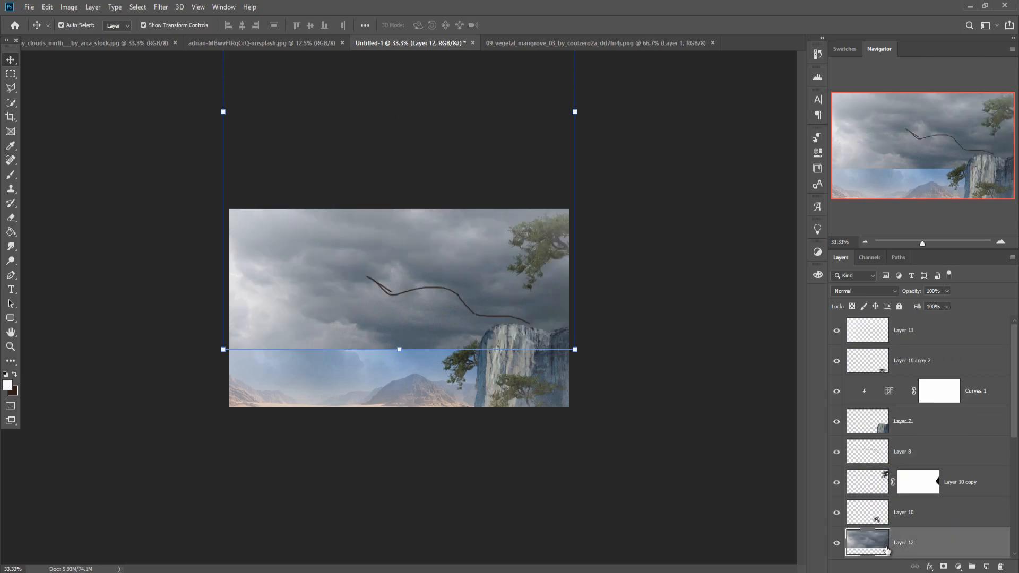
- Mask Layer 12 and paint black with an 1100 px brush at 26% opacity to reveal the airship, woman and lower sky
click(943, 566)
click(9, 174)
mouse_move(250, 399)
mouse_down()
mouse_move(301, 403)
mouse_move(328, 386)
mouse_up()
click(243, 25)
mouse_move(242, 37)
mouse_down()
mouse_move(258, 37)
mouse_move(248, 40)
mouse_up()
mouse_move(257, 387)
mouse_down()
mouse_move(315, 389)
mouse_move(387, 392)
mouse_up()
mouse_move(531, 389)
mouse_down()
mouse_move(371, 387)
mouse_move(334, 373)
mouse_move(367, 336)
mouse_move(451, 336)
mouse_move(314, 325)
mouse_move(399, 308)
mouse_move(510, 315)
mouse_move(543, 294)
mouse_move(514, 286)
mouse_move(524, 225)
mouse_move(503, 201)
mouse_move(486, 280)
mouse_move(392, 336)
mouse_move(321, 347)
mouse_move(297, 317)
mouse_move(306, 314)
mouse_move(231, 368)
mouse_move(323, 360)
mouse_move(309, 367)
mouse_move(367, 339)
mouse_move(338, 346)
mouse_move(349, 337)
mouse_move(335, 331)
mouse_move(389, 336)
mouse_move(397, 352)
mouse_move(428, 345)
mouse_move(264, 360)
mouse_move(286, 326)
mouse_move(273, 303)
mouse_move(255, 303)
mouse_move(245, 315)
mouse_move(533, 361)
mouse_up()
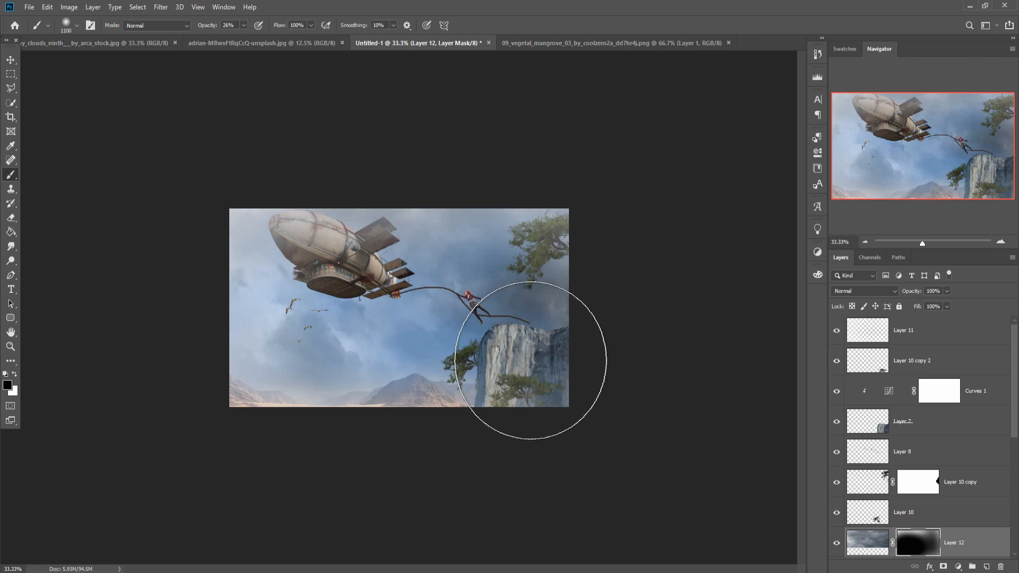
mouse_move(423, 334)
mouse_down()
mouse_move(515, 342)
mouse_move(574, 268)
mouse_move(558, 336)
mouse_move(550, 342)
mouse_move(542, 304)
mouse_move(527, 309)
mouse_move(599, 333)
mouse_move(507, 388)
mouse_move(519, 373)
mouse_move(406, 375)
mouse_move(333, 351)
mouse_move(270, 304)
mouse_move(279, 328)
mouse_move(220, 276)
mouse_up()
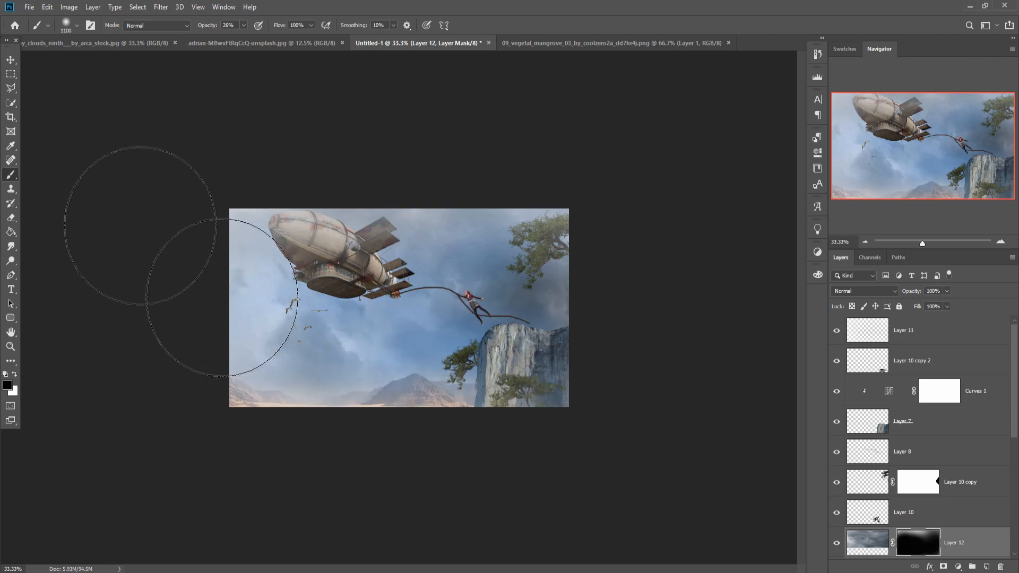
- Add a new layer above Layer 5, clip it to the airship, and set its blend mode to Overlay
key(v)
key(ctrl+plus)
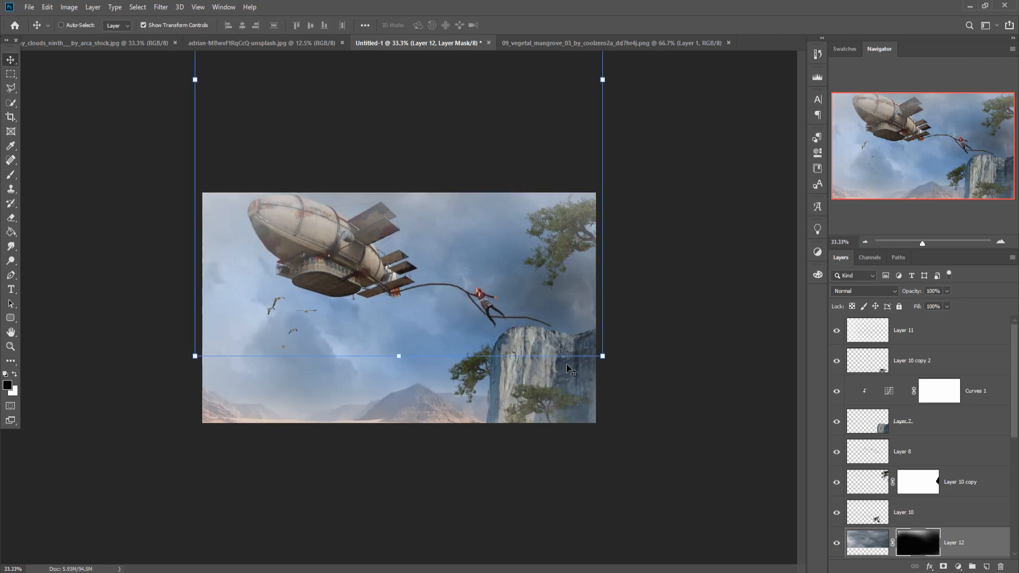
scroll(924, 487, down, 3)
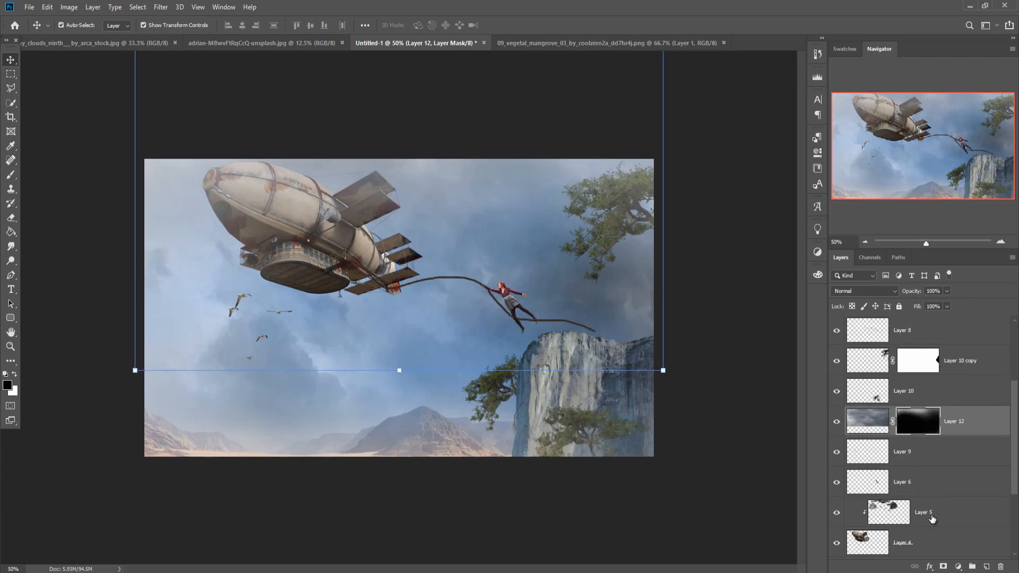
click(932, 518)
click(986, 567)
right_click(935, 505)
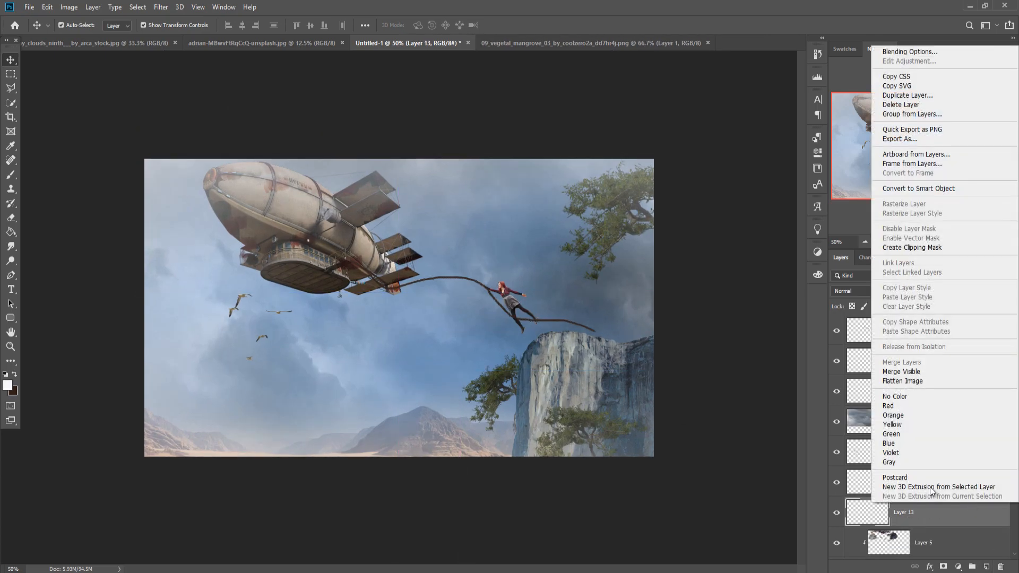
click(917, 247)
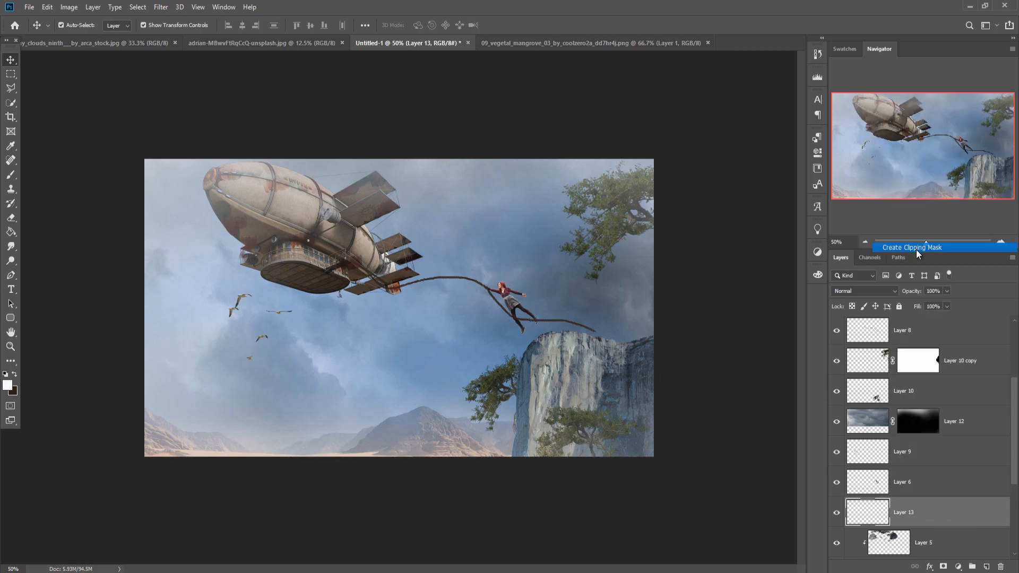
click(871, 291)
click(849, 404)
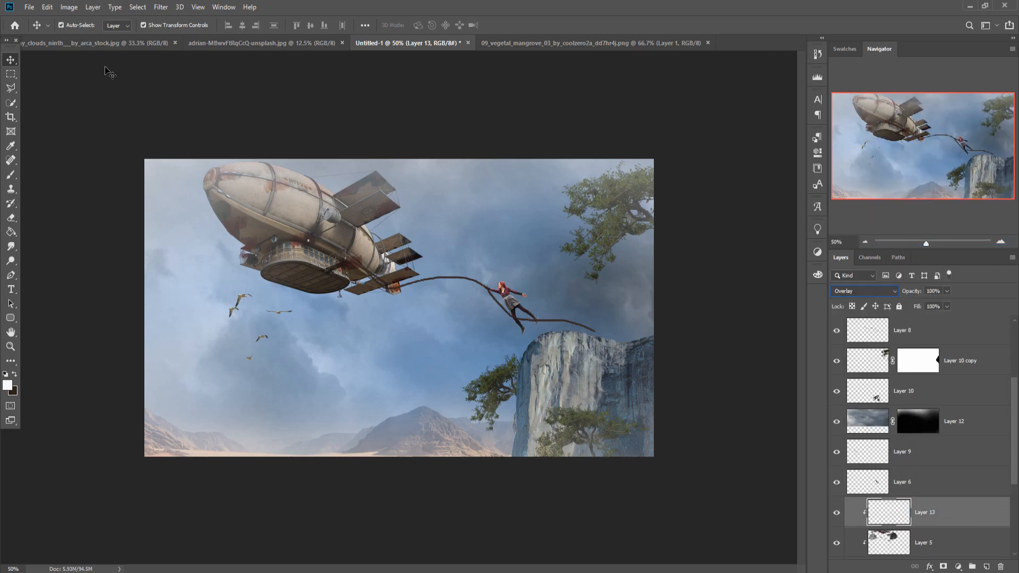
- Fill the clipped Overlay layer with 50% gray
click(48, 7)
click(59, 180)
click(513, 154)
click(510, 155)
click(502, 243)
click(573, 157)
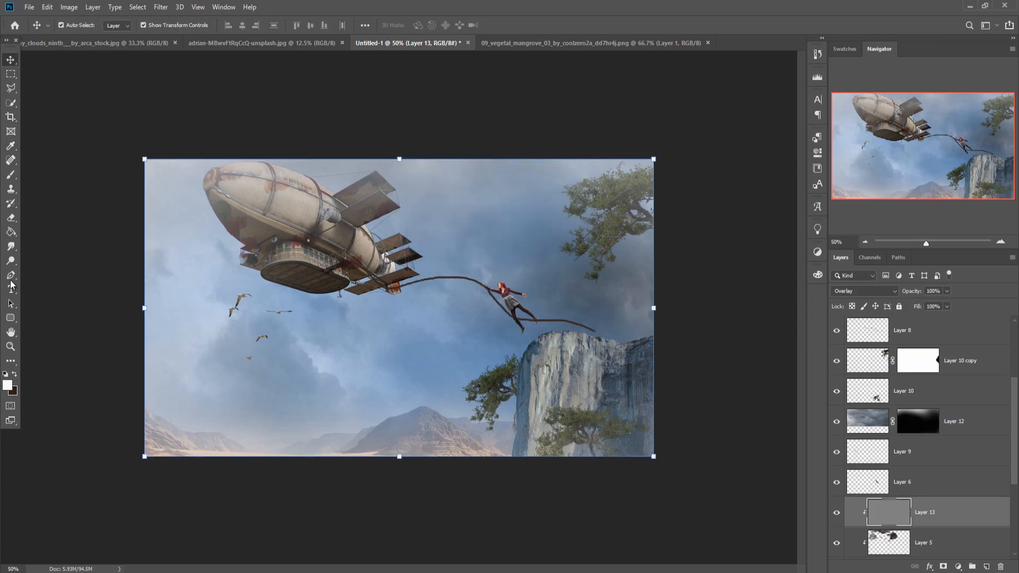
- Dodge the midtones on the airship's nose and along its lower hull at 100% exposure with a 50 px brush
click(11, 261)
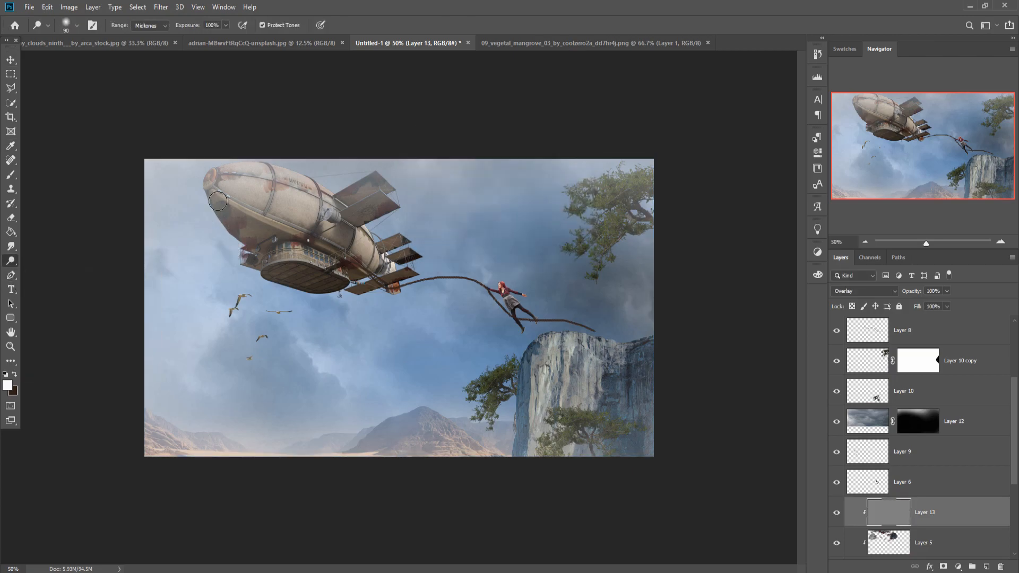
key(ctrl+plus)
key(ctrl+plus)
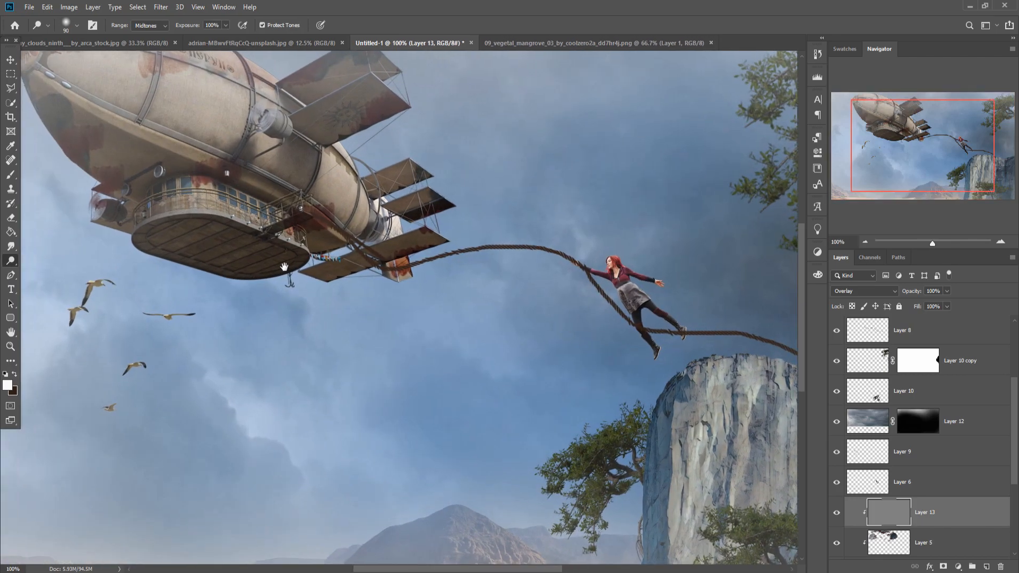
drag(150, 194, 399, 356)
key(bracketleft)
key(bracketleft)
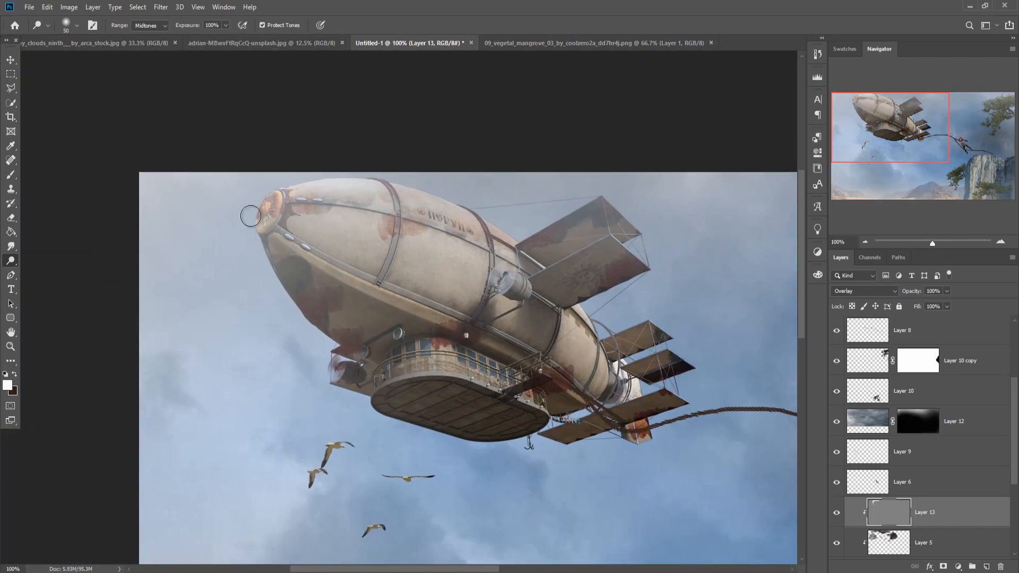
drag(316, 267, 521, 355)
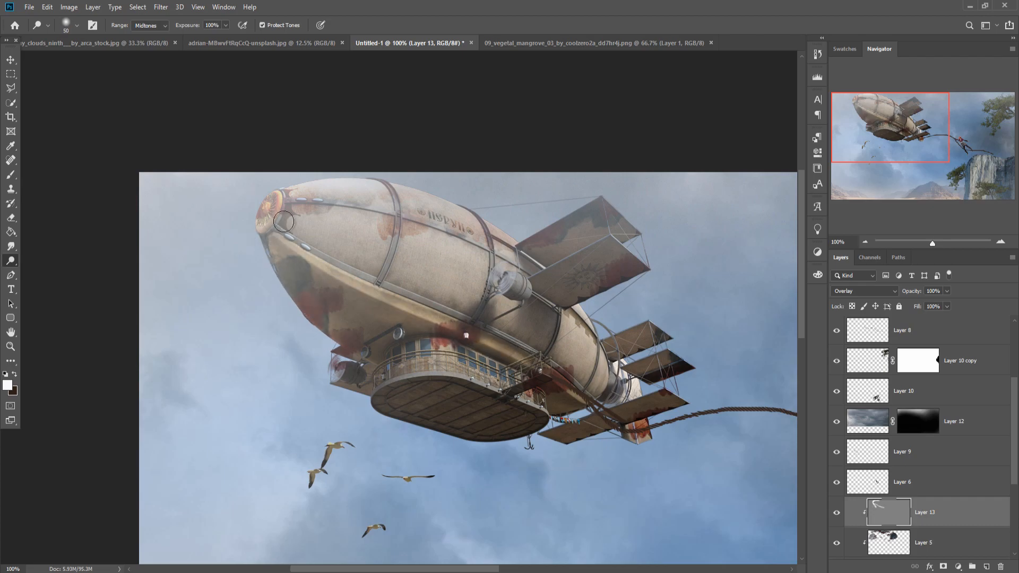
- Dodge the airship's body, fins and gondola, refining the highlights along the hull seams with a 20 px brush
key(bracketright)
key(bracketright)
drag(293, 225, 418, 295)
mouse_move(308, 207)
mouse_down()
mouse_move(414, 192)
mouse_move(570, 238)
mouse_move(629, 213)
mouse_move(679, 324)
mouse_up()
mouse_move(344, 377)
mouse_down()
mouse_move(305, 298)
mouse_move(374, 366)
mouse_move(398, 421)
mouse_move(531, 444)
mouse_move(565, 438)
mouse_move(467, 377)
mouse_move(540, 412)
mouse_move(603, 392)
mouse_up()
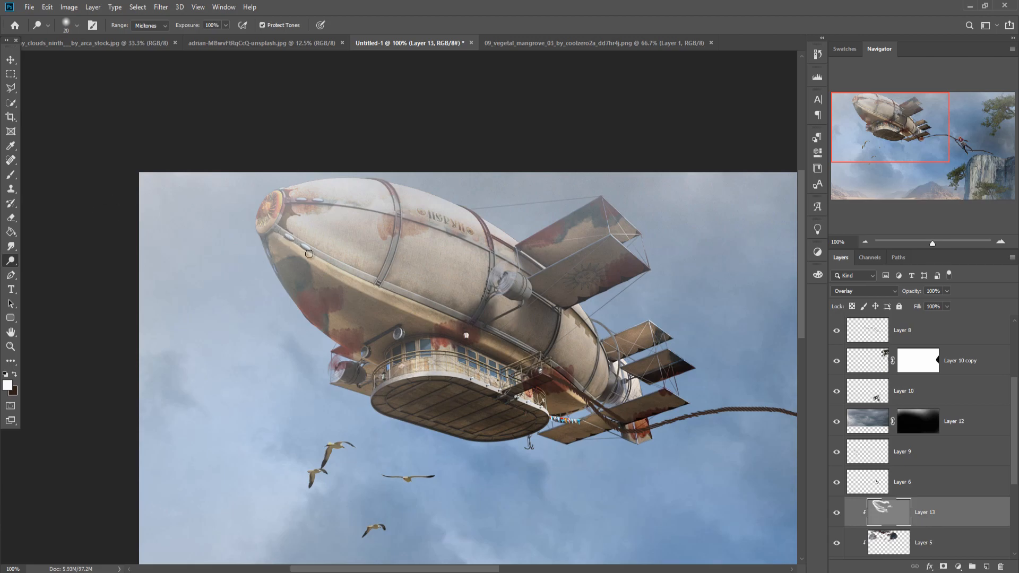
drag(386, 300, 486, 332)
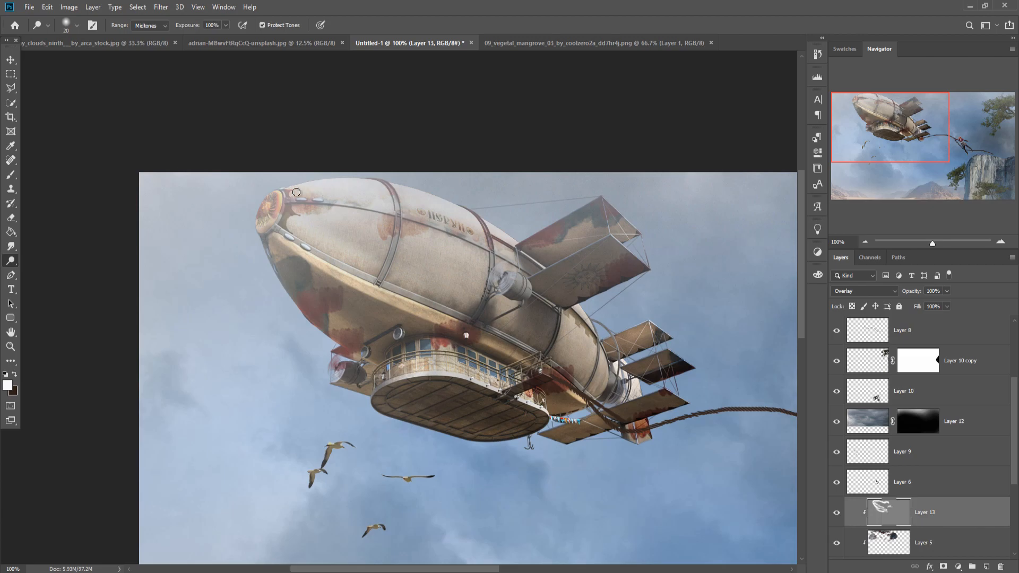
click(7, 68)
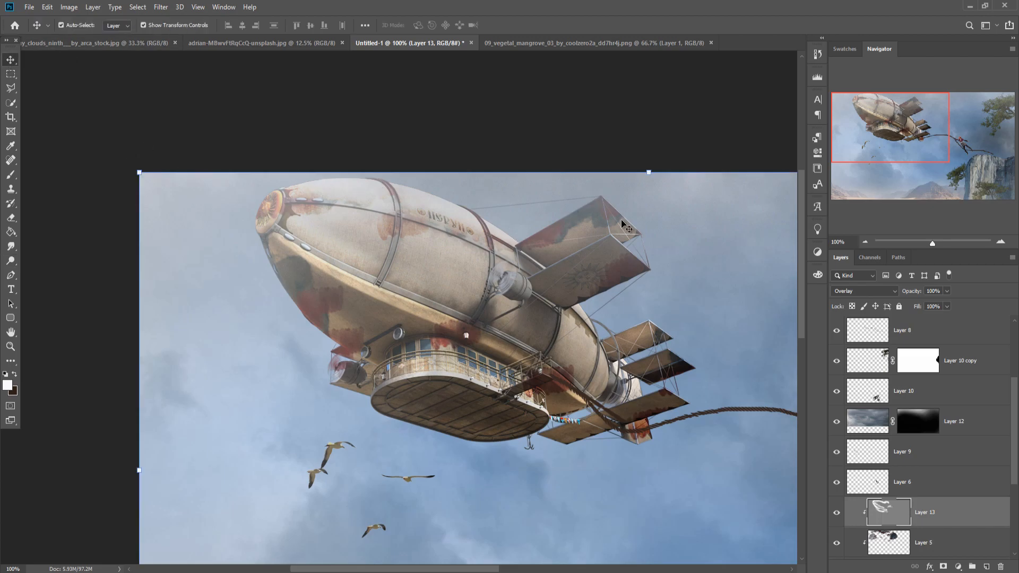
key(ctrl+minus)
scroll(896, 420, up, 2)
scroll(897, 420, down, 3)
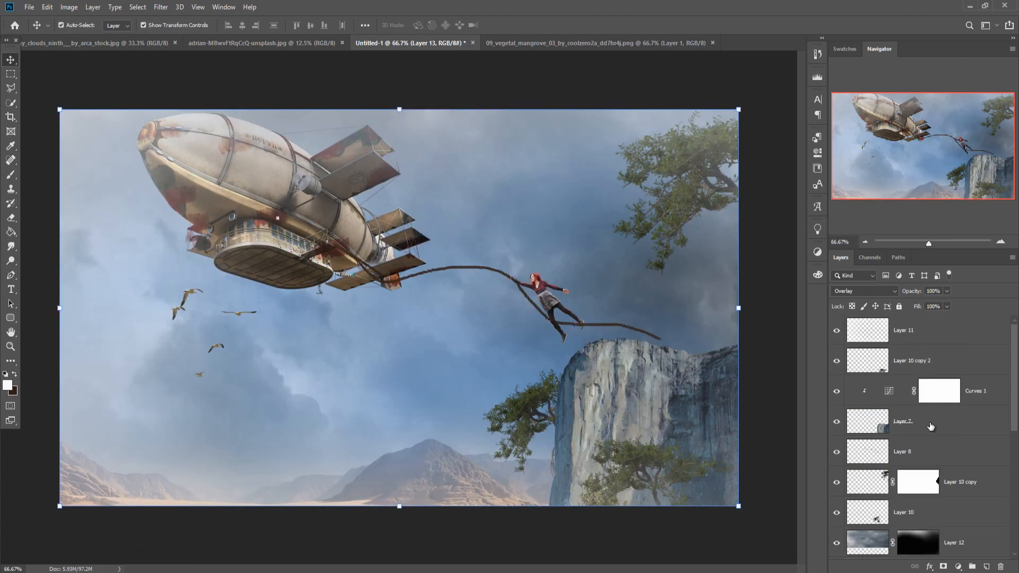
- Clip Layer 14 to the woman's layer, set its blend mode to Overlay, and fill it with 50% gray
click(873, 400)
right_click(872, 399)
click(878, 319)
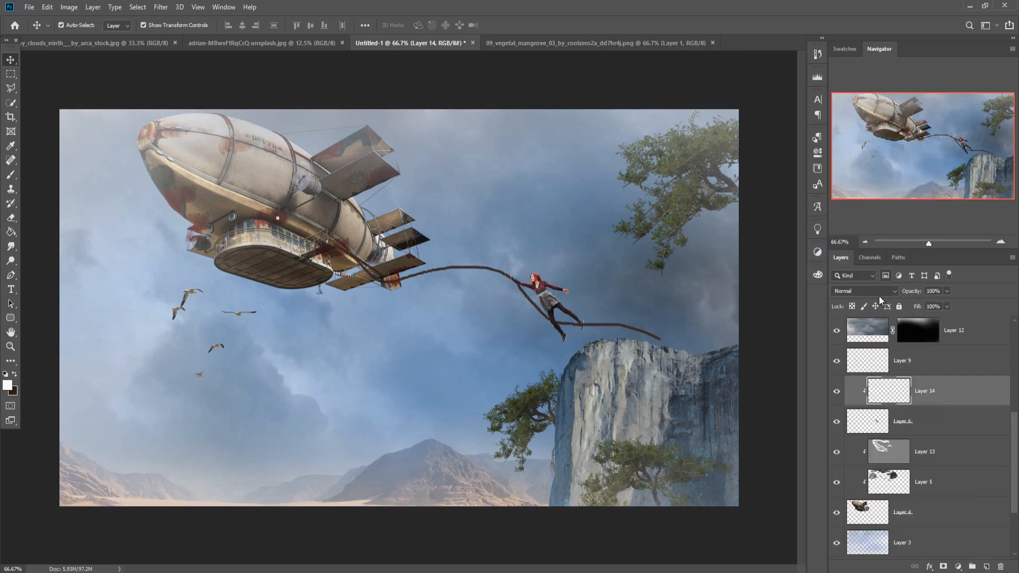
- Dodge the midtones along the woman's arm, skirt and legs at 100% exposure with an 8 px brush
click(10, 260)
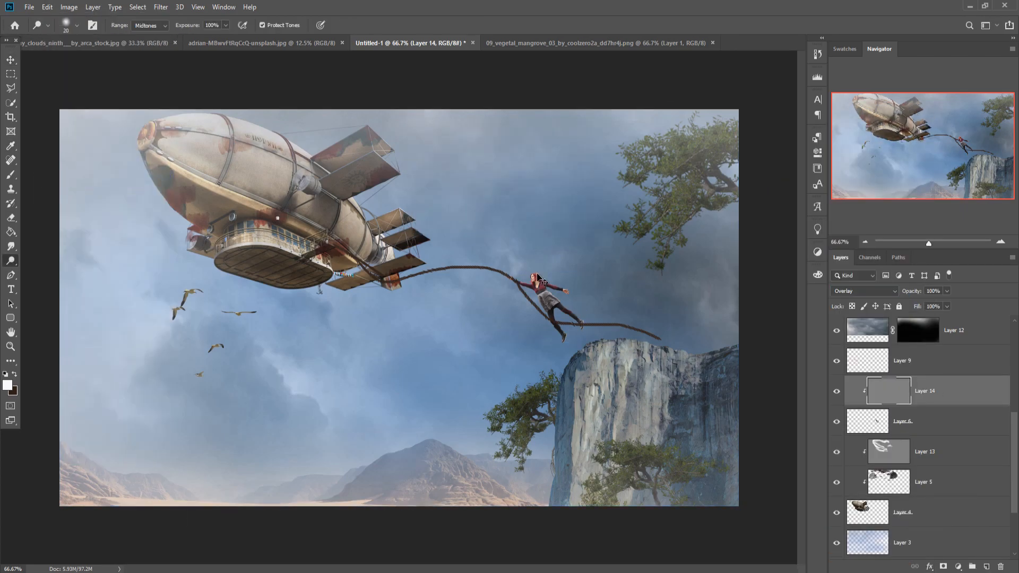
key(ctrl+plus)
key(ctrl+plus)
key(ctrl+plus)
drag(558, 280, 278, 335)
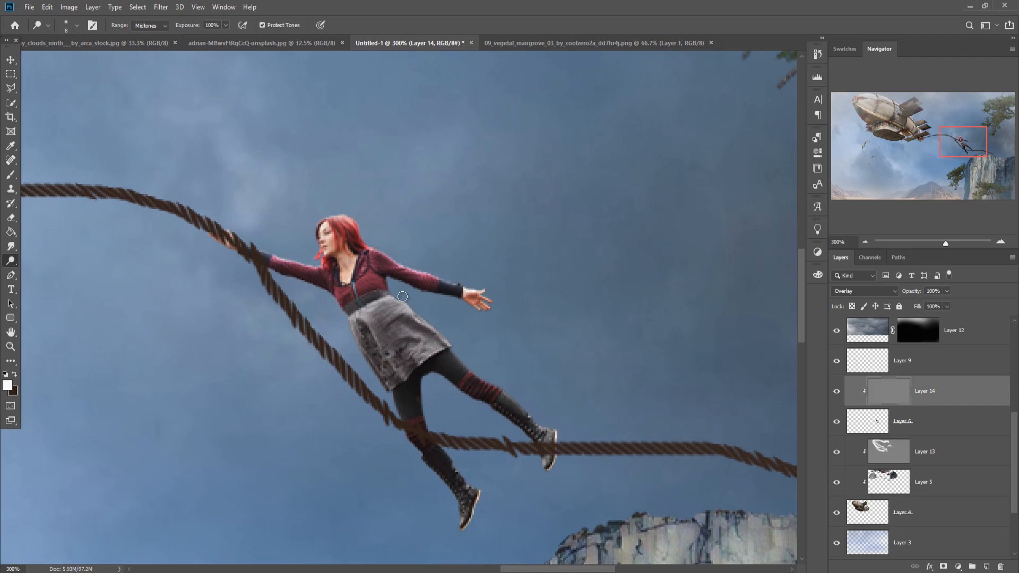
drag(413, 298, 469, 372)
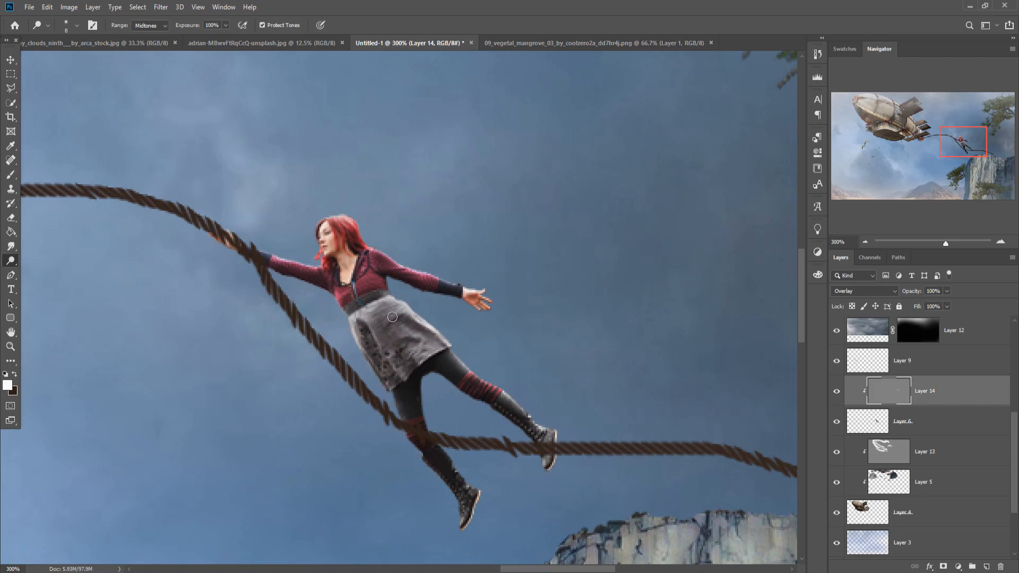
click(12, 61)
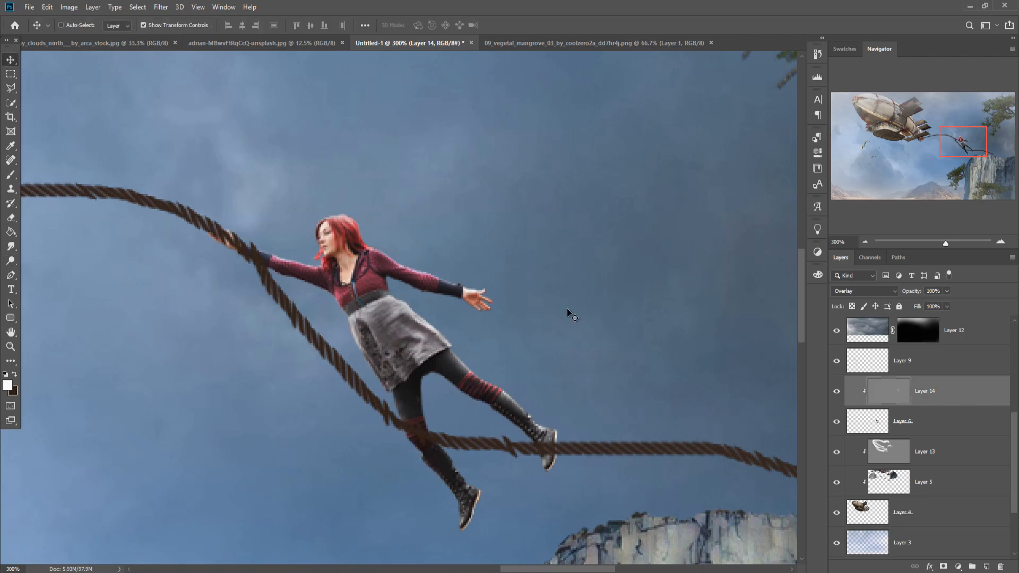
key(ctrl+0)
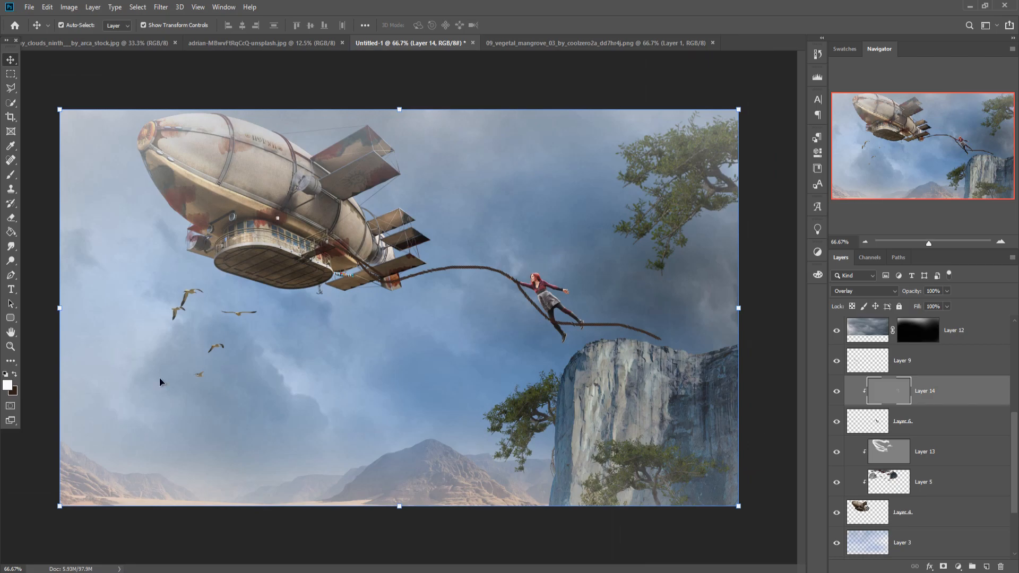
- Duplicate the birds' layer, Layer 9, and place the copy beside the original flock beneath the airship's tail at about 96% scale
click(961, 336)
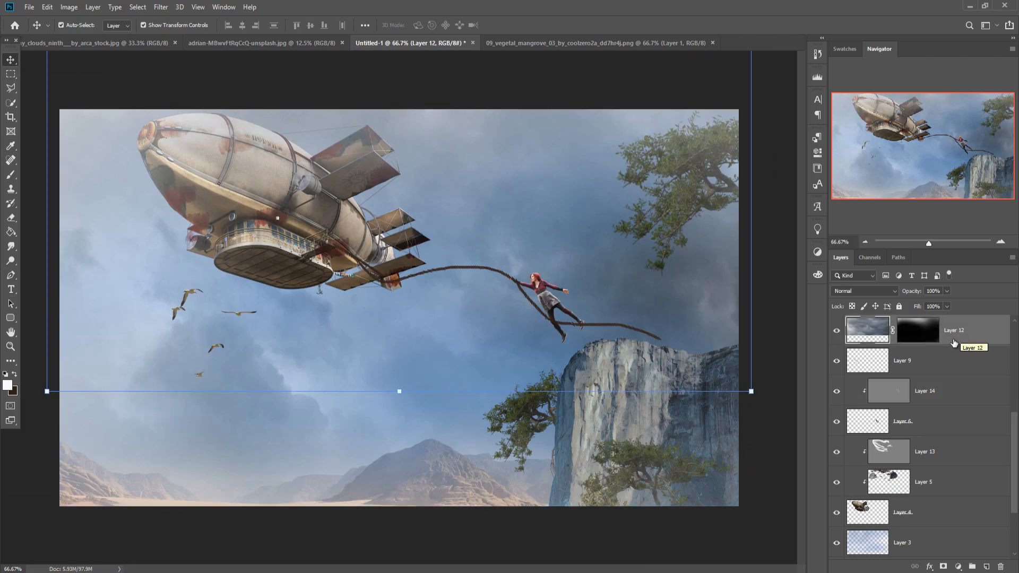
click(187, 295)
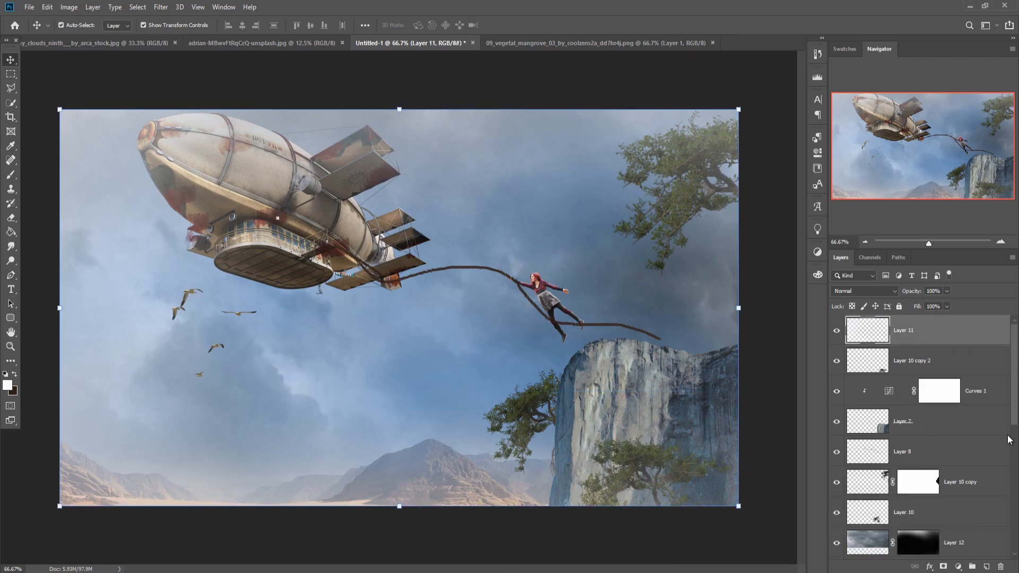
scroll(1005, 438, down, 7)
click(937, 363)
right_click(940, 363)
click(830, 172)
click(594, 162)
drag(255, 290, 347, 315)
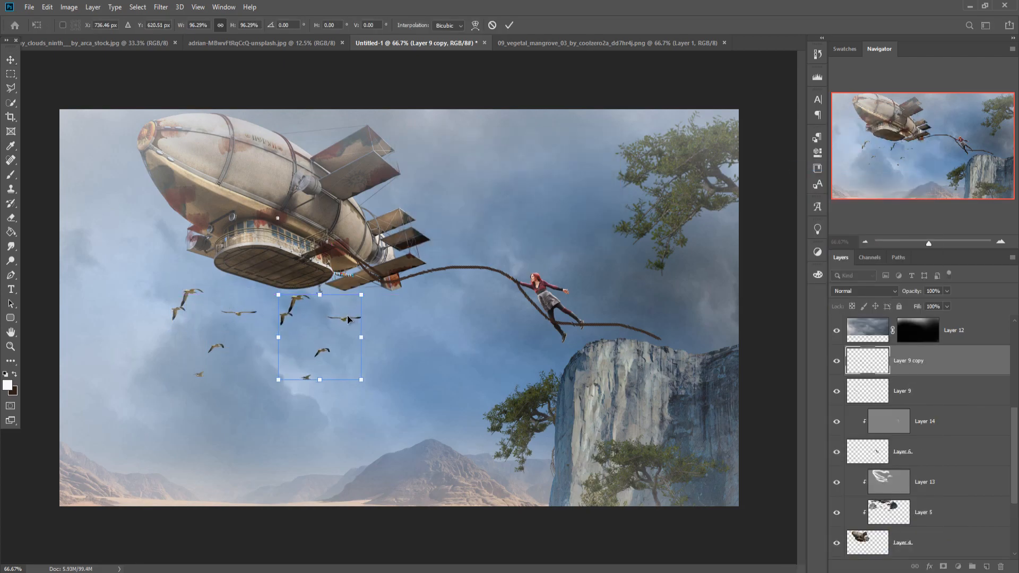
click(508, 25)
- Duplicate the copied birds' layer as Layer 9 copy 2 and move it up over the airship's body
right_click(938, 366)
click(827, 167)
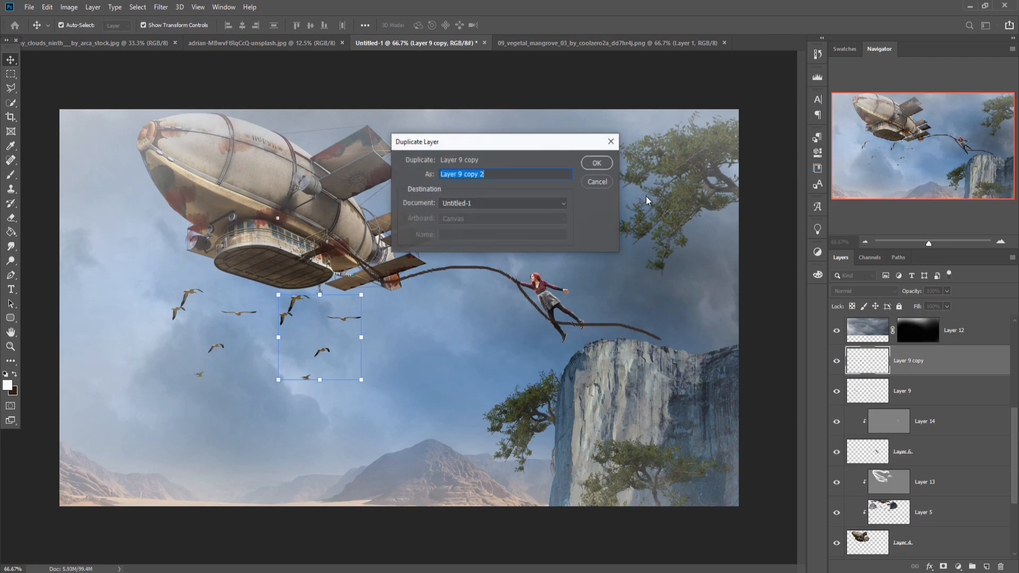
key(Return)
drag(298, 299, 257, 122)
- Add a Color Balance adjustment above Layer 11 and adjust the yellow-blue balance of its midtones
click(980, 328)
scroll(976, 422, up, 5)
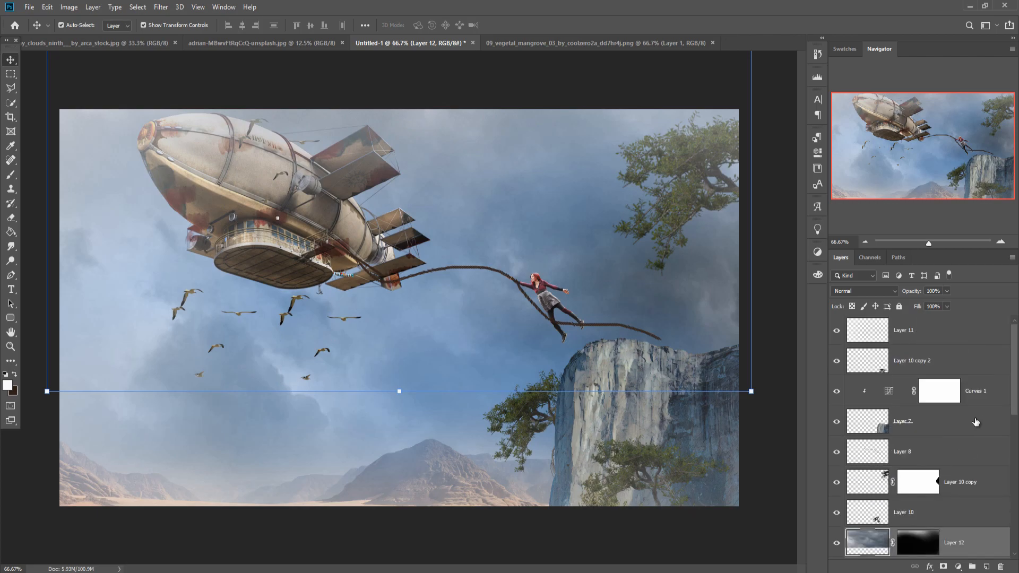
click(927, 343)
click(958, 566)
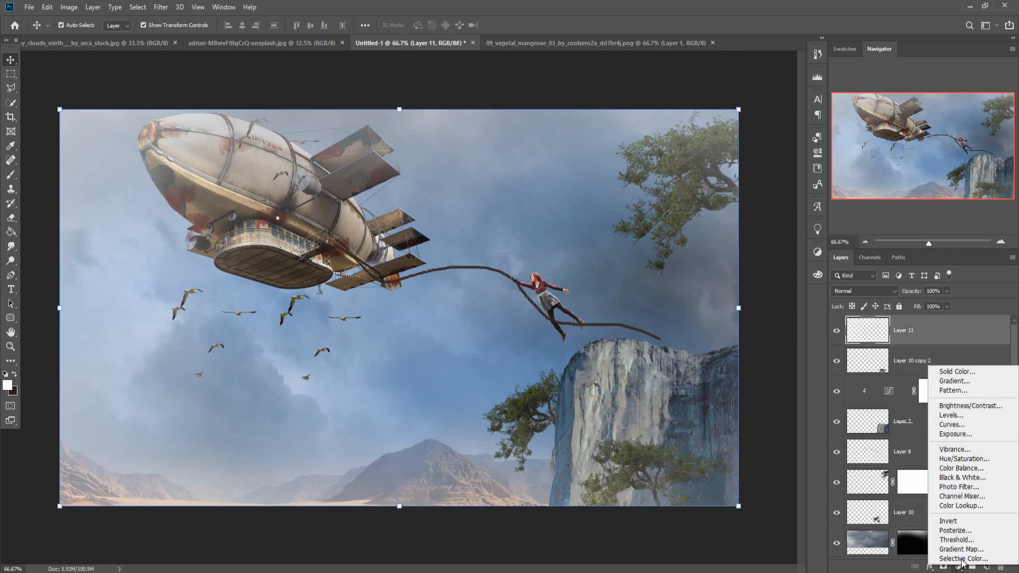
click(956, 465)
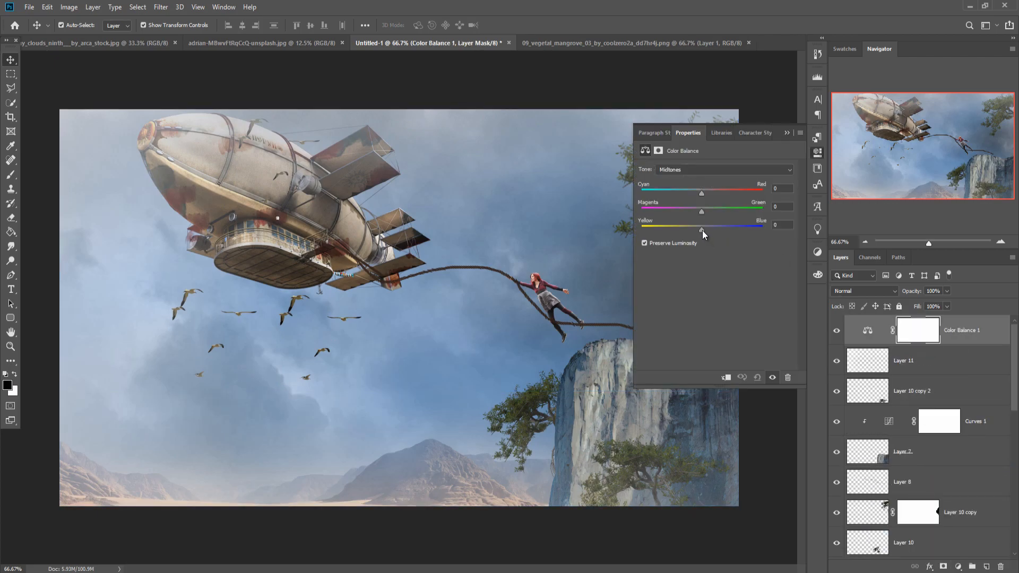
drag(702, 231, 704, 230)
click(786, 133)
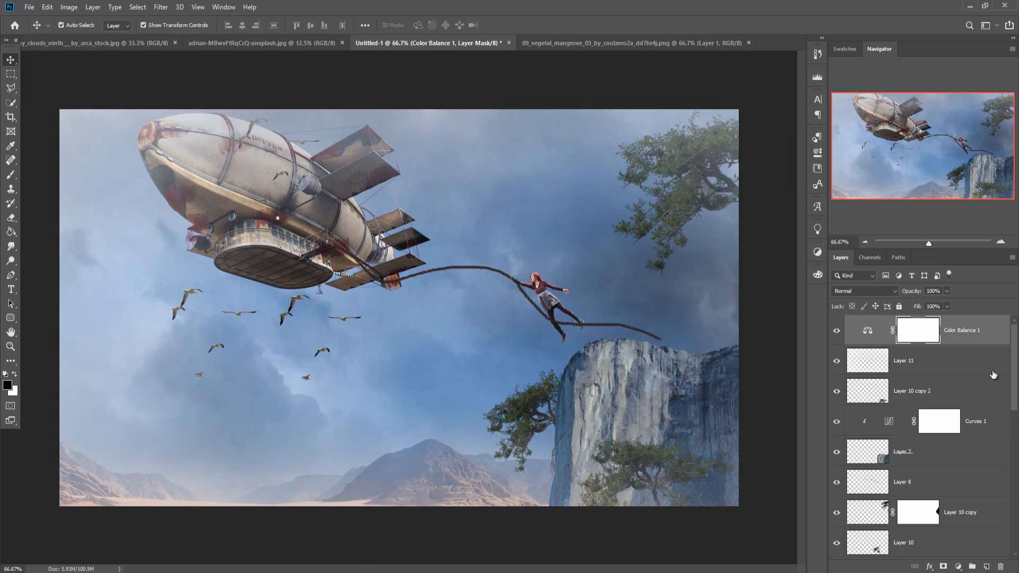
- Add a new layer above Curves 1, clip it to the cliff, and set its blend mode to Overlay
scroll(945, 393, down, 2)
click(970, 383)
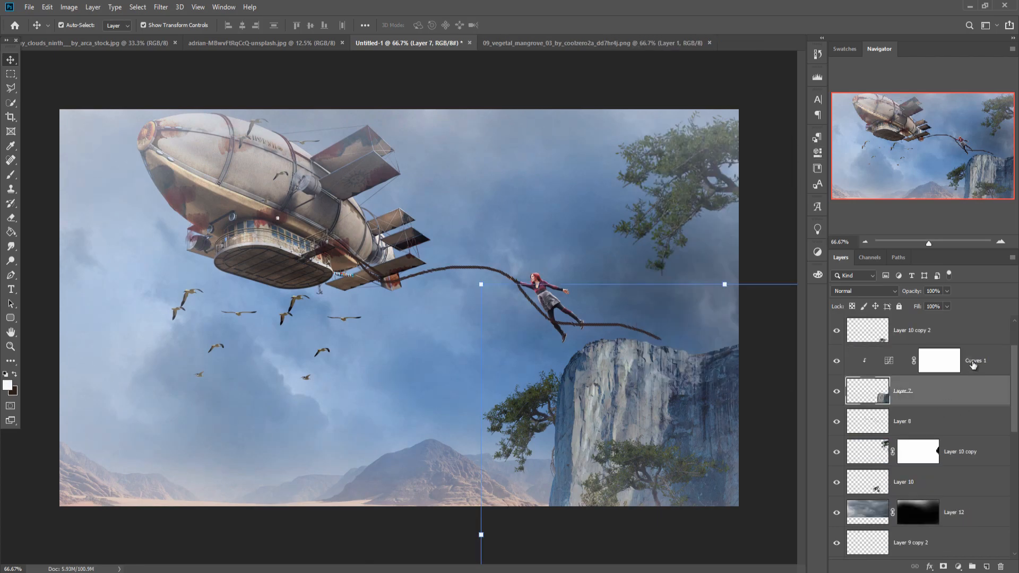
click(972, 364)
click(984, 566)
right_click(938, 355)
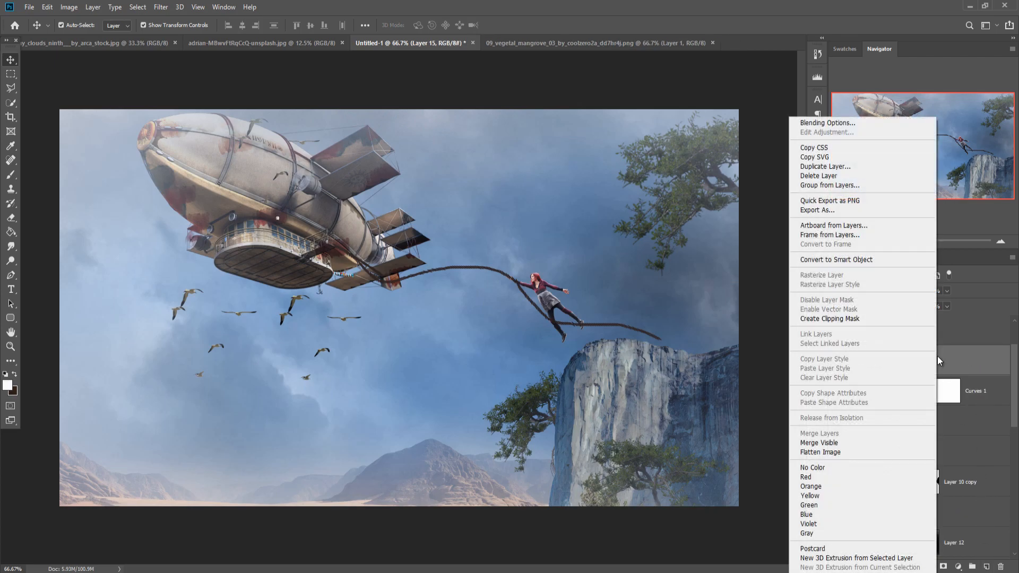
click(825, 321)
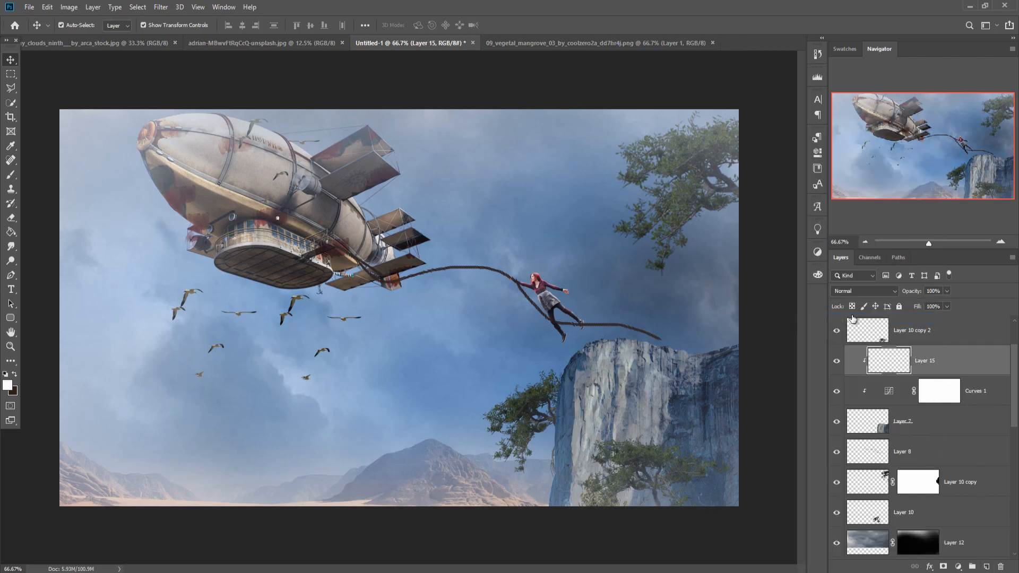
click(877, 292)
click(841, 425)
- Fill the cliff's clipped Overlay layer with 50% gray at 100% opacity
key(alt+e)
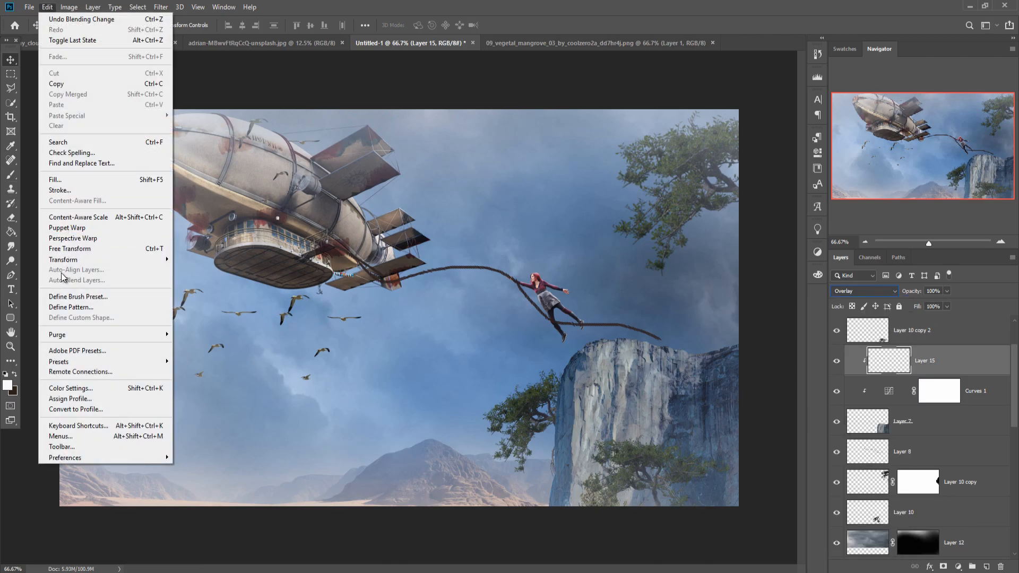
click(69, 179)
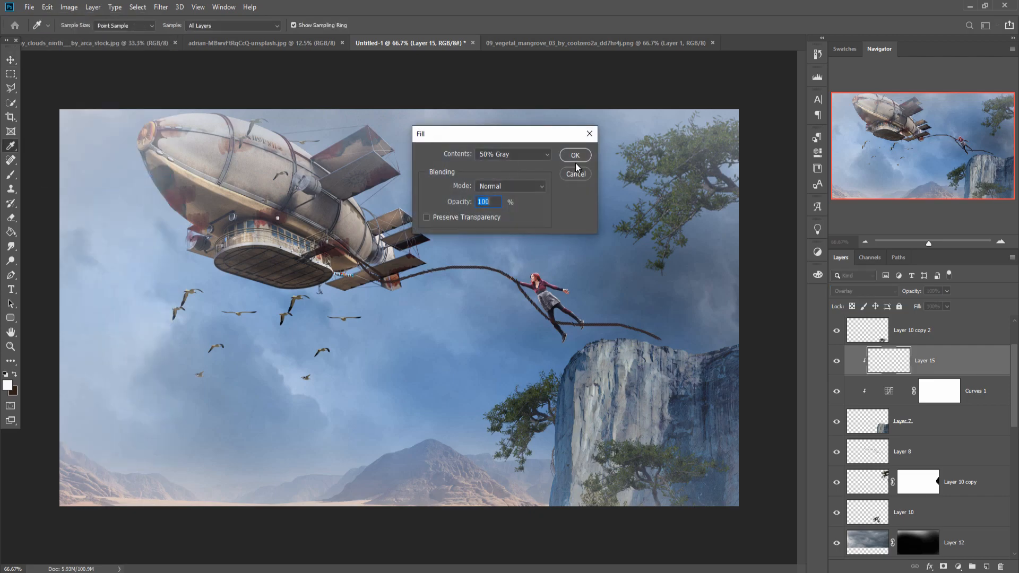
click(575, 158)
- Dodge the midtones down the cliff's rock face and left edge at 100% exposure with 50 px and 40 px brushes
key(o)
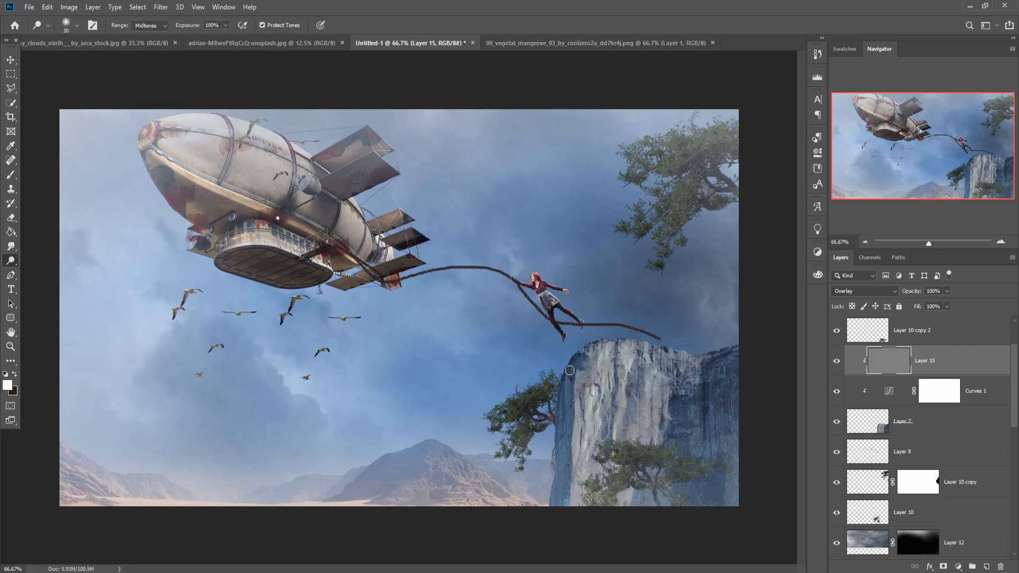
key(ctrl+plus)
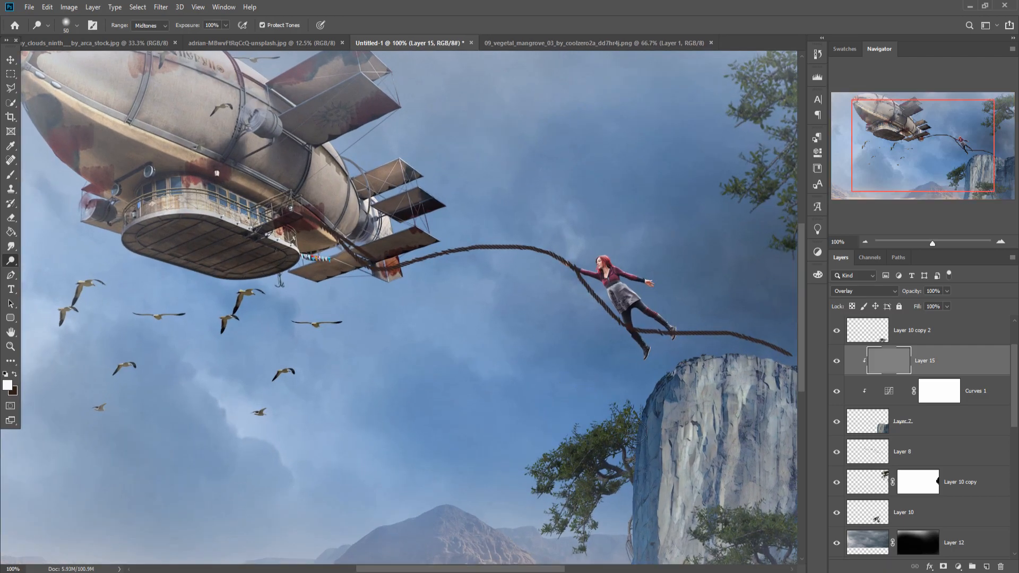
drag(616, 402, 550, 291)
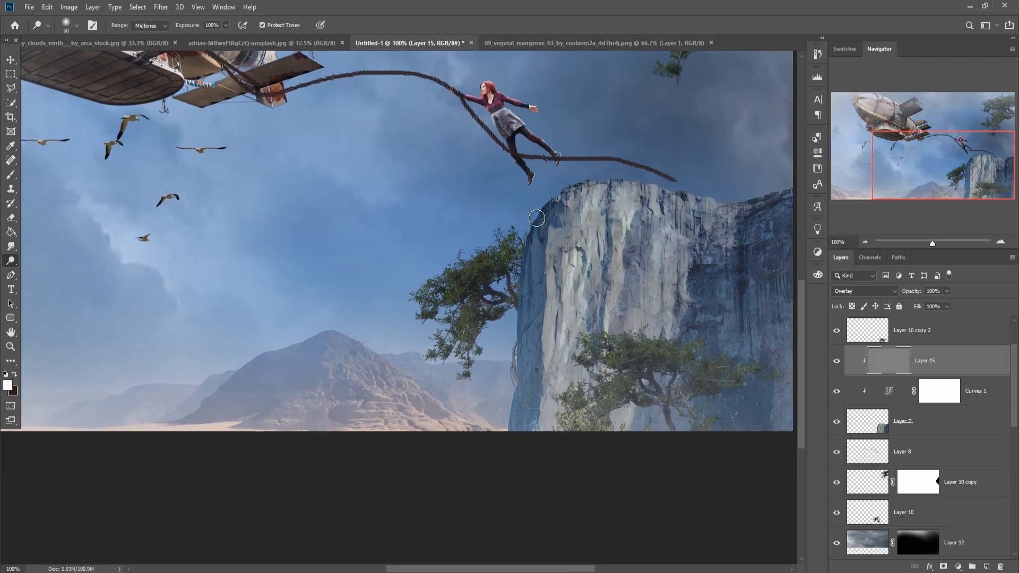
mouse_move(553, 233)
mouse_down()
mouse_move(543, 450)
mouse_move(530, 238)
mouse_move(510, 425)
mouse_up()
mouse_move(546, 210)
mouse_down()
mouse_move(603, 188)
mouse_move(589, 409)
mouse_up()
mouse_move(711, 207)
mouse_down()
mouse_move(684, 337)
mouse_move(664, 196)
mouse_move(748, 220)
mouse_move(697, 369)
mouse_up()
mouse_move(562, 316)
mouse_down()
mouse_move(552, 419)
mouse_move(545, 397)
mouse_up()
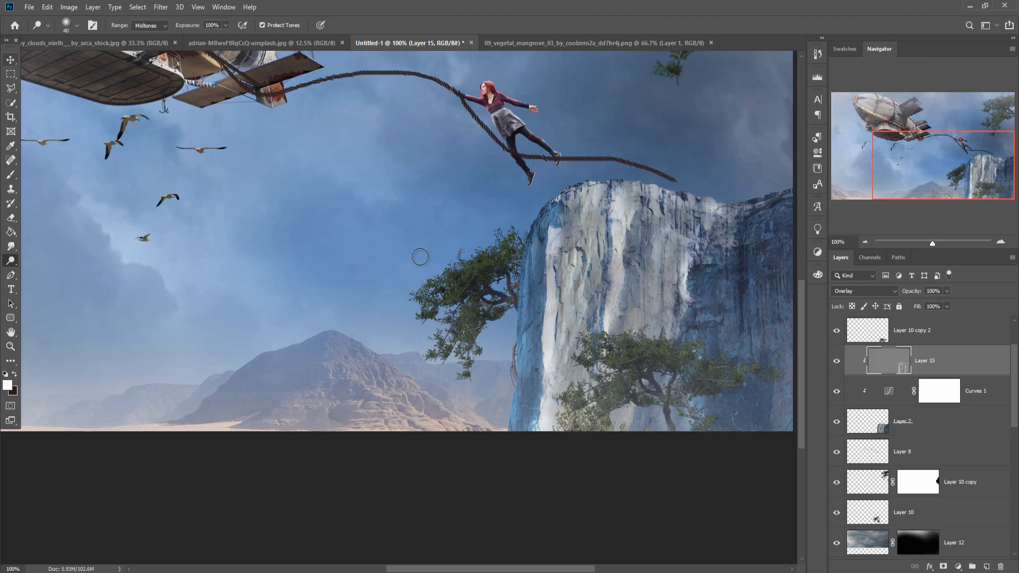
key(ctrl+minus)
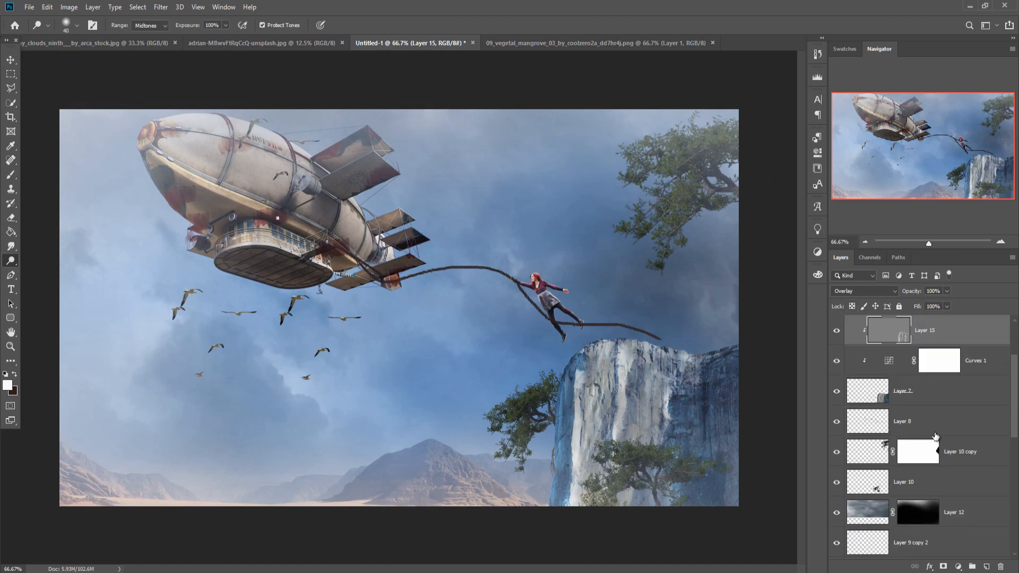
- Set Layer 16, clipped to the upper tree's Layer 10 copy, to Overlay and fill it with 50% gray
click(864, 290)
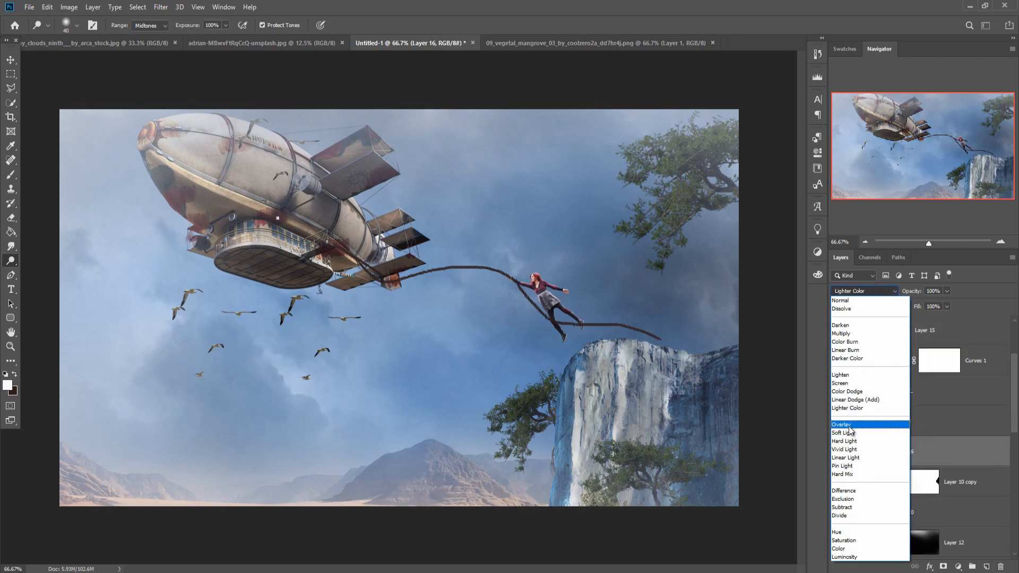
click(848, 427)
click(48, 7)
click(58, 180)
click(575, 155)
- Dodge the midtones of the upper tree's foliage at 100% exposure with a 150 px brush
key(o)
mouse_move(635, 156)
mouse_down()
mouse_move(668, 123)
mouse_move(638, 167)
mouse_up()
mouse_move(630, 243)
mouse_down()
mouse_move(648, 257)
mouse_move(654, 170)
mouse_move(619, 224)
mouse_up()
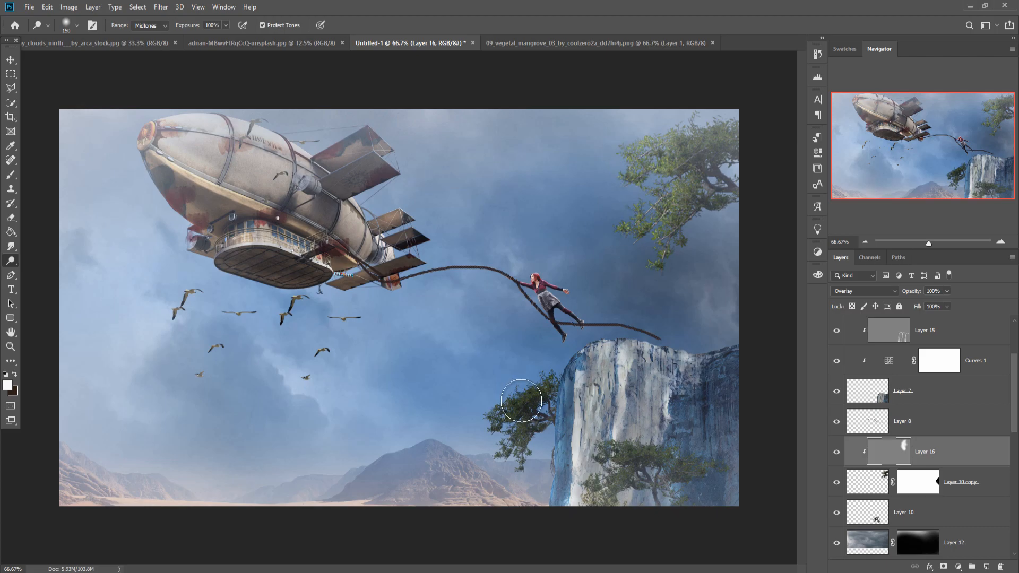
- Add a new layer above Layer 10, set its blend mode to Overlay, and clip it to the tree on the cliff's left edge
scroll(987, 398, up, 3)
click(945, 393)
scroll(946, 393, down, 2)
scroll(945, 393, down, 3)
click(935, 465)
click(986, 567)
click(865, 291)
click(847, 425)
right_click(924, 451)
click(817, 318)
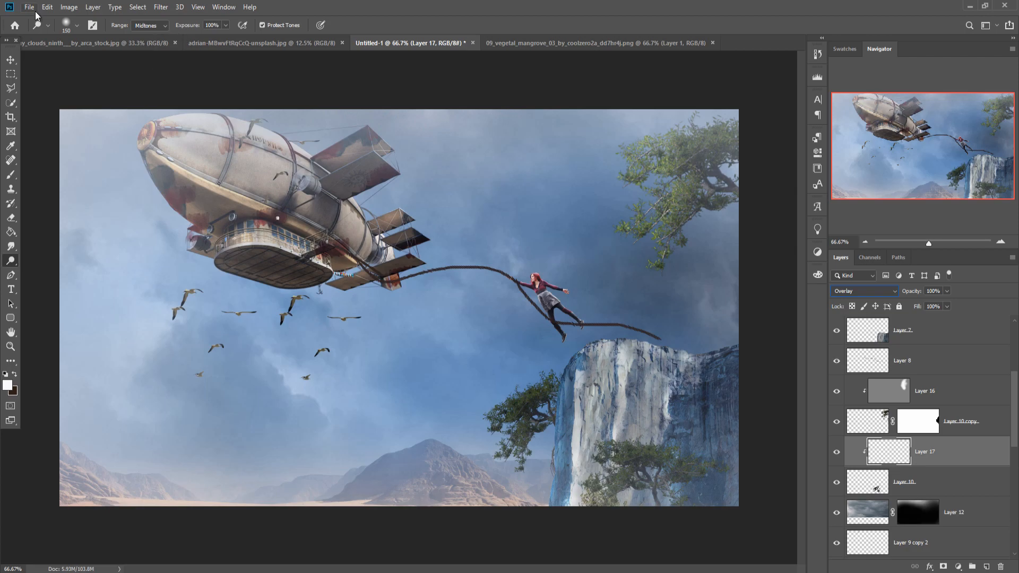
- Fill Layer 17 with 50% gray and dodge the foliage on the cliff's left edge with a 150 px brush
mouse_move(522, 386)
mouse_down()
mouse_move(493, 435)
mouse_move(520, 380)
mouse_move(492, 404)
mouse_up()
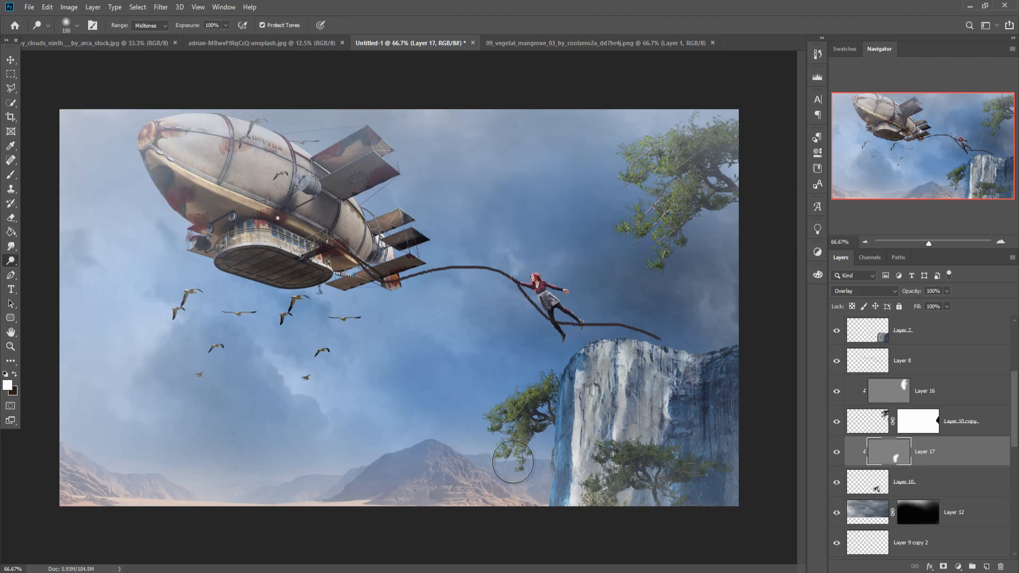
click(11, 60)
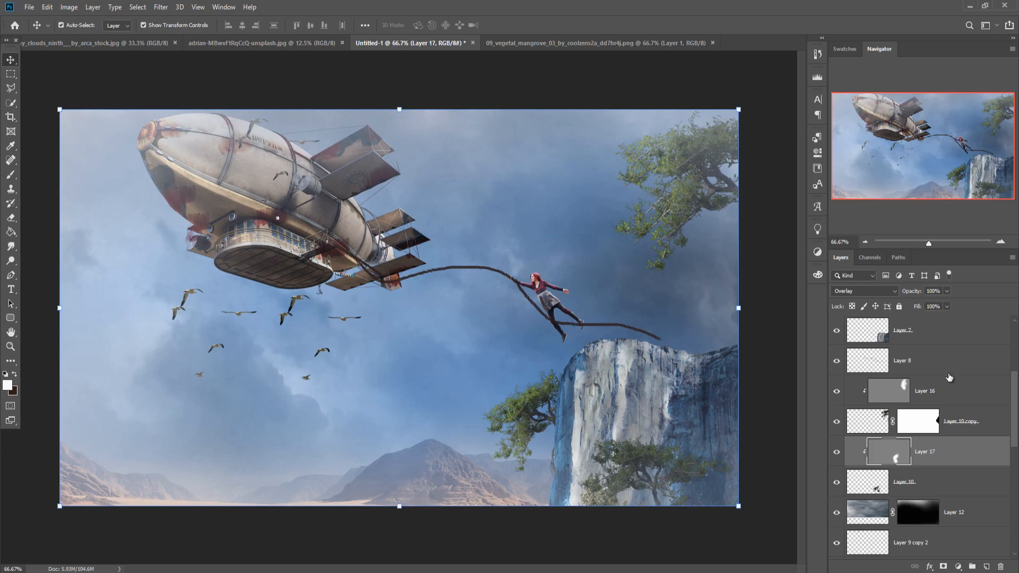
- Extend the canvas upward with the Crop tool to a height of about 16.25 in, adding sky above the airship
click(9, 76)
click(11, 117)
drag(399, 109, 399, 91)
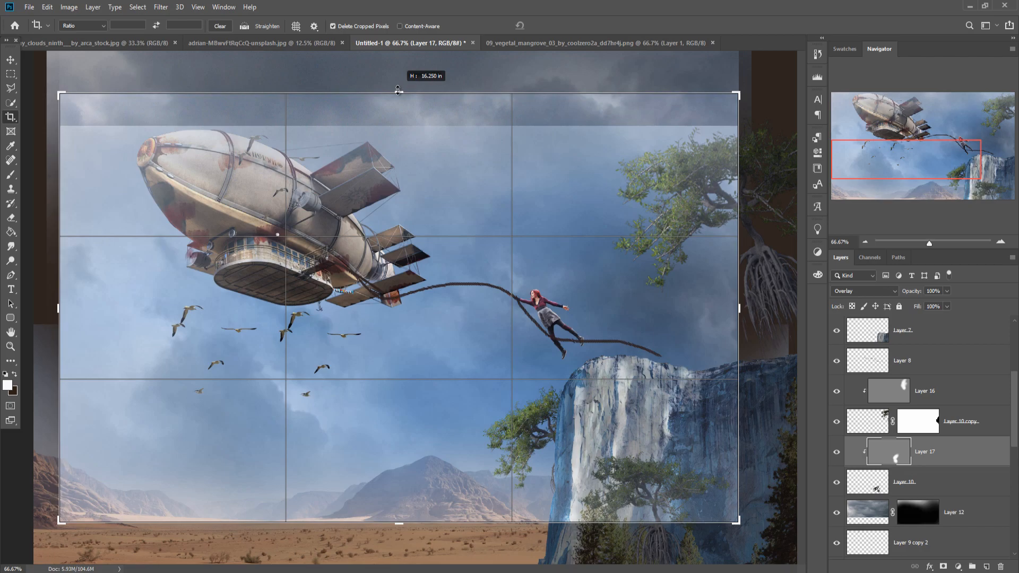
click(558, 24)
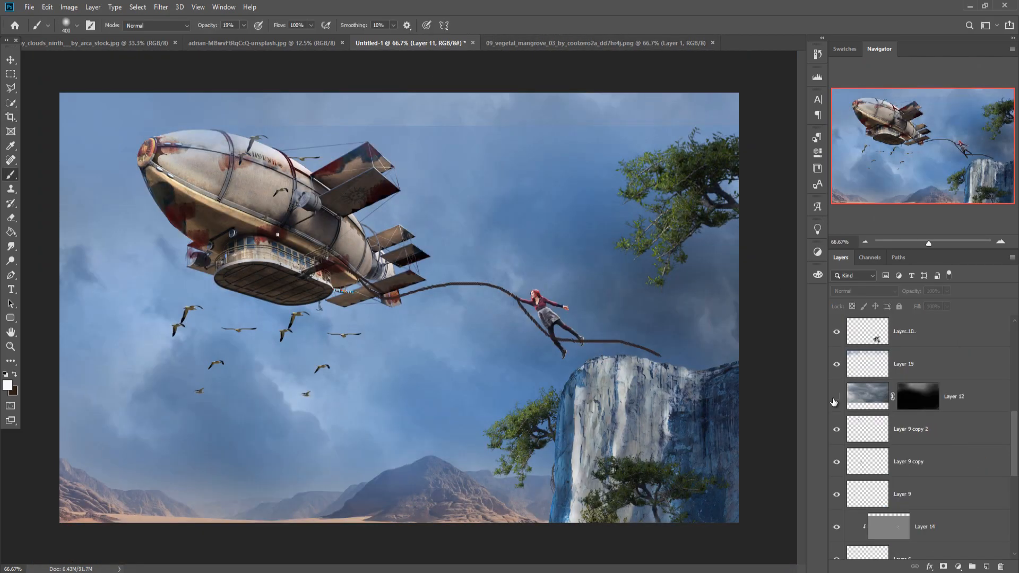
- Compare the sky with and without Layer 12's storm clouds and Layer 19 by toggling each layer's visibility
click(837, 397)
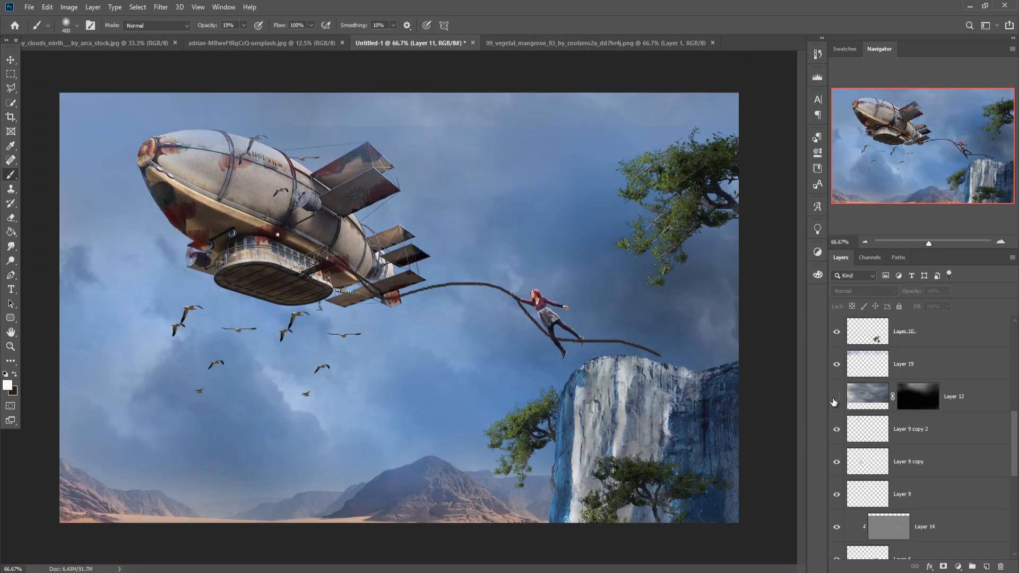
click(836, 397)
click(836, 397)
click(837, 397)
click(836, 397)
click(837, 365)
click(837, 366)
click(837, 365)
click(837, 365)
- Sample the sky's blue and paint it softly along the extended sky's top edge on Layer 3 with the 400 px brush
scroll(871, 393, down, 5)
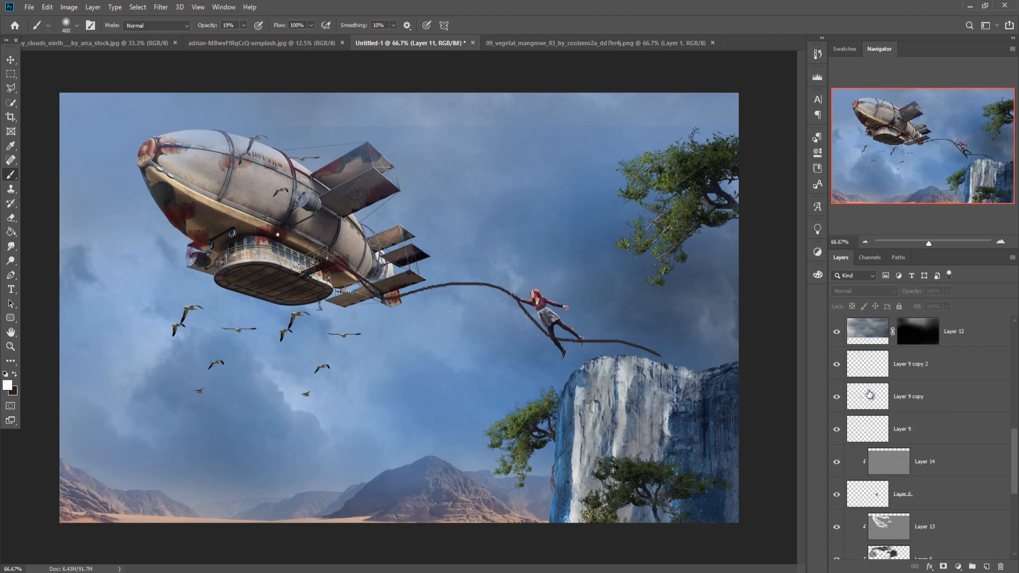
click(836, 462)
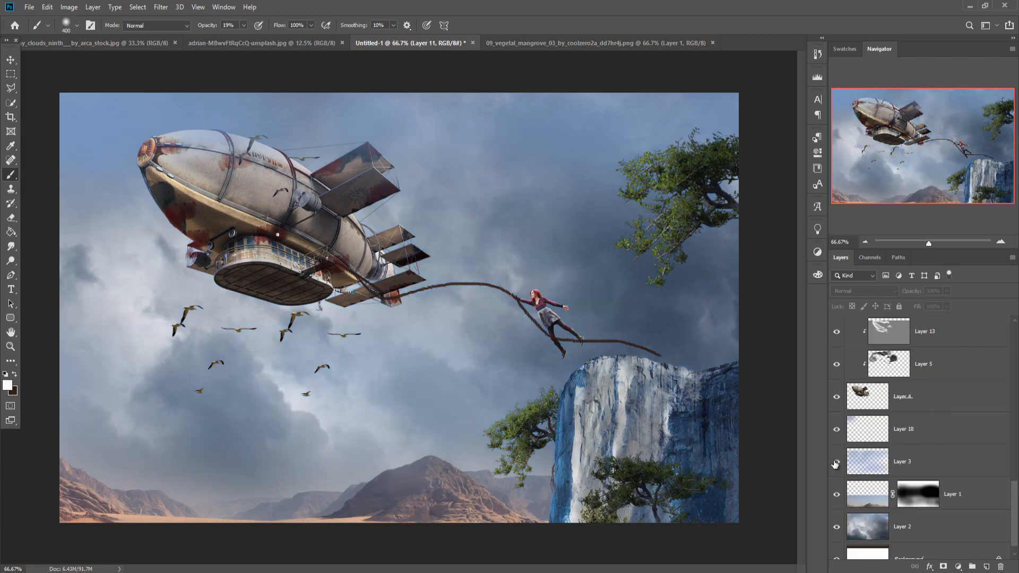
click(837, 462)
click(901, 465)
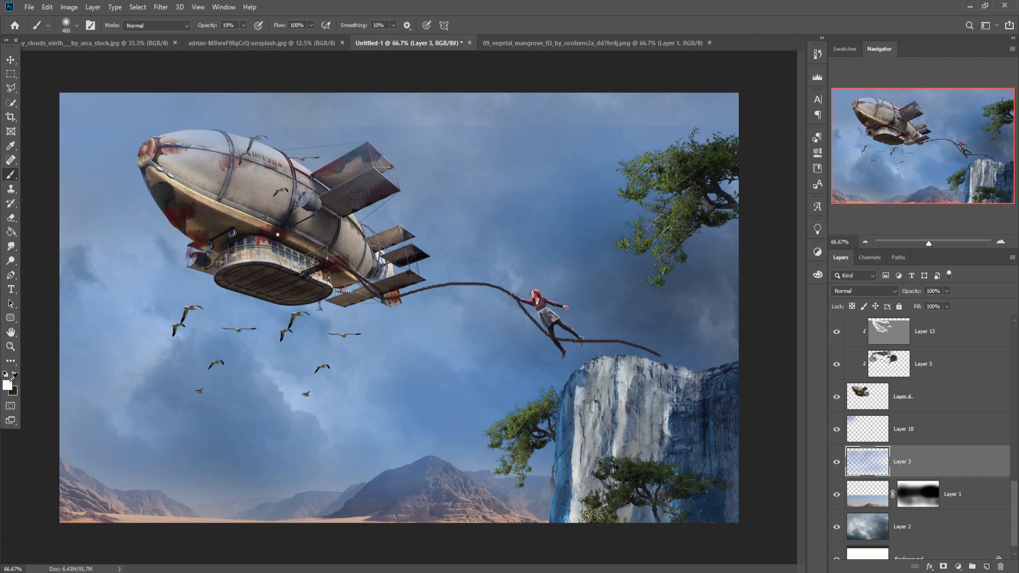
click(7, 385)
click(425, 130)
click(902, 334)
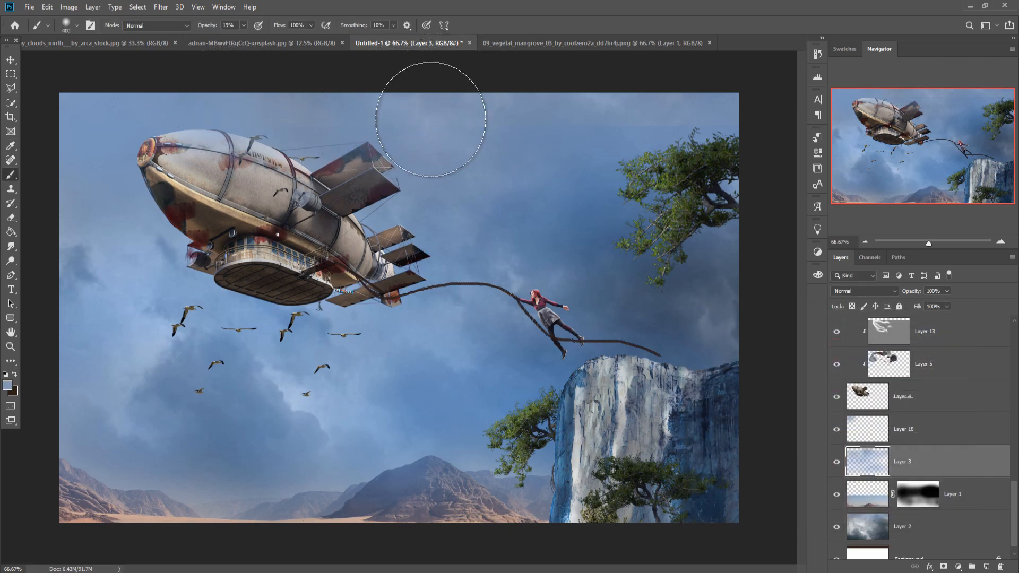
mouse_move(627, 118)
mouse_down()
mouse_move(713, 75)
mouse_move(615, 142)
mouse_move(689, 100)
mouse_move(591, 96)
mouse_up()
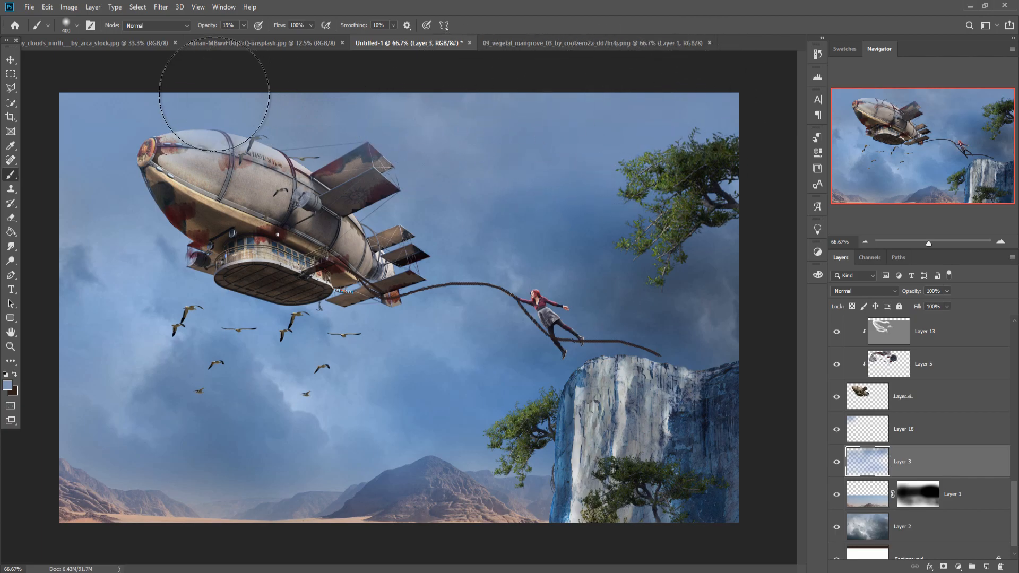
- Show Layer 11 and scale its haze up proportionally until it reaches the extended canvas's top edge
scroll(961, 431, up, 5)
scroll(960, 431, up, 5)
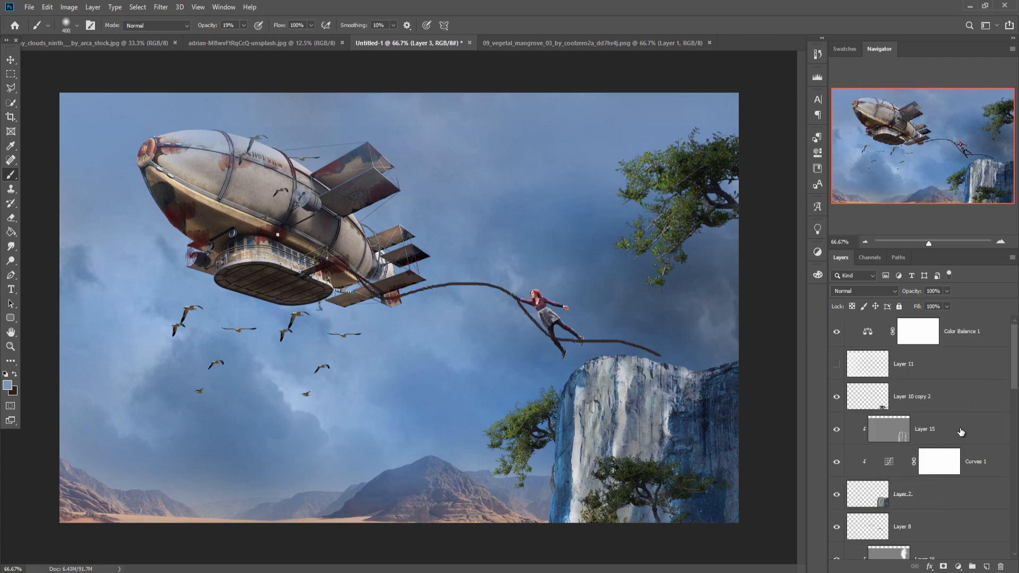
click(836, 364)
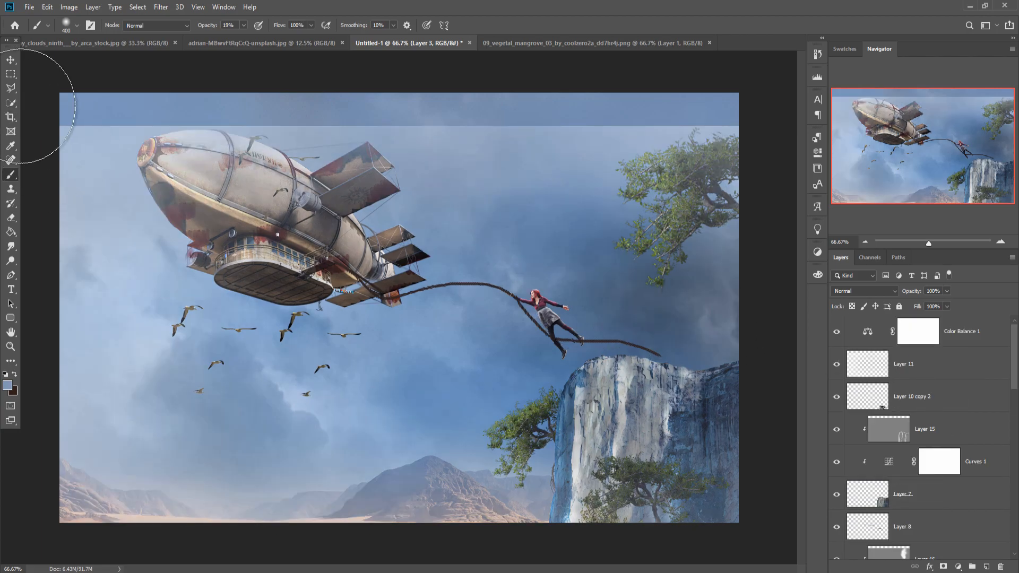
click(7, 61)
drag(399, 93, 400, 64)
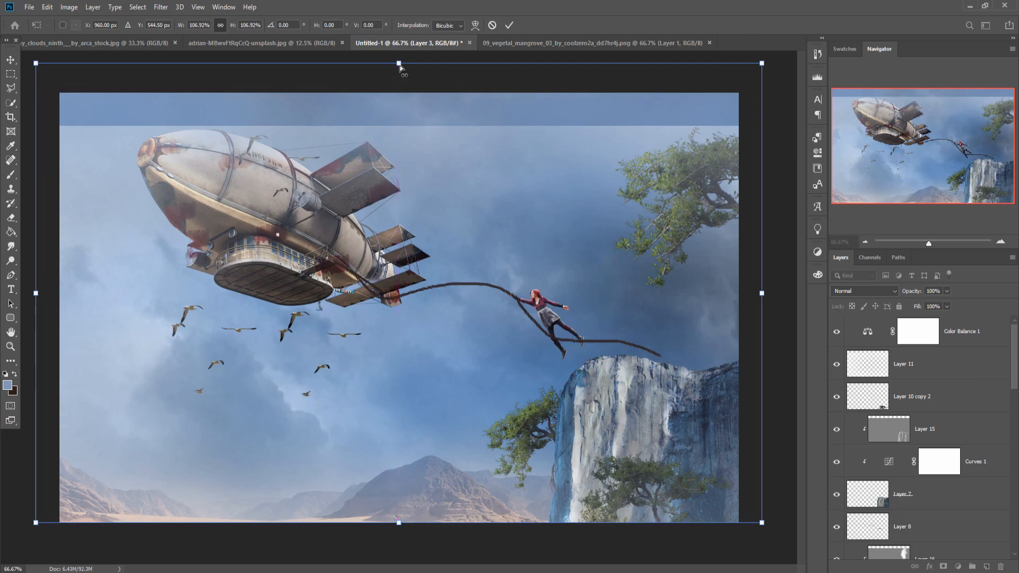
key(ctrl+z)
click(894, 365)
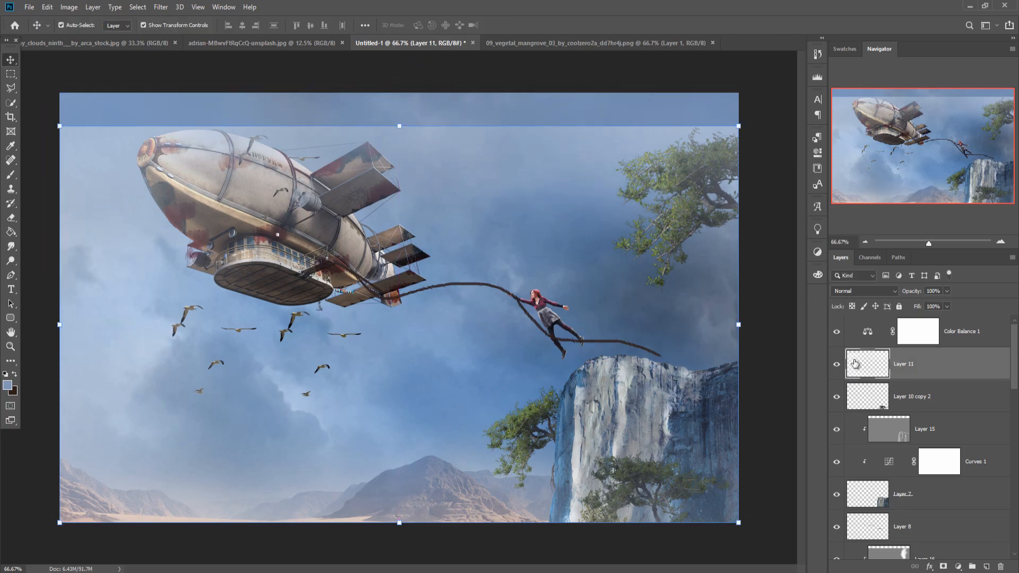
drag(399, 123, 399, 93)
click(509, 25)
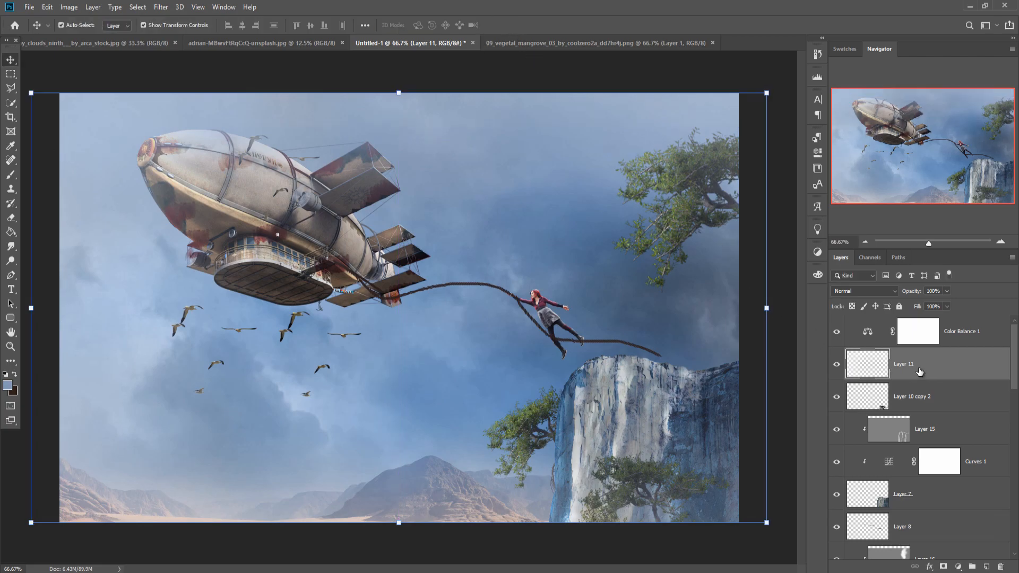
- Add a new layer above Layer 11 and set the brush's foreground color to near-white #fefdfc
click(971, 341)
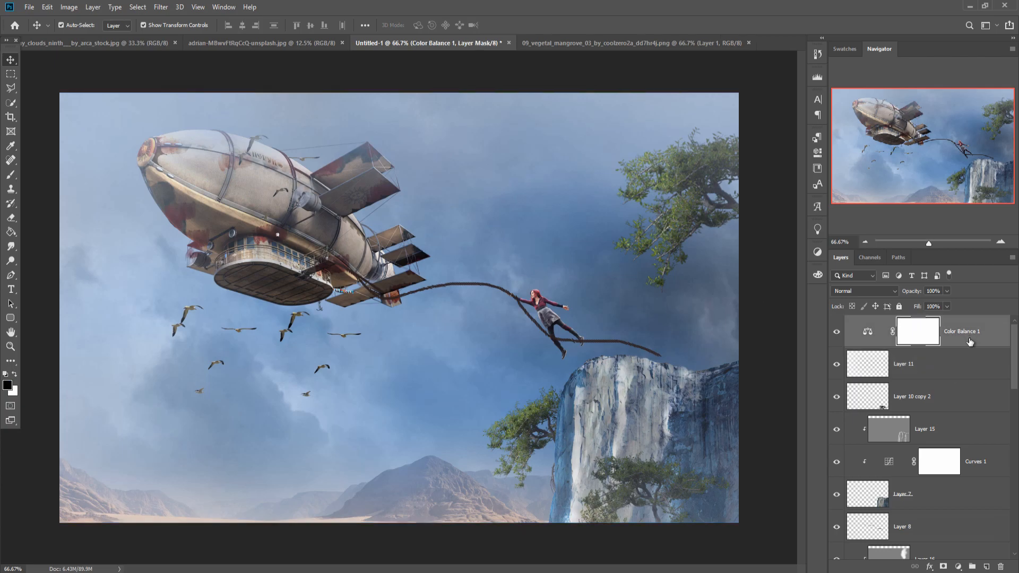
click(959, 364)
click(987, 567)
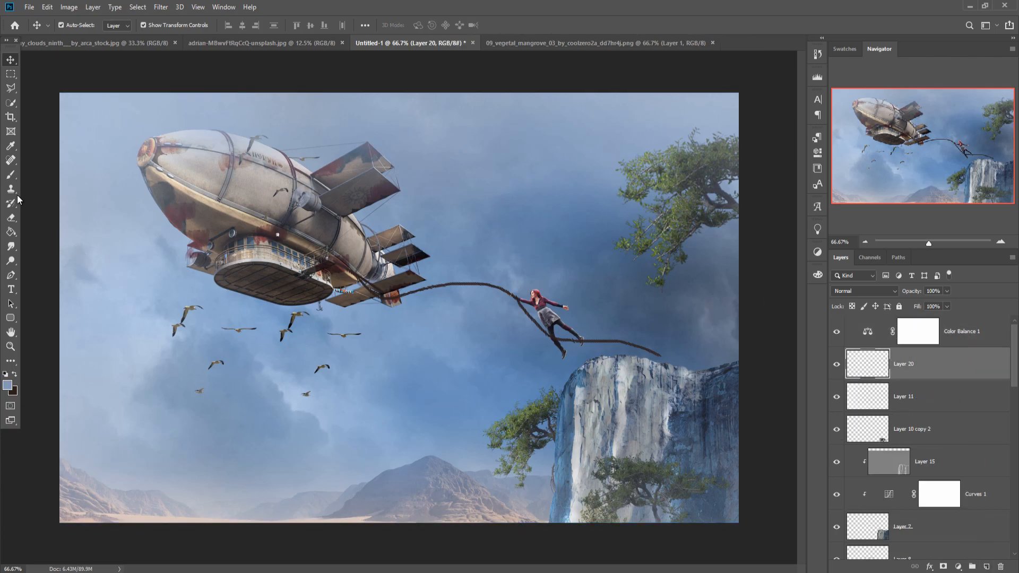
click(9, 176)
click(14, 375)
click(8, 386)
click(691, 339)
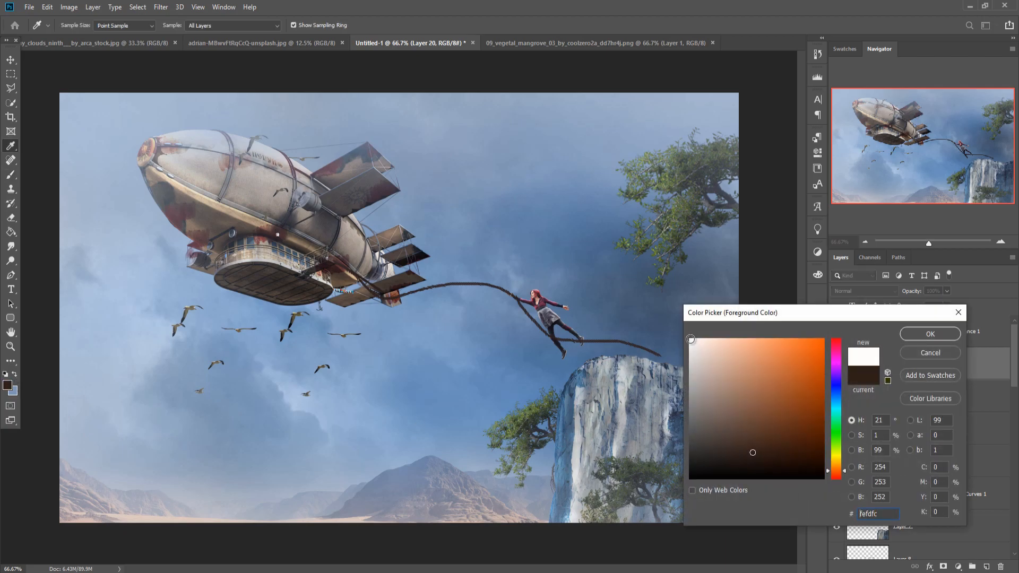
click(930, 334)
- Paint a soft white glow over the sky's upper-left corner on Layer 20 with a 1000 px brush at 19% opacity
key(bracketright)
key(bracketright)
key(bracketright)
key(bracketright)
key(bracketright)
key(bracketright)
click(89, 96)
drag(89, 97, 91, 102)
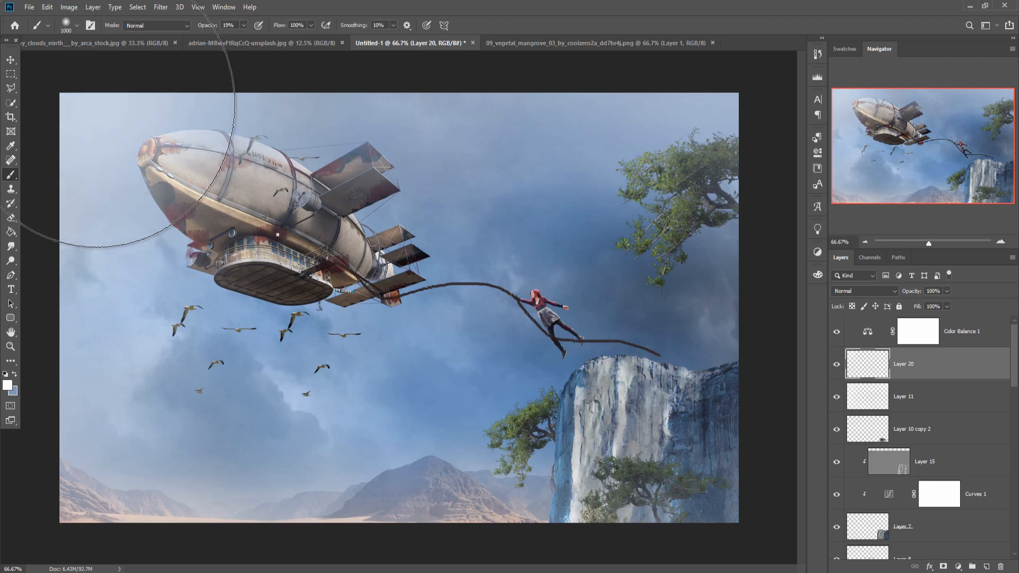
click(9, 59)
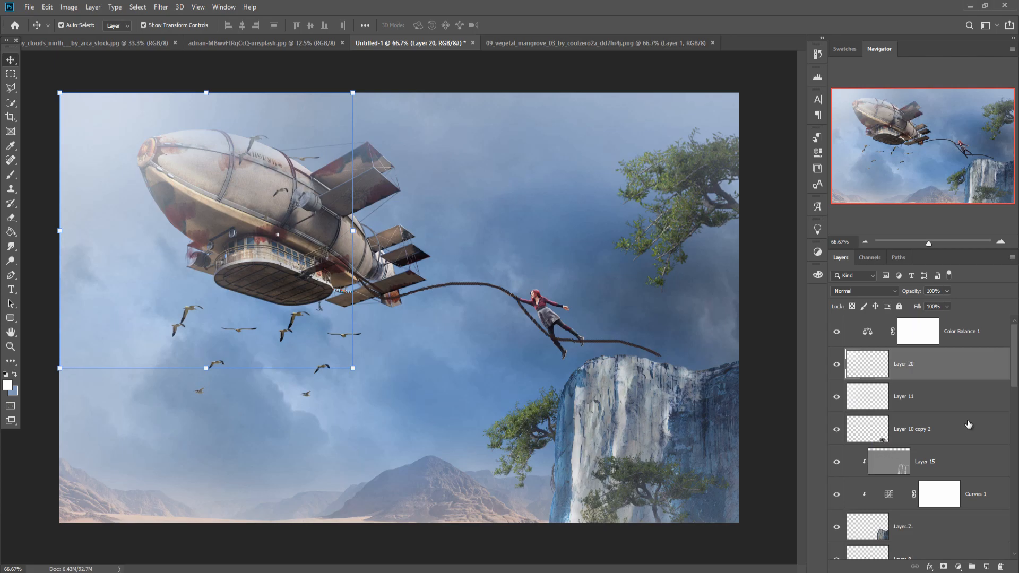
- Stamp all visible layers into a merged layer above Color Balance 1 and duplicate that merged layer
click(968, 332)
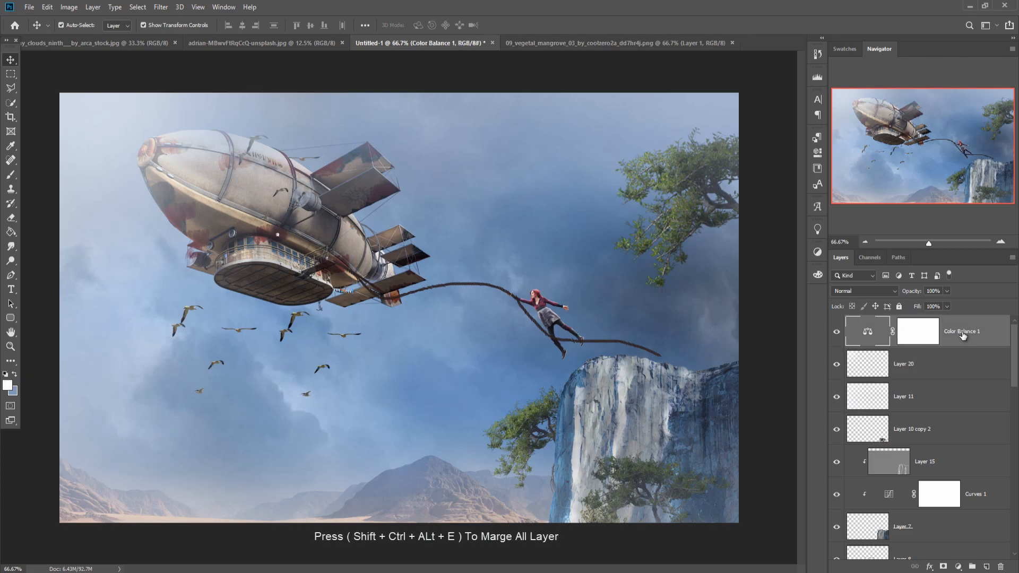
key(shift+ctrl+alt+e)
right_click(963, 333)
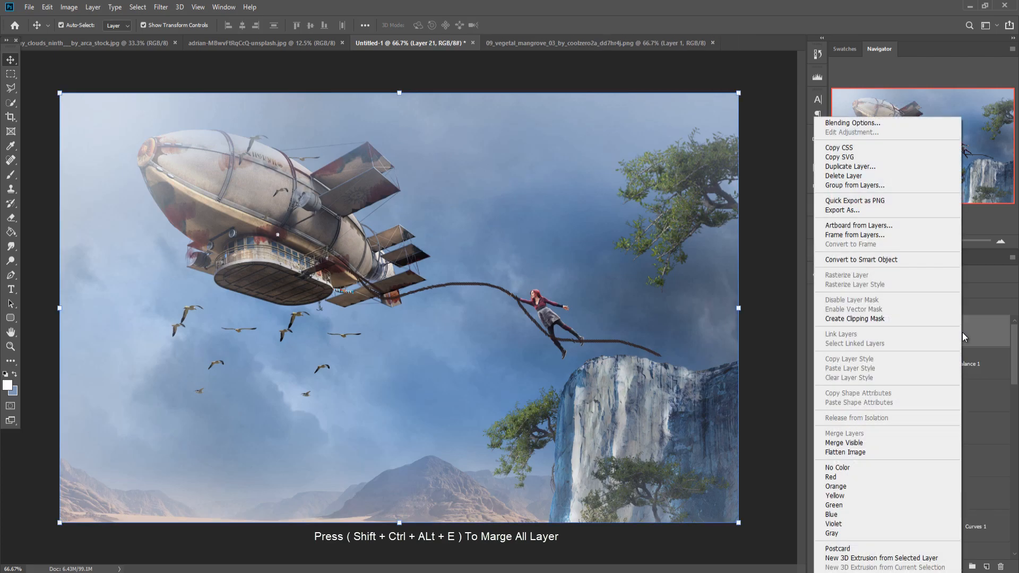
click(876, 168)
click(604, 165)
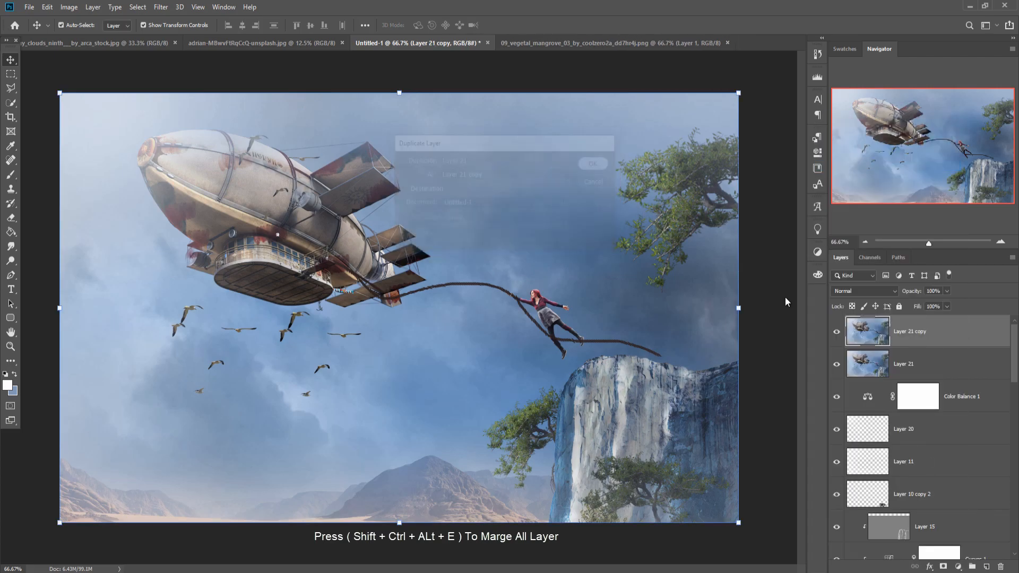
- Hide Layer 21 and convert Layer 21 copy to a Smart Object
click(837, 364)
right_click(909, 333)
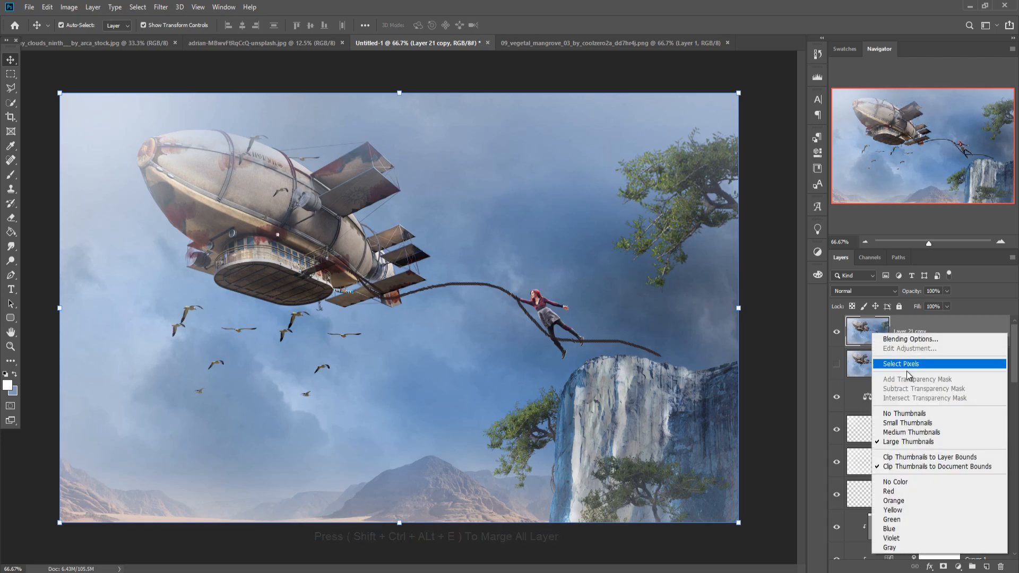
right_click(927, 323)
click(827, 261)
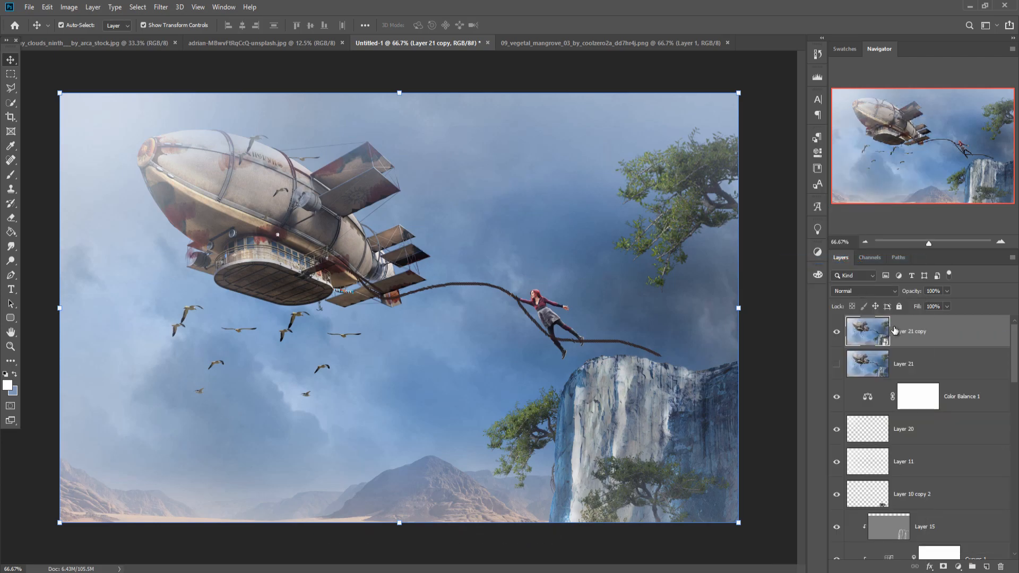
- Split-tone Layer 21 copy with the Camera Raw Filter: highlights hue 45, saturation 24; shadows hue 200, saturation 16
click(161, 7)
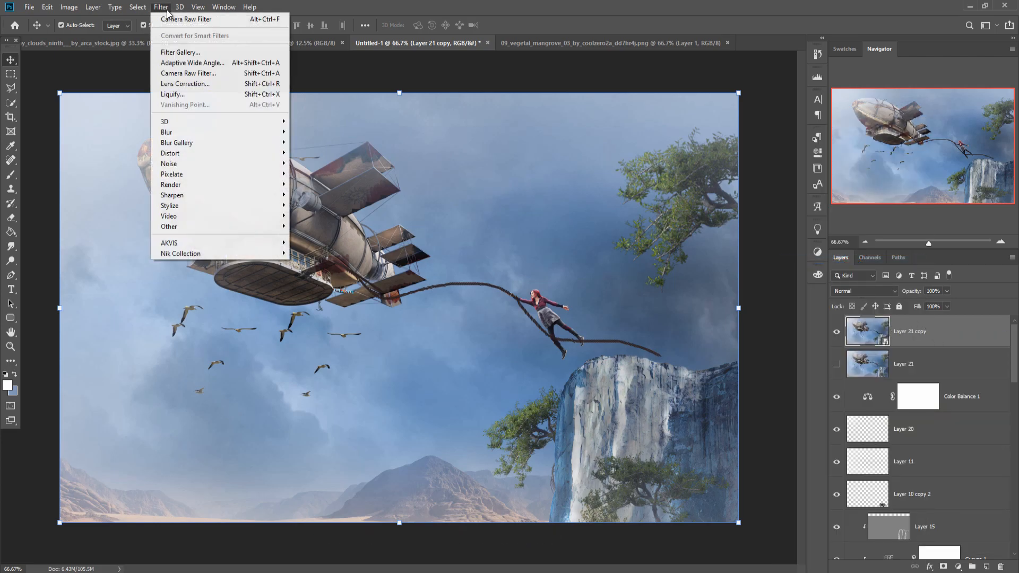
click(180, 72)
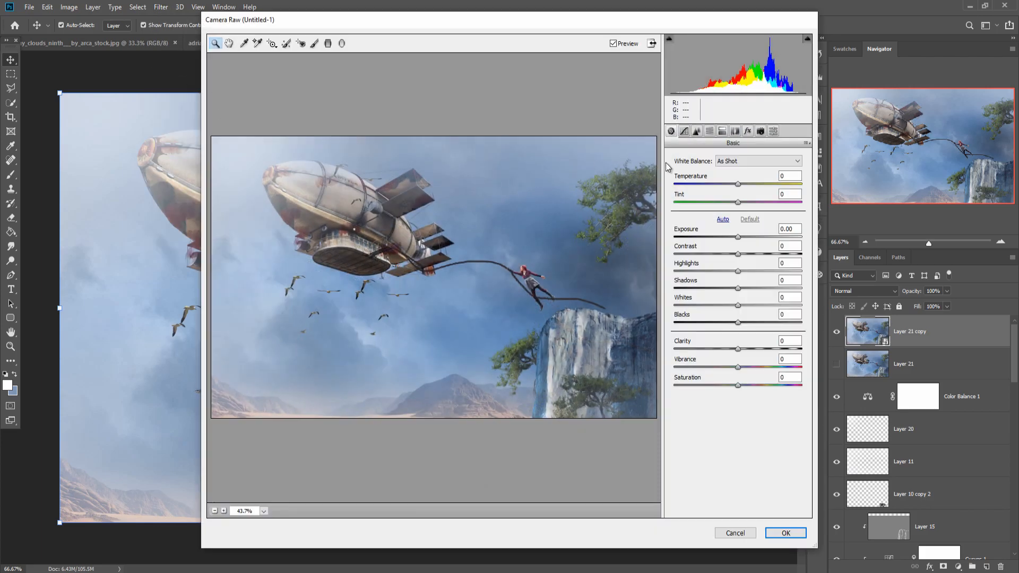
click(722, 132)
drag(675, 174, 705, 193)
drag(674, 260, 738, 259)
drag(674, 277, 747, 260)
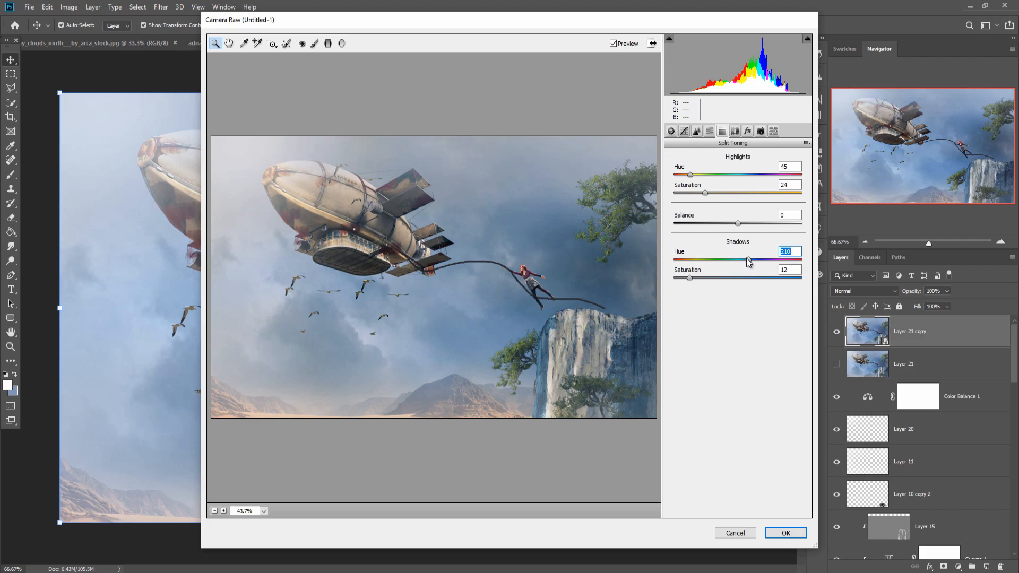
drag(690, 276, 745, 260)
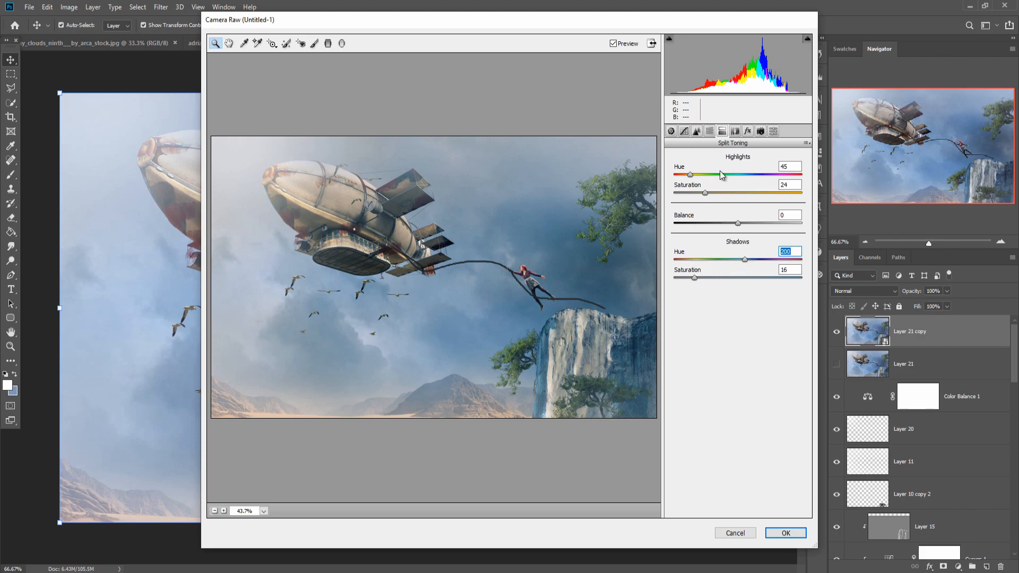
- Raise the Camera Raw sharpening amount, and set Highlights to +23, Whites to +23 and Blacks to -8
click(696, 131)
drag(675, 176, 740, 177)
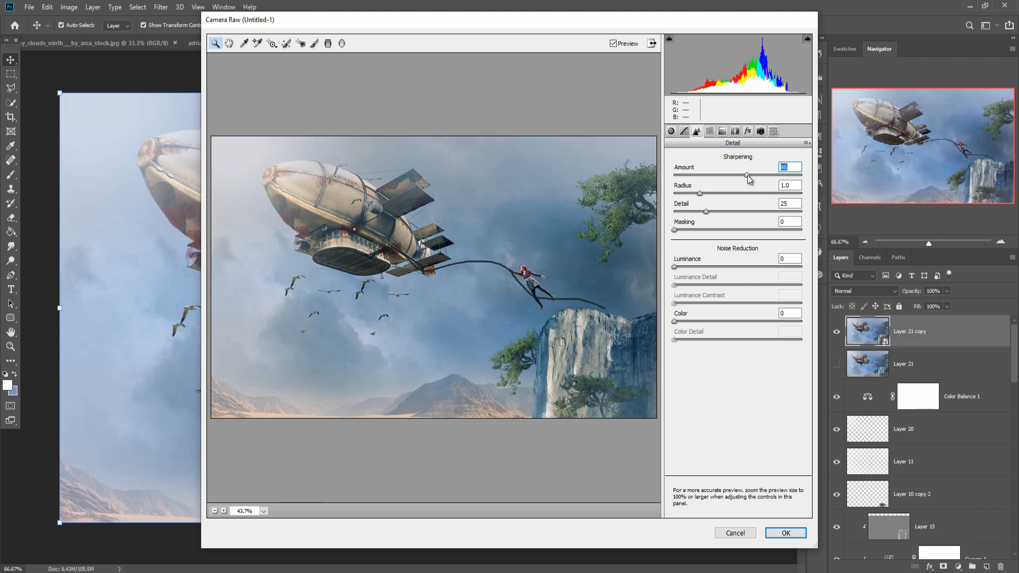
click(671, 131)
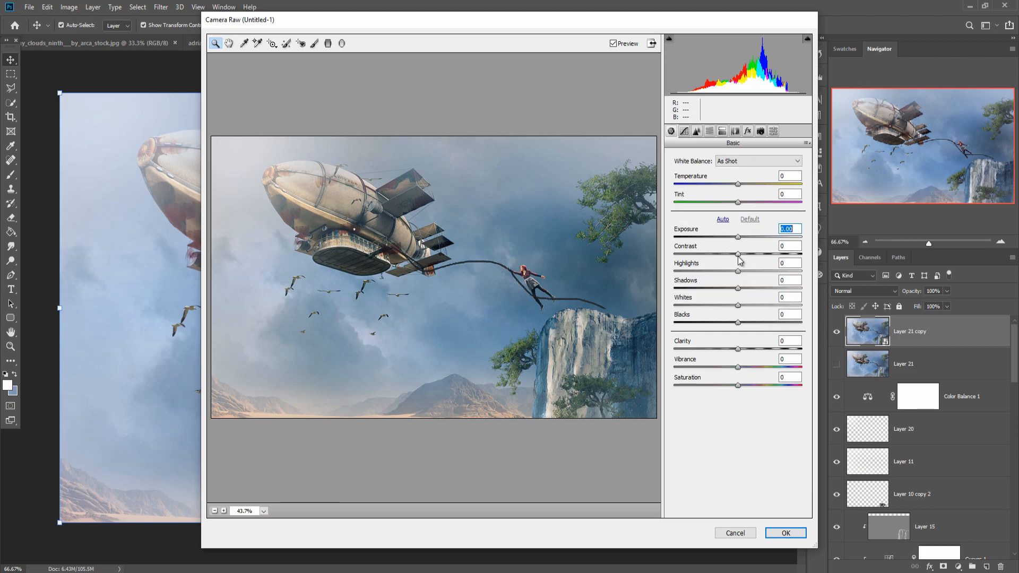
drag(738, 272, 732, 323)
click(739, 305)
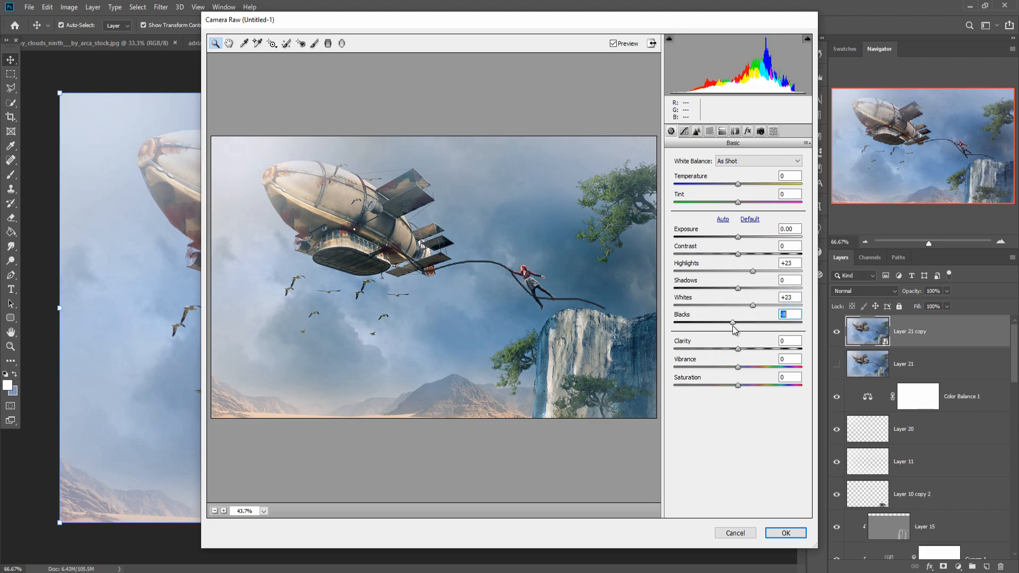
- Set Shadows to -7, Saturation to +25 and Contrast to +7, readjust Blacks, and apply the Camera Raw Filter
drag(737, 288, 737, 288)
drag(740, 385, 755, 383)
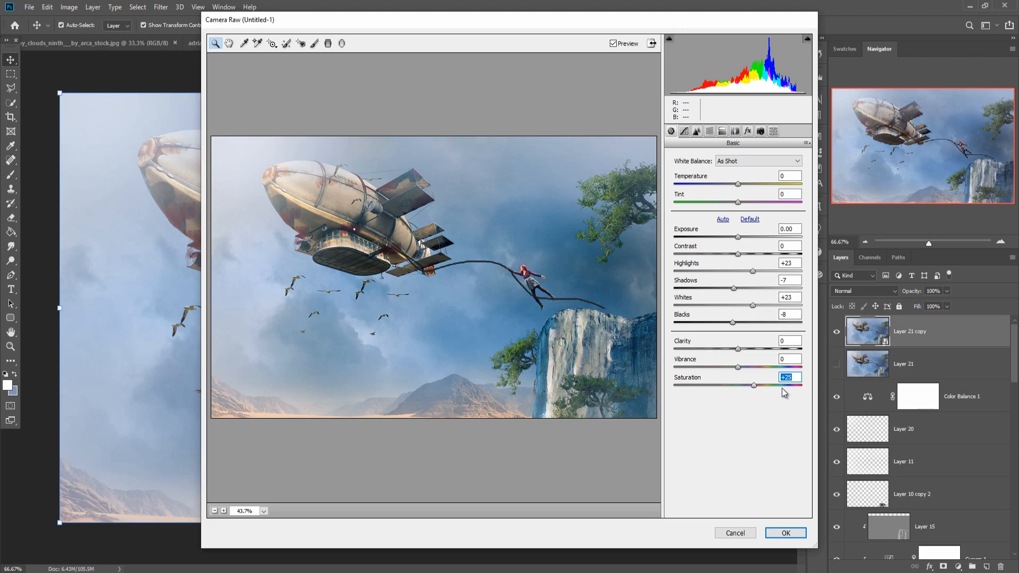
drag(738, 253, 745, 261)
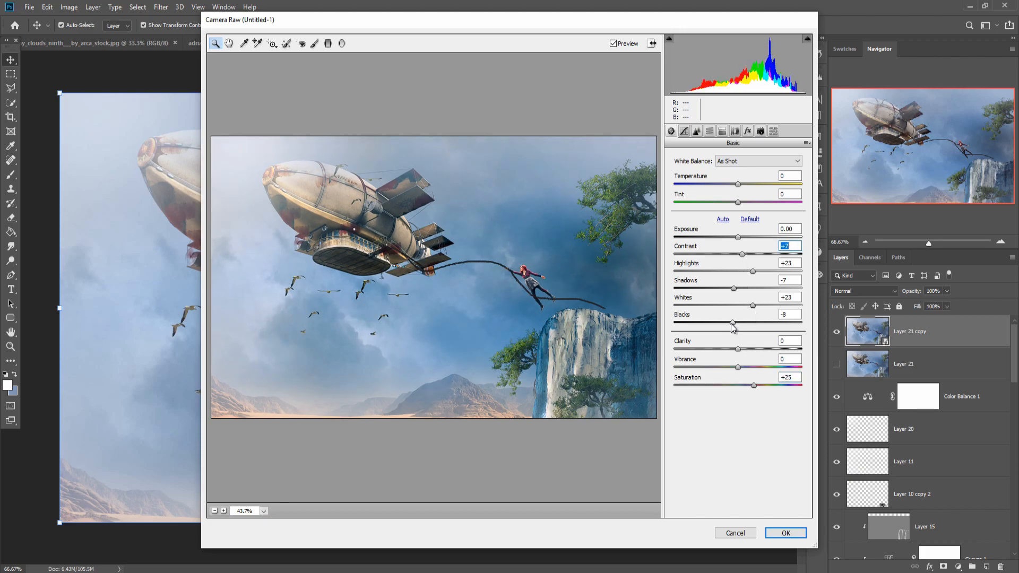
drag(732, 321, 739, 319)
click(785, 534)
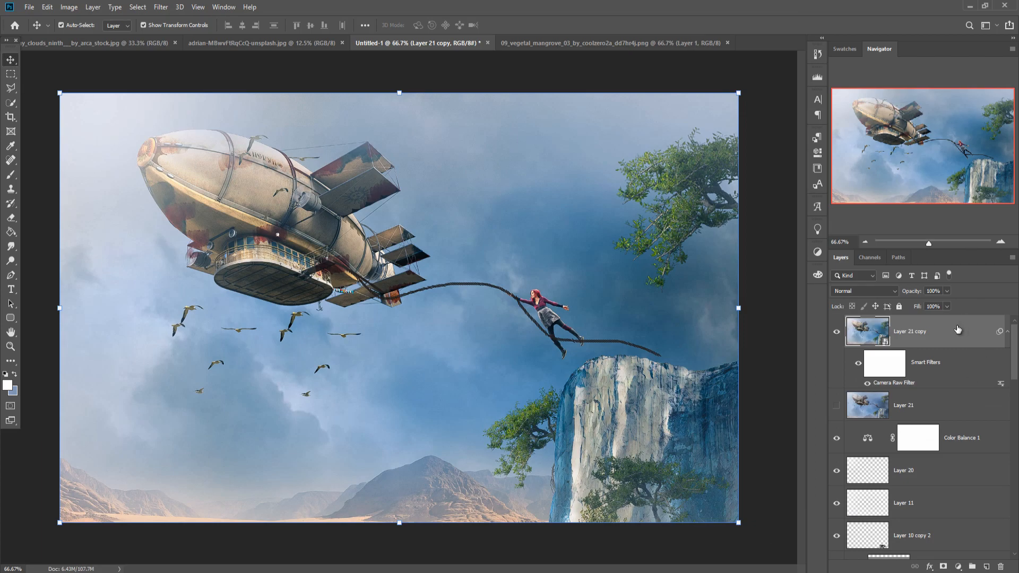
- Compare the image with and without the Camera Raw smart filter by toggling its visibility
click(857, 366)
click(857, 365)
click(857, 365)
click(858, 366)
- Stamp the visible layers into a new top layer and apply Color Efex Pro 4 Cross Processing, method LB04, strength 10%, shadows 40%
key(ctrl+shift+alt+e)
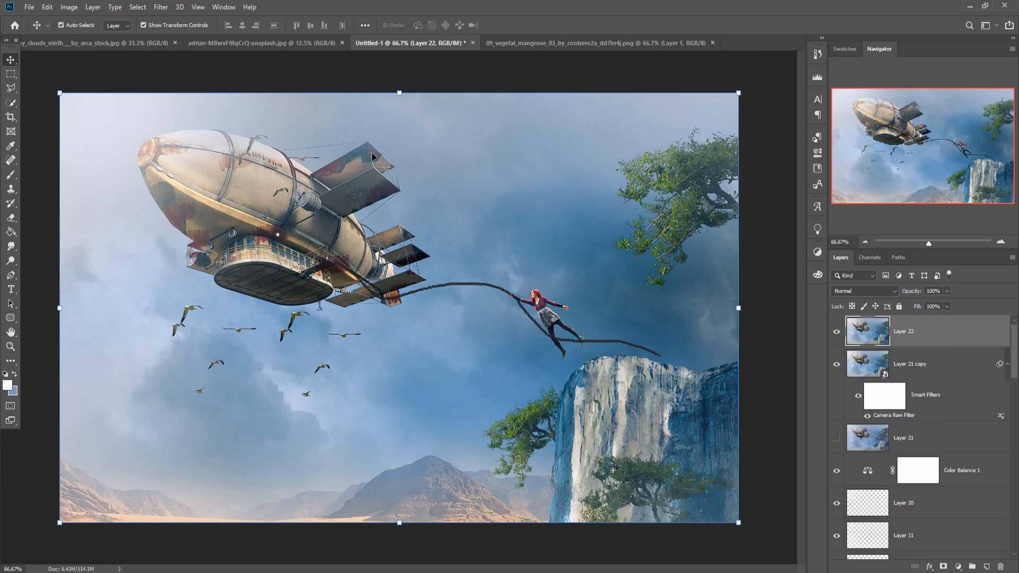
click(164, 10)
mouse_move(191, 255)
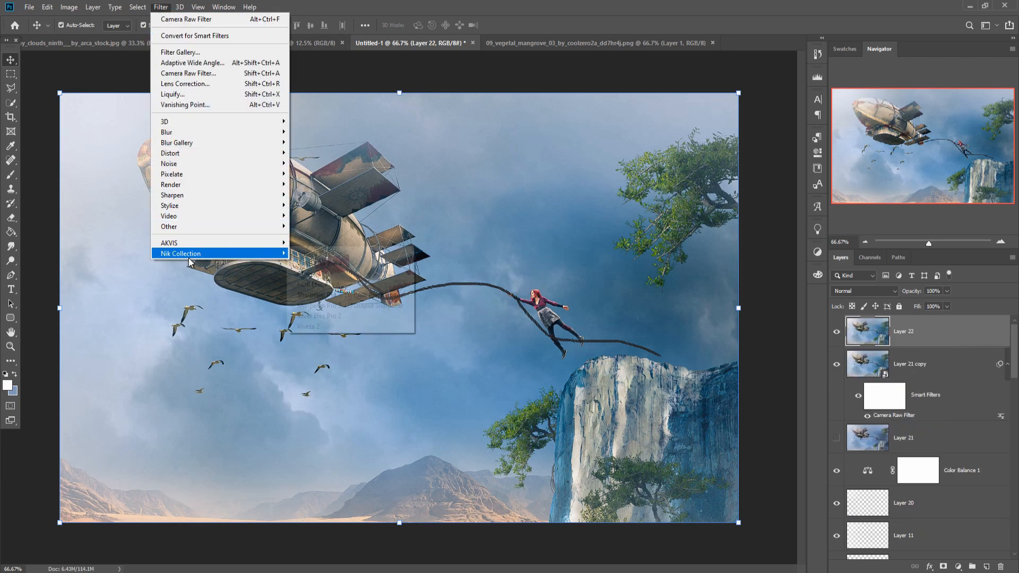
click(305, 264)
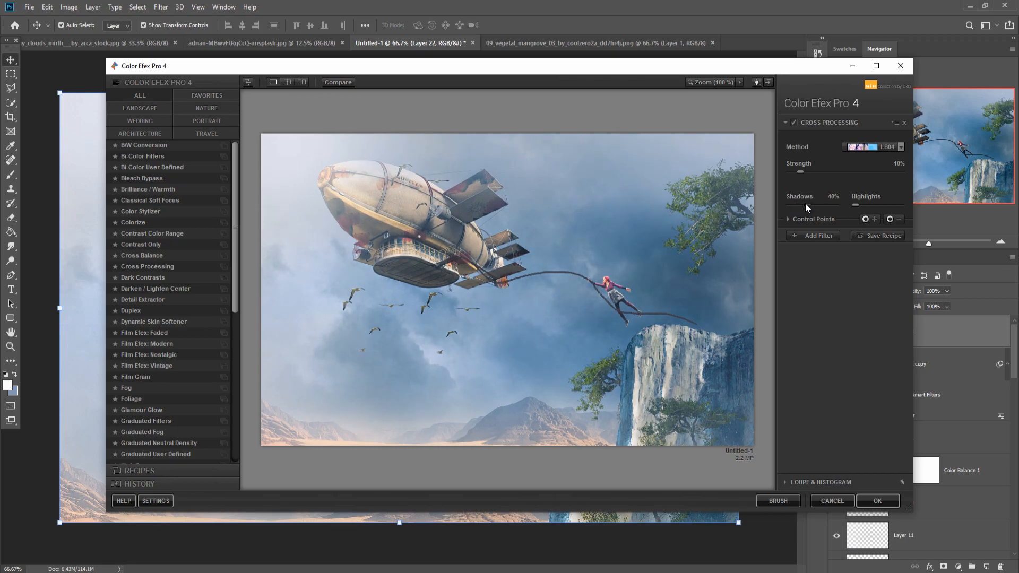
click(867, 501)
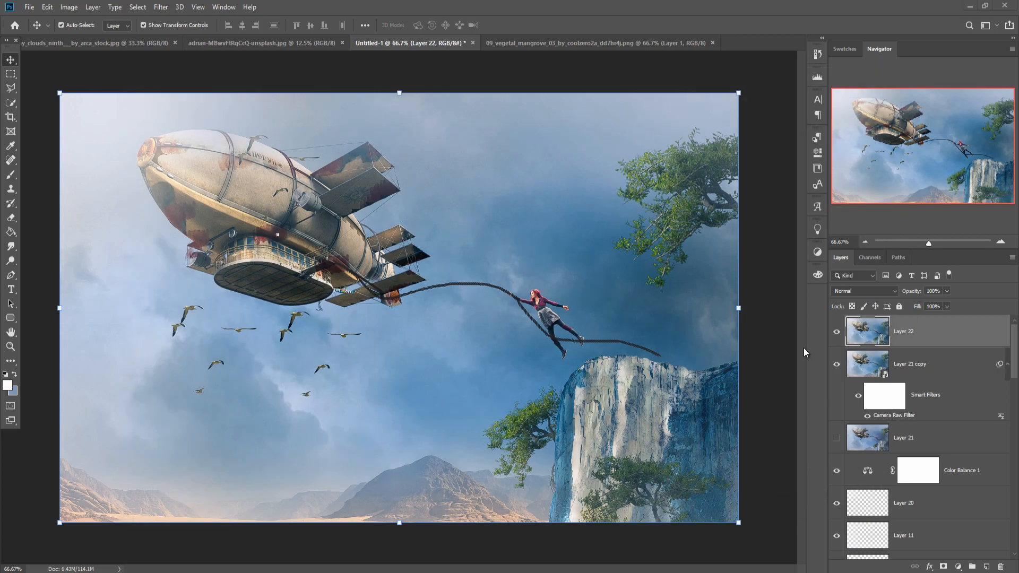